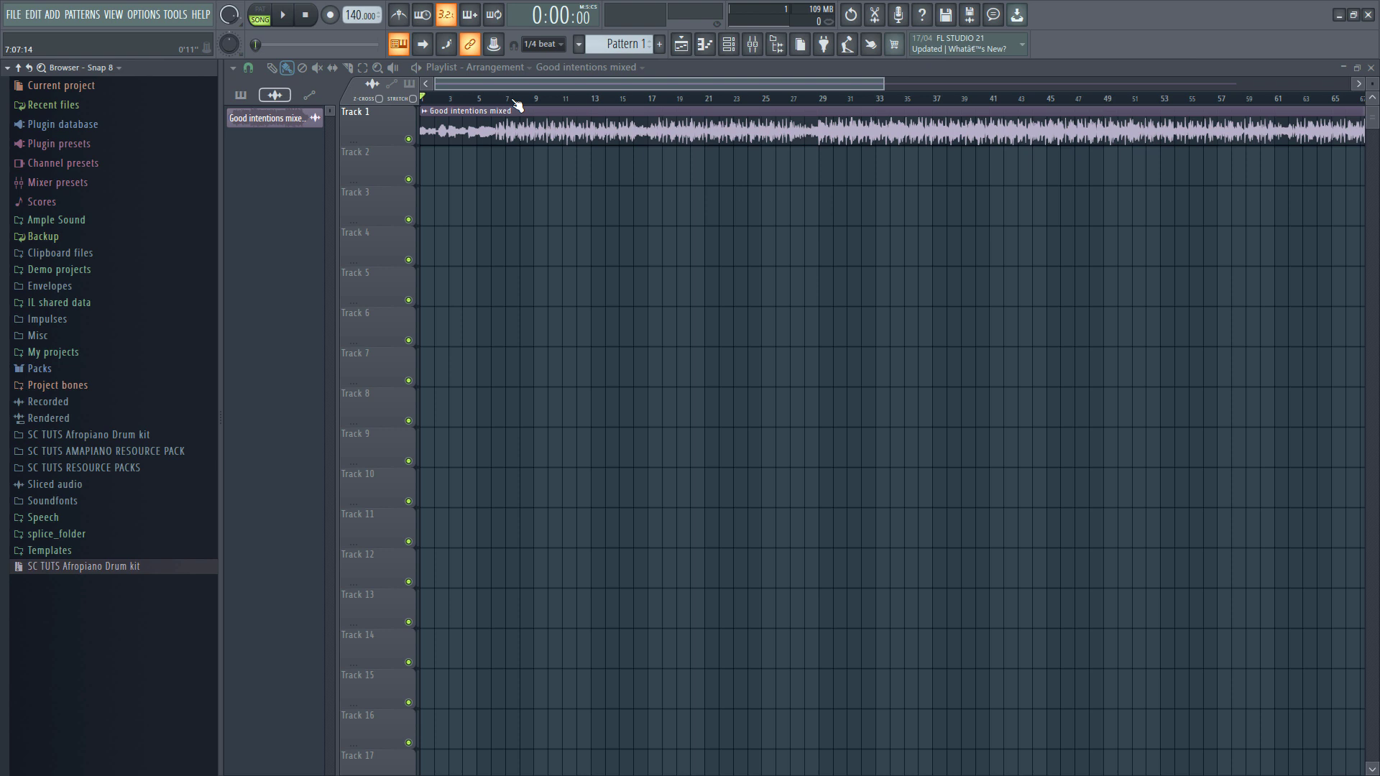
Step: Move the playhead to bar 9 and then to bar 31 to audition the clip
click(539, 101)
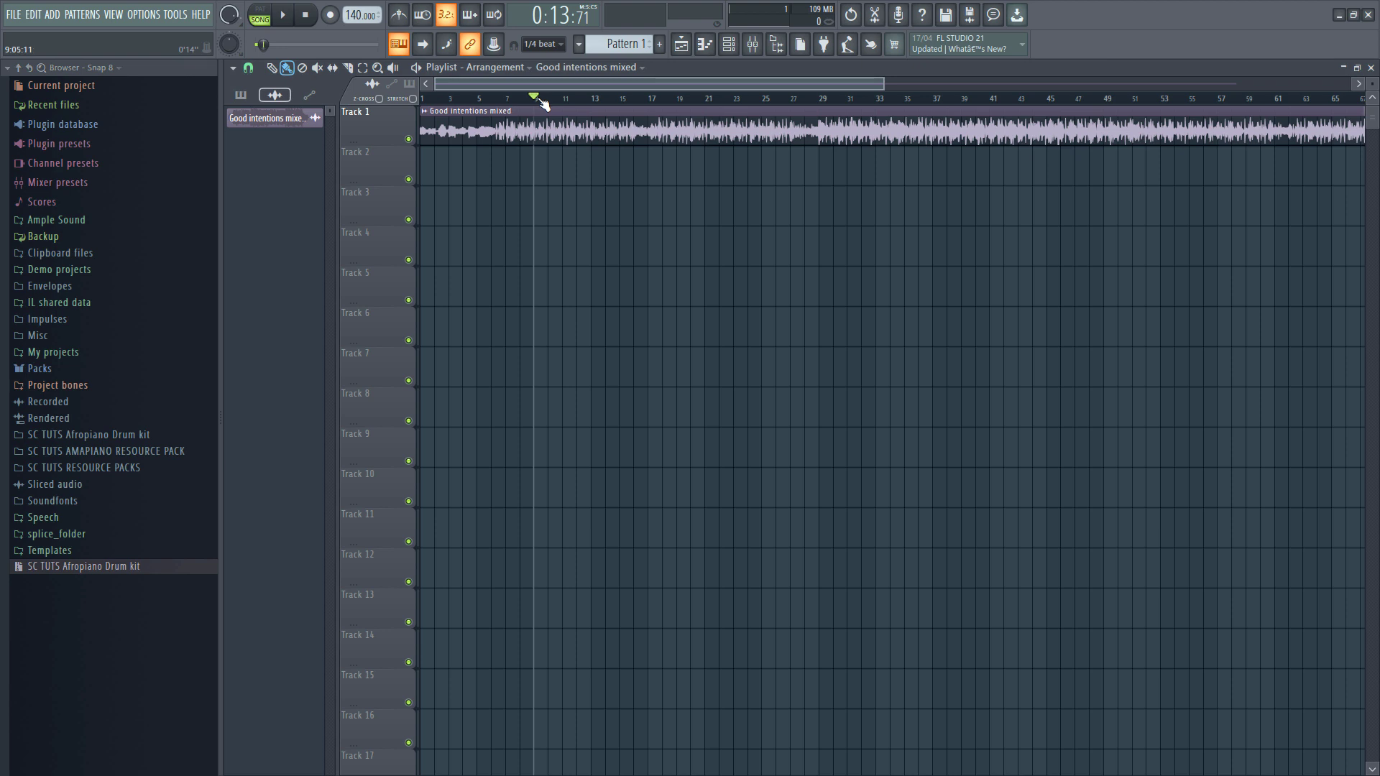
scroll(540, 101, down, 2)
click(667, 98)
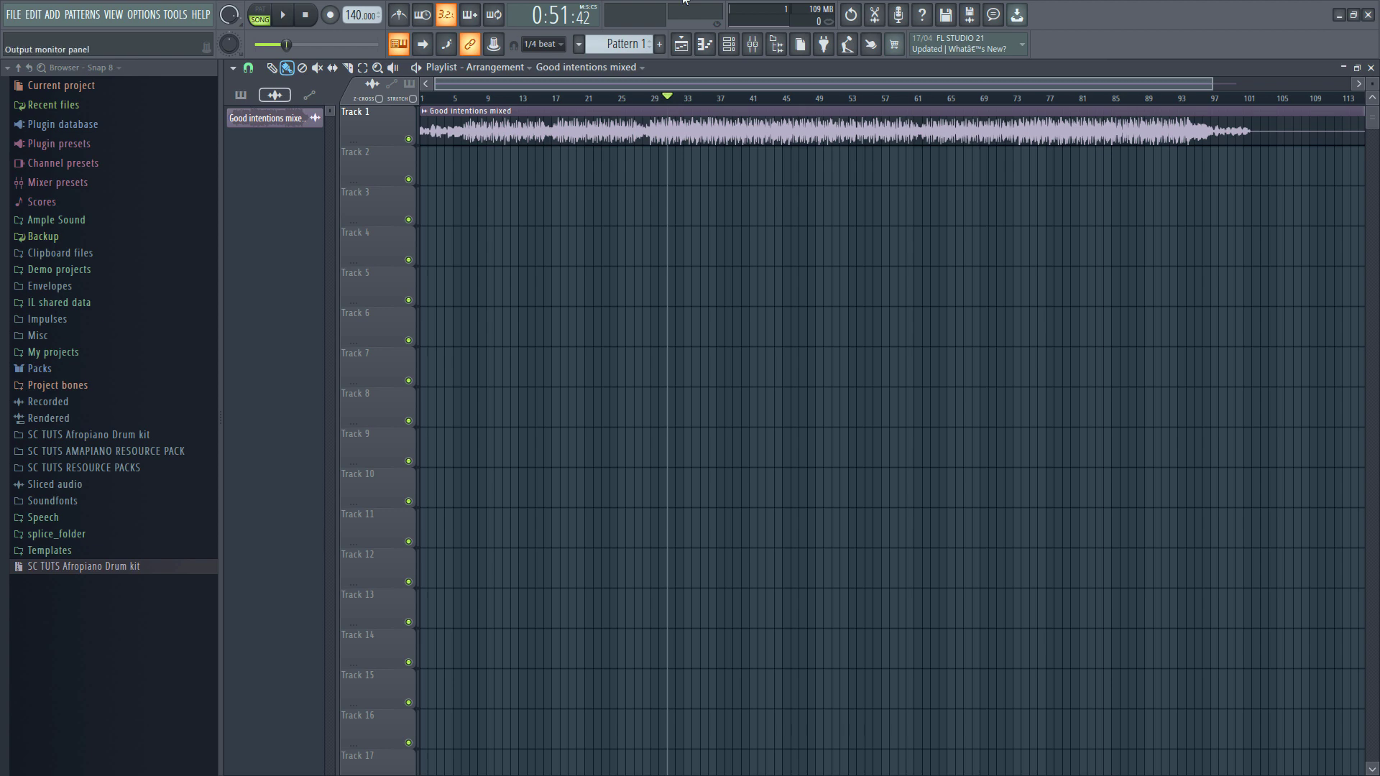
Step: Link the Good intentions mixed channel to mixer insert 1 with Ctrl+L, then reselect that insert
double_click(816, 128)
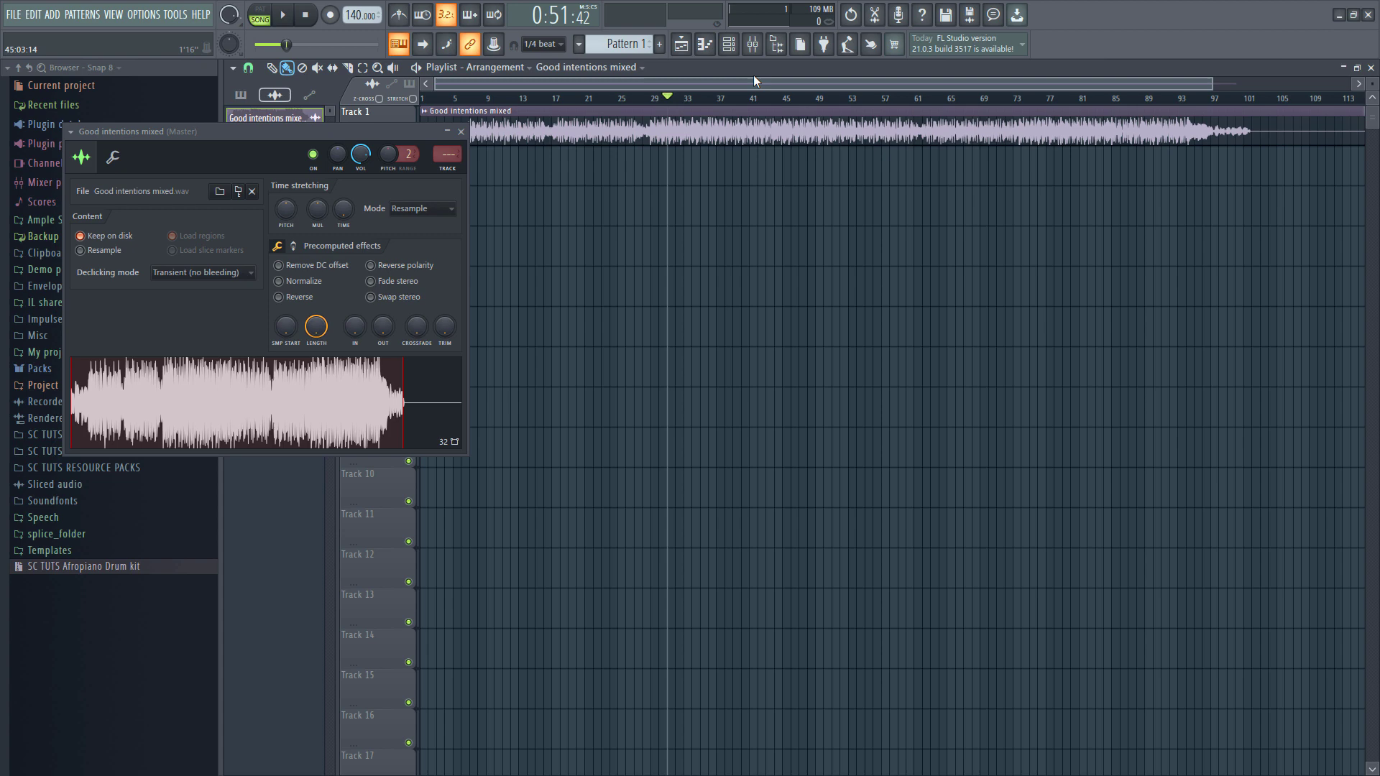
click(752, 44)
click(460, 132)
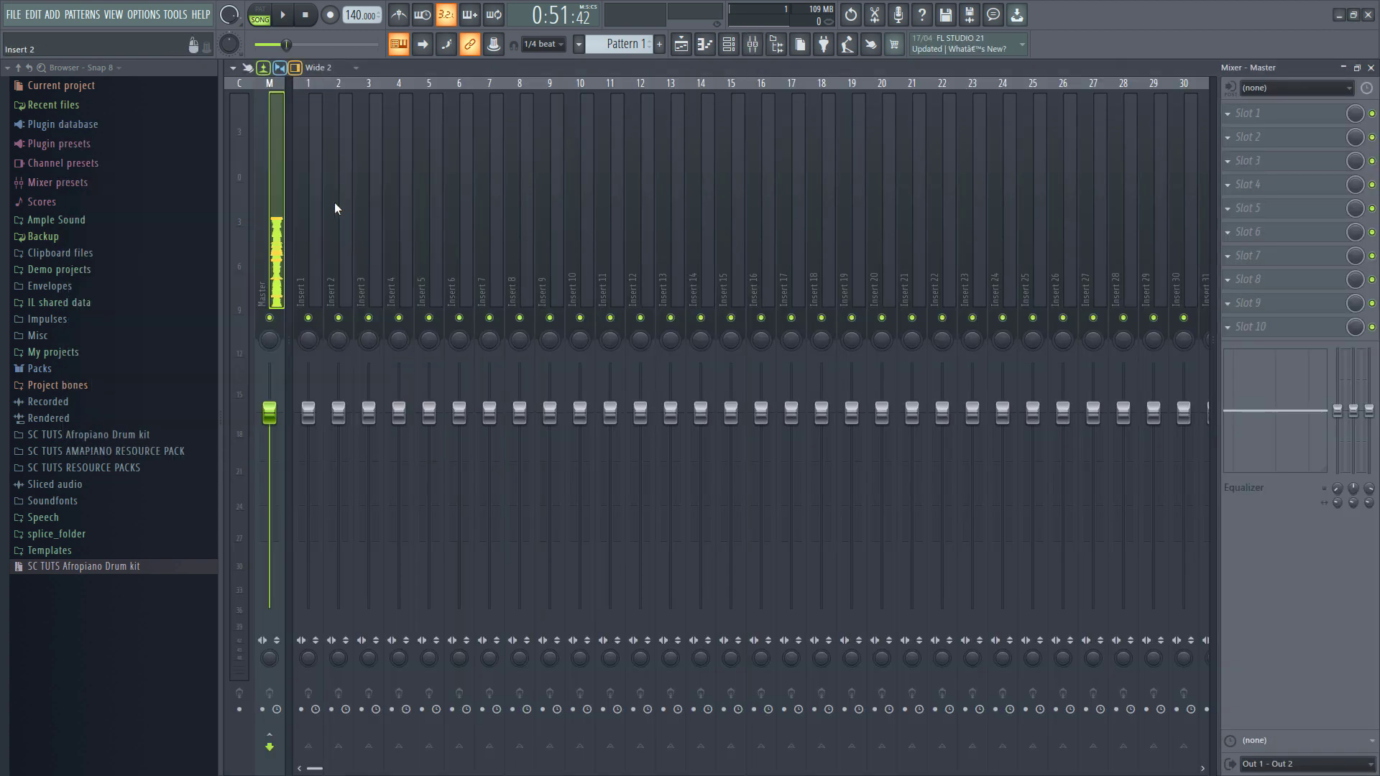
click(304, 279)
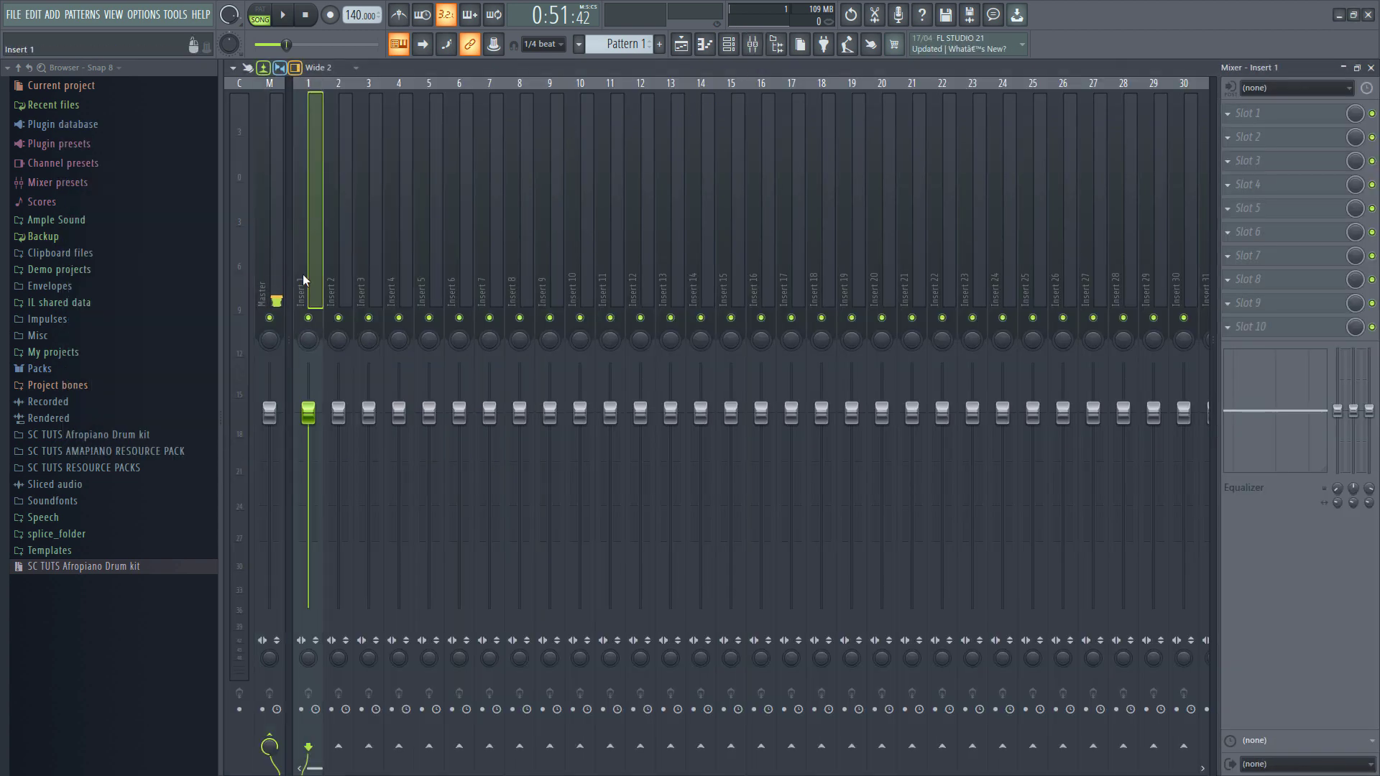
key(ctrl+l)
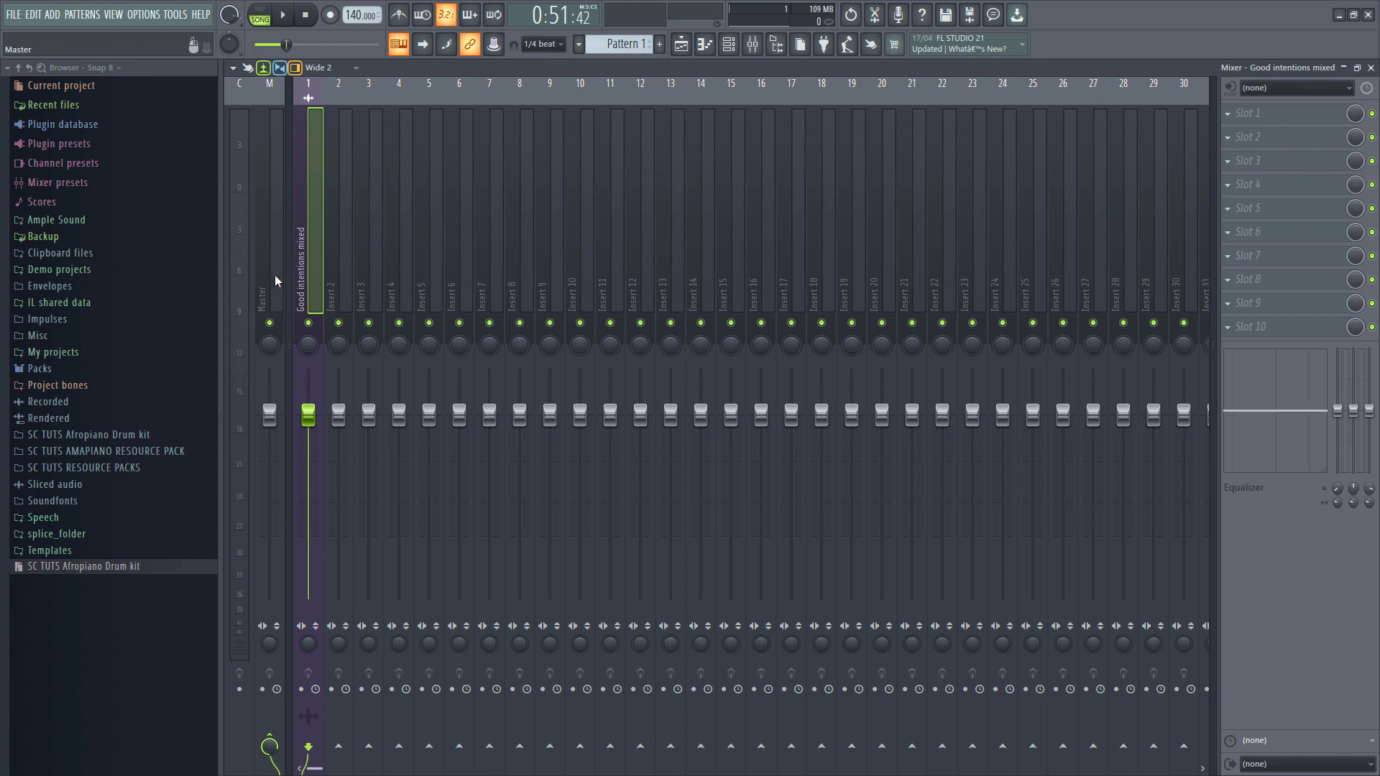
click(274, 282)
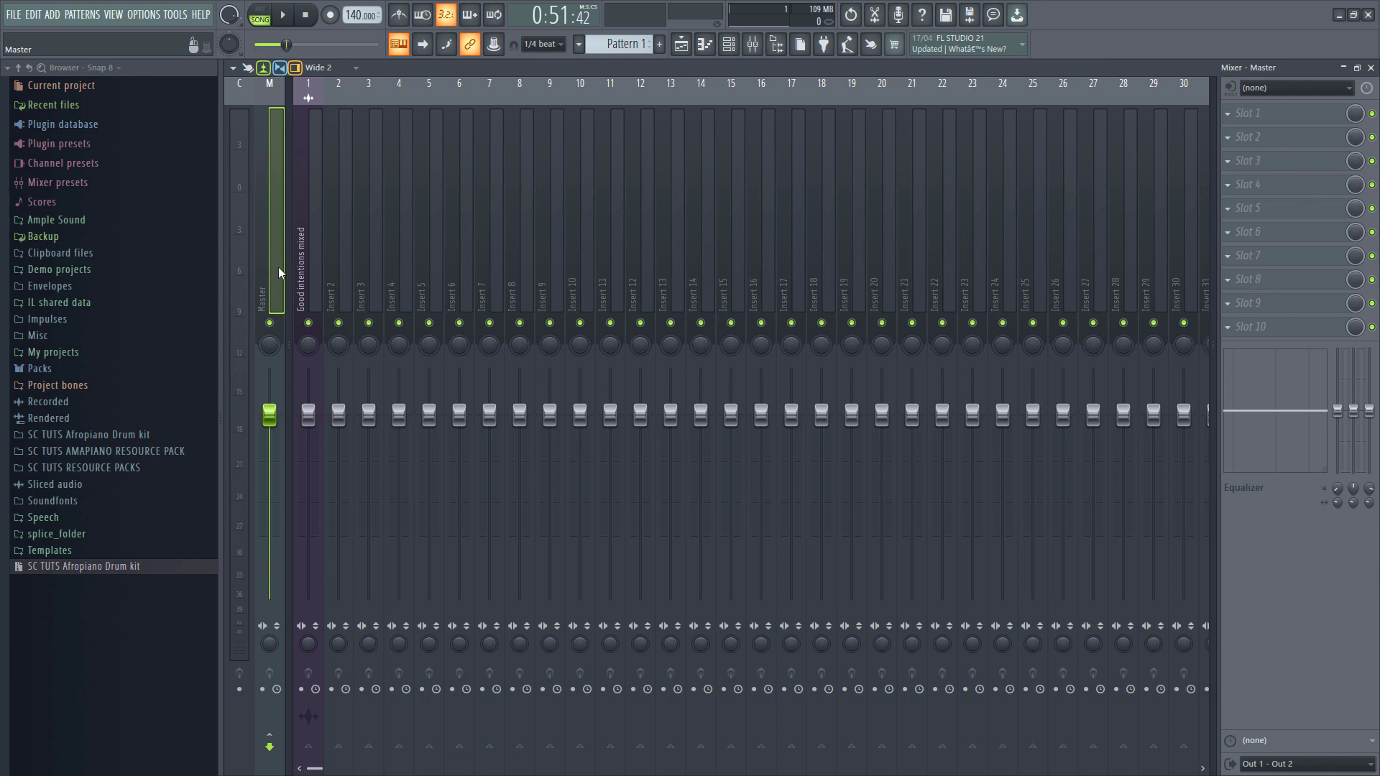
click(302, 240)
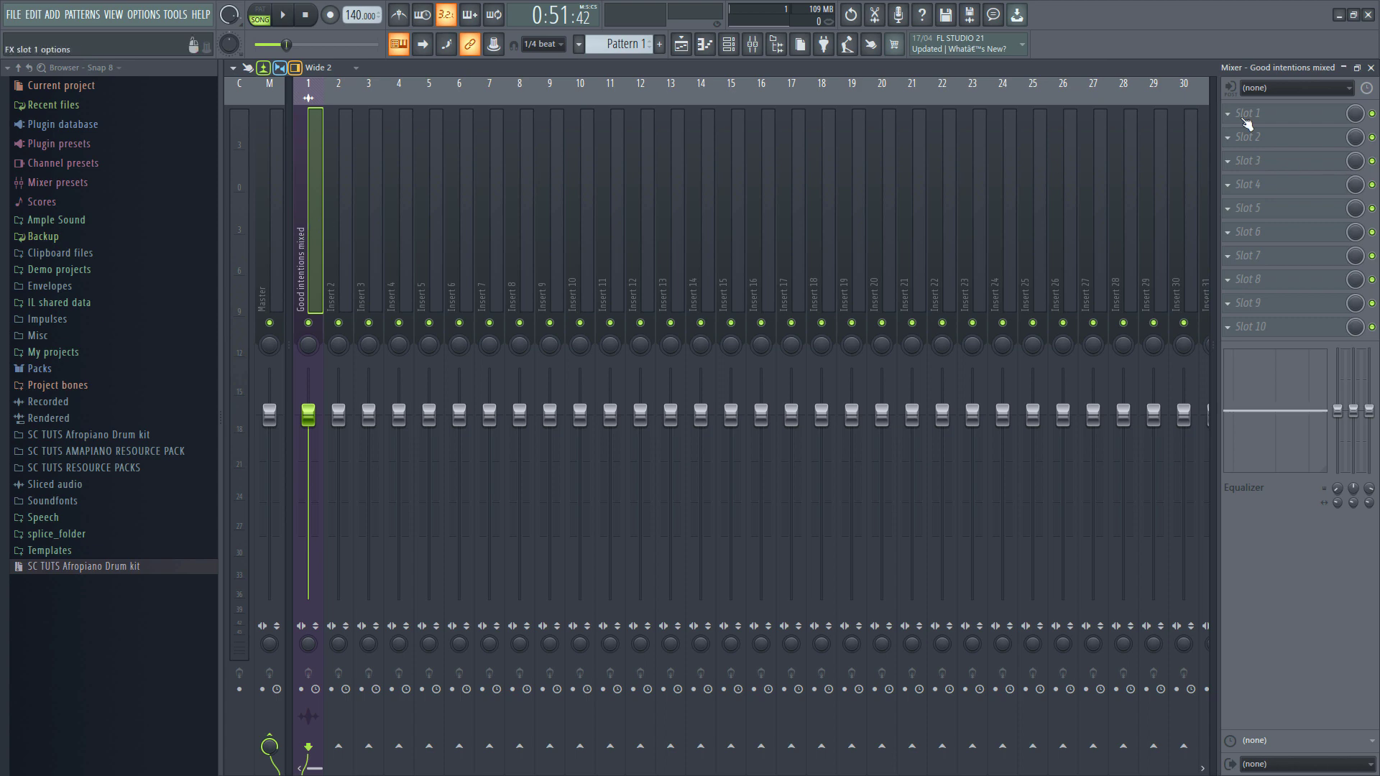
Step: Load Fruity Parametric EQ 2 into slot 1, reposition its window, and pull band 1 toward 50 Hz
click(1247, 116)
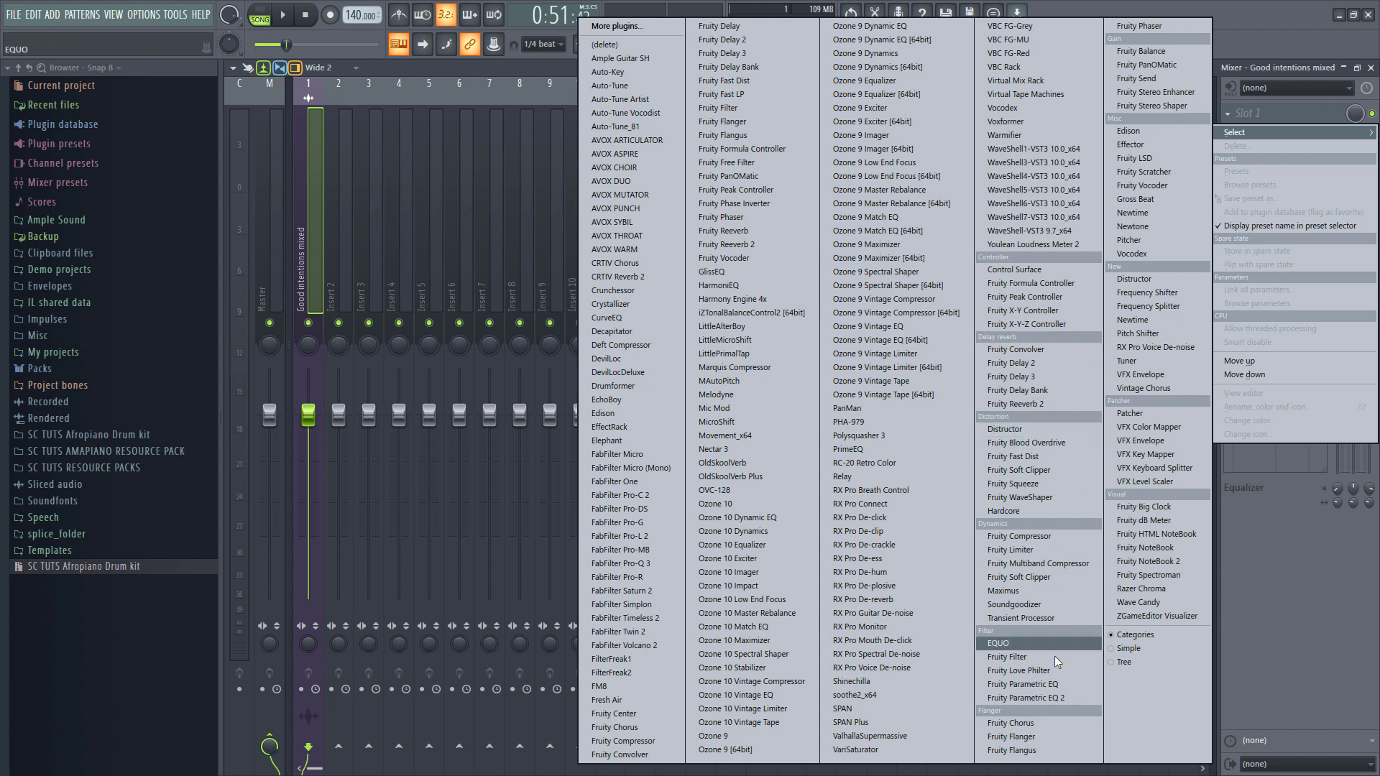
click(1060, 698)
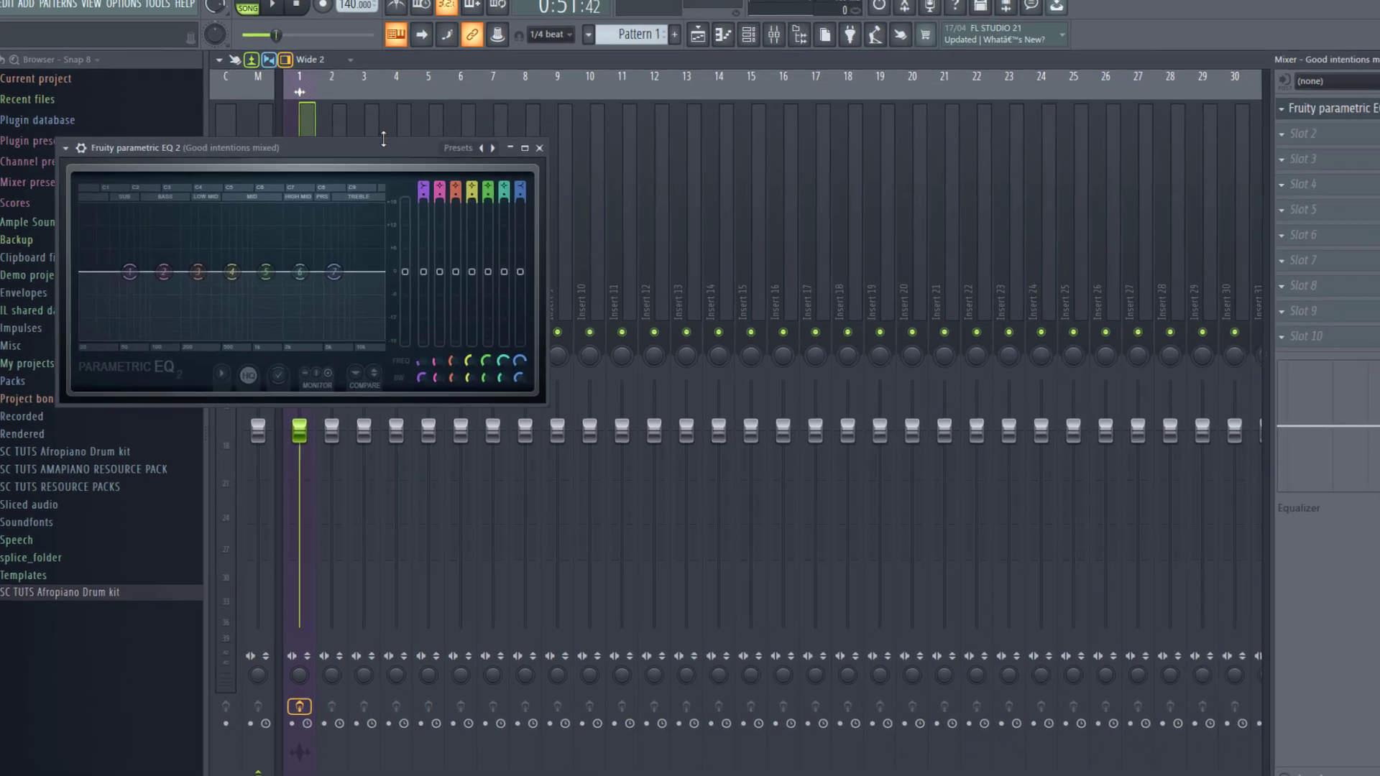
drag(383, 139, 688, 188)
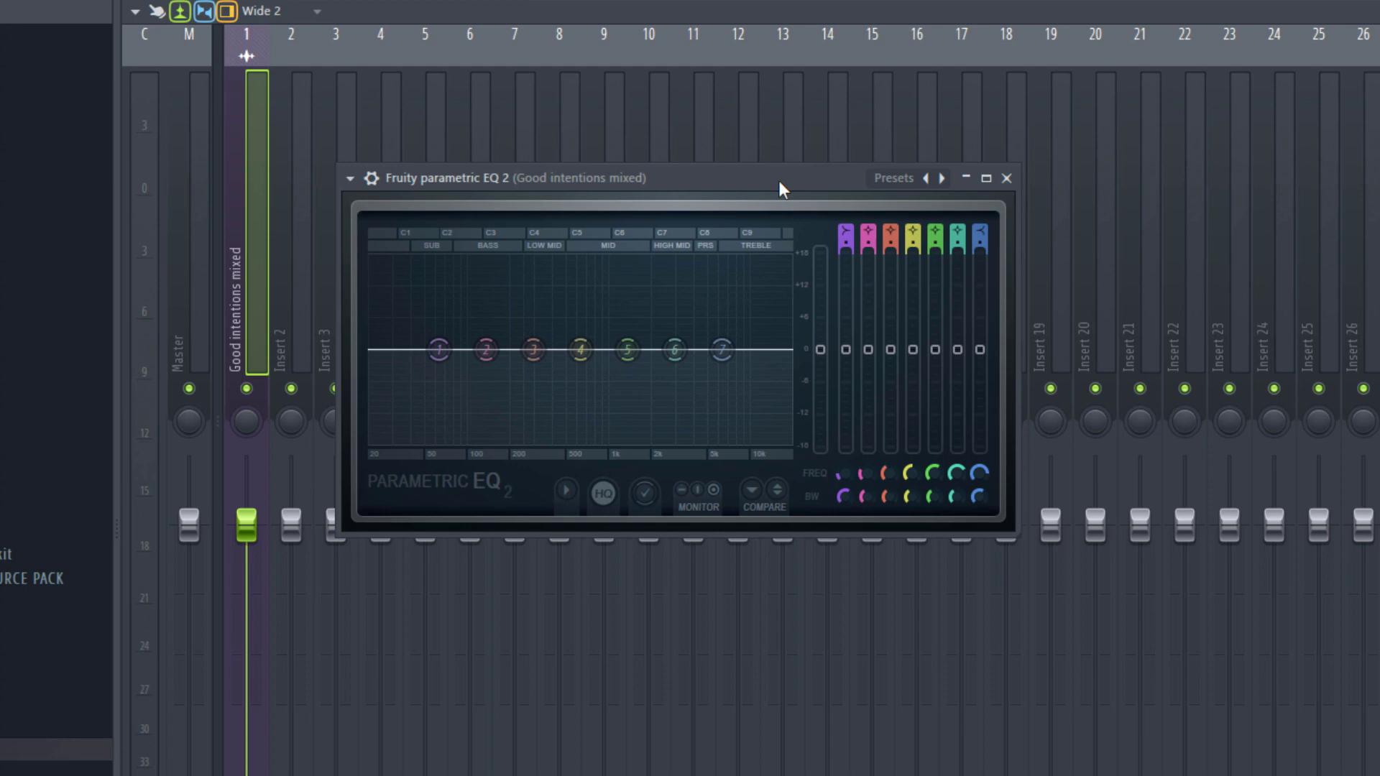
drag(439, 350, 430, 355)
Step: Make EQ band 1 a Steep 8 high-pass with its cutoff near 37 Hz, then play the track
right_click(427, 354)
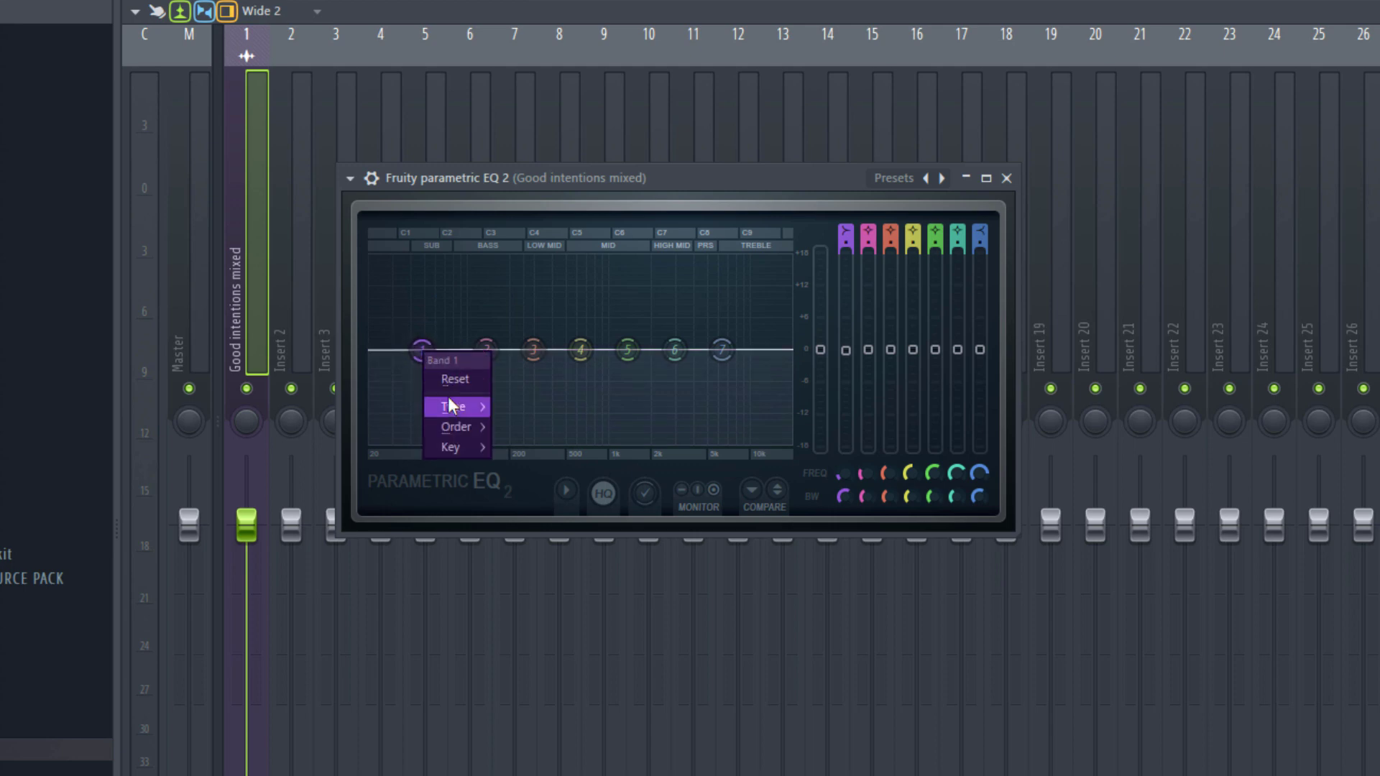
mouse_move(453, 407)
click(533, 468)
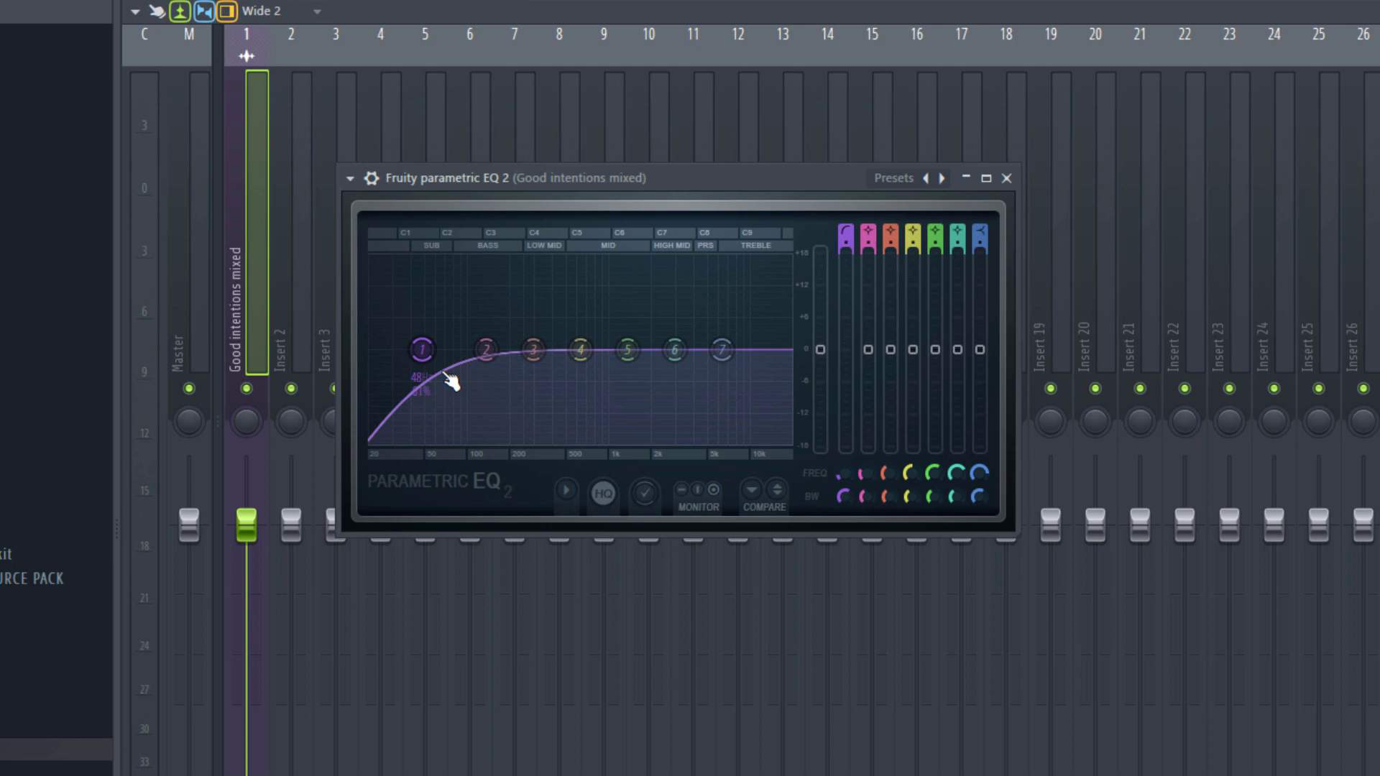
right_click(424, 350)
mouse_move(456, 427)
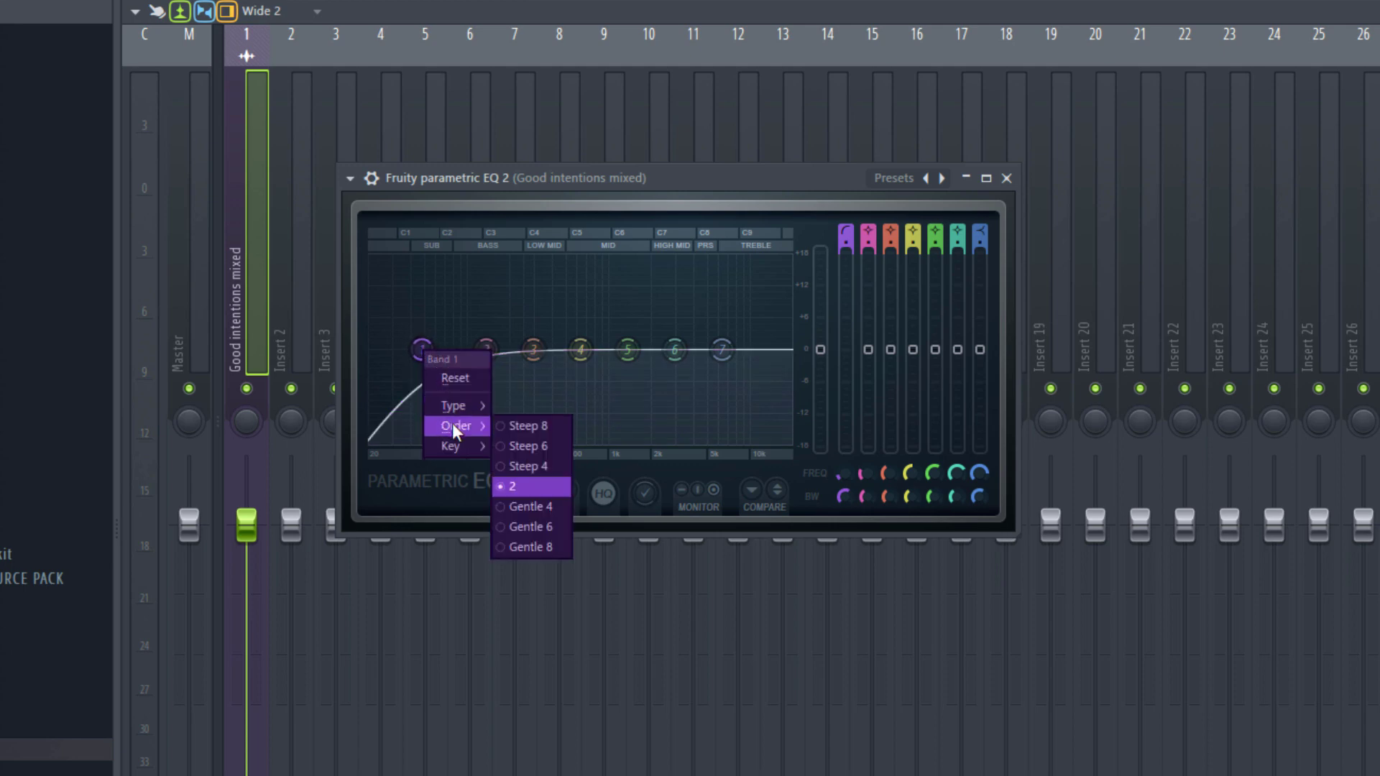
click(513, 426)
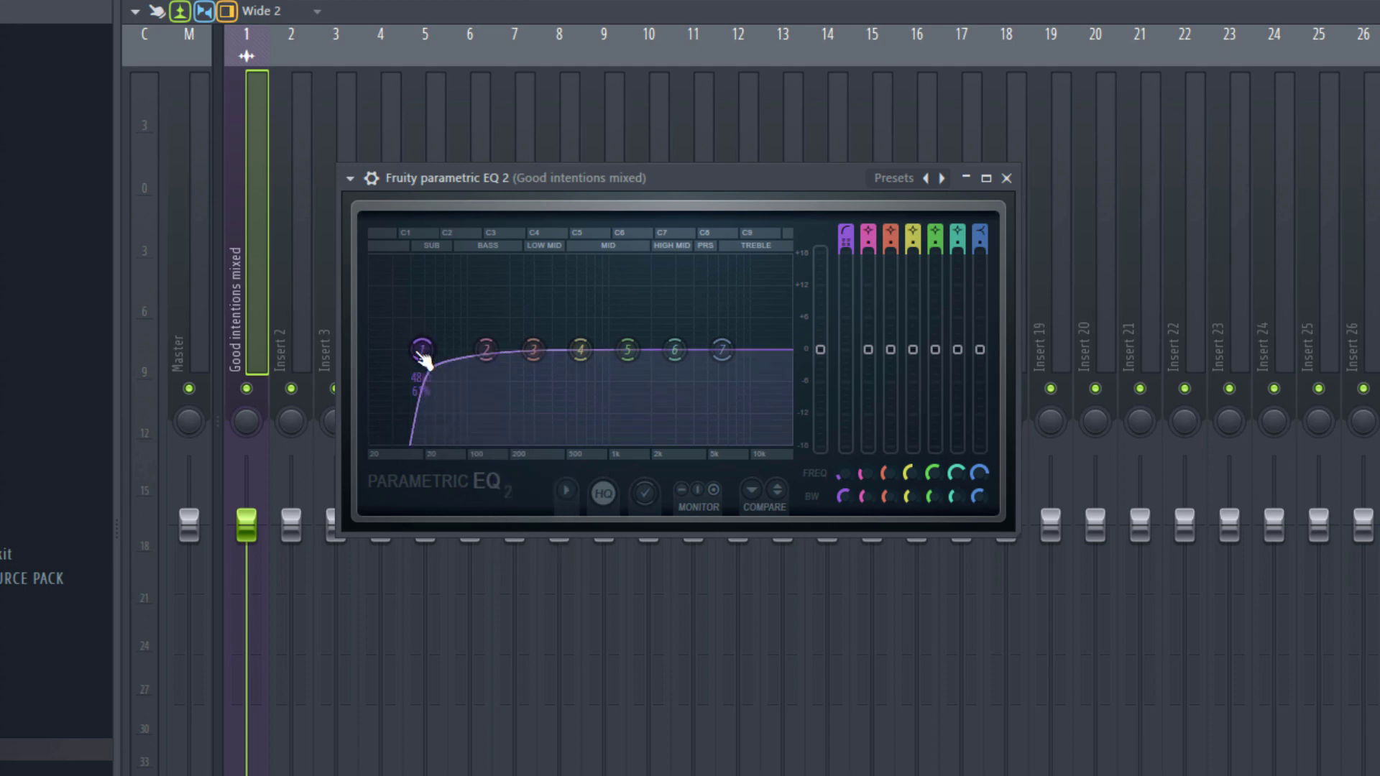
scroll(429, 355, down, 3)
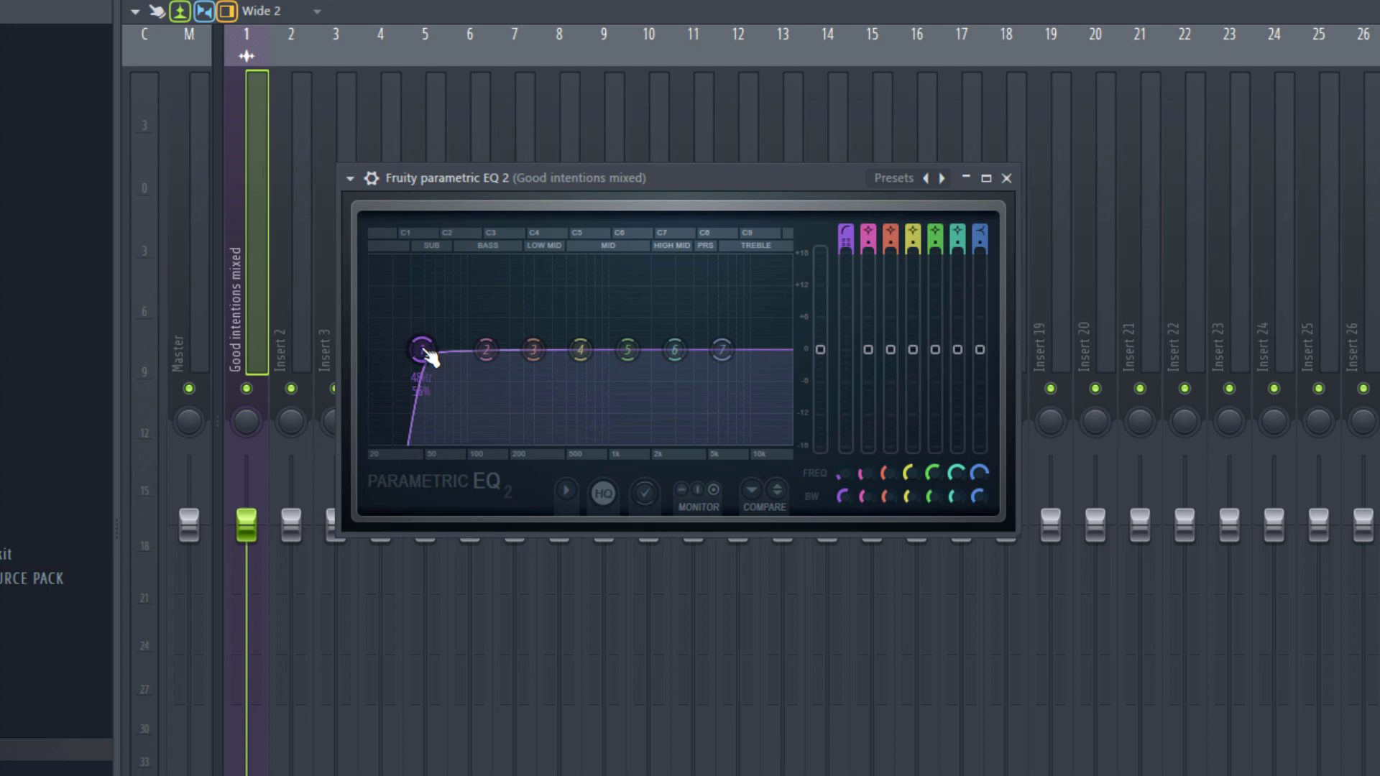
drag(430, 355, 402, 350)
key(space)
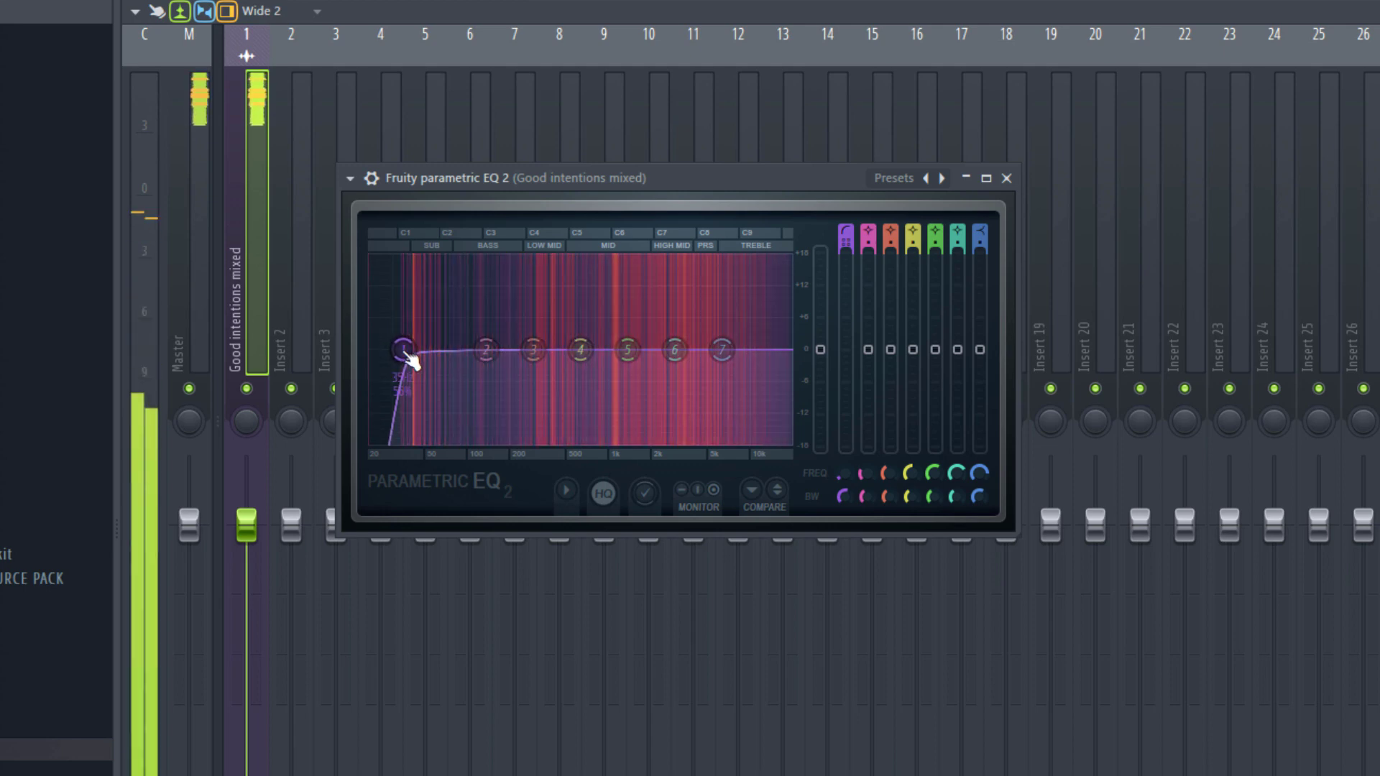
Step: A/B the EQ with its bypass switch and nudge the high-pass cutoff up to 38 Hz
click(371, 177)
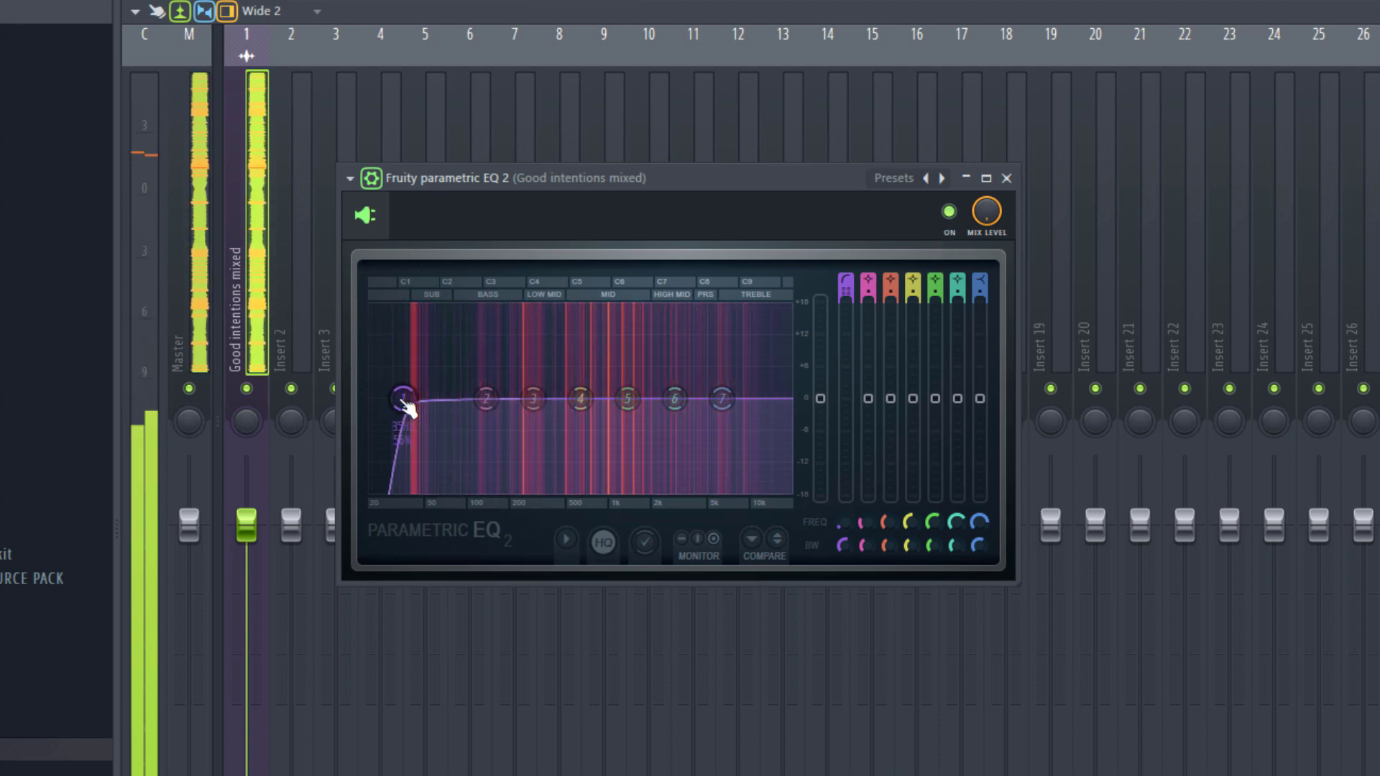
click(949, 212)
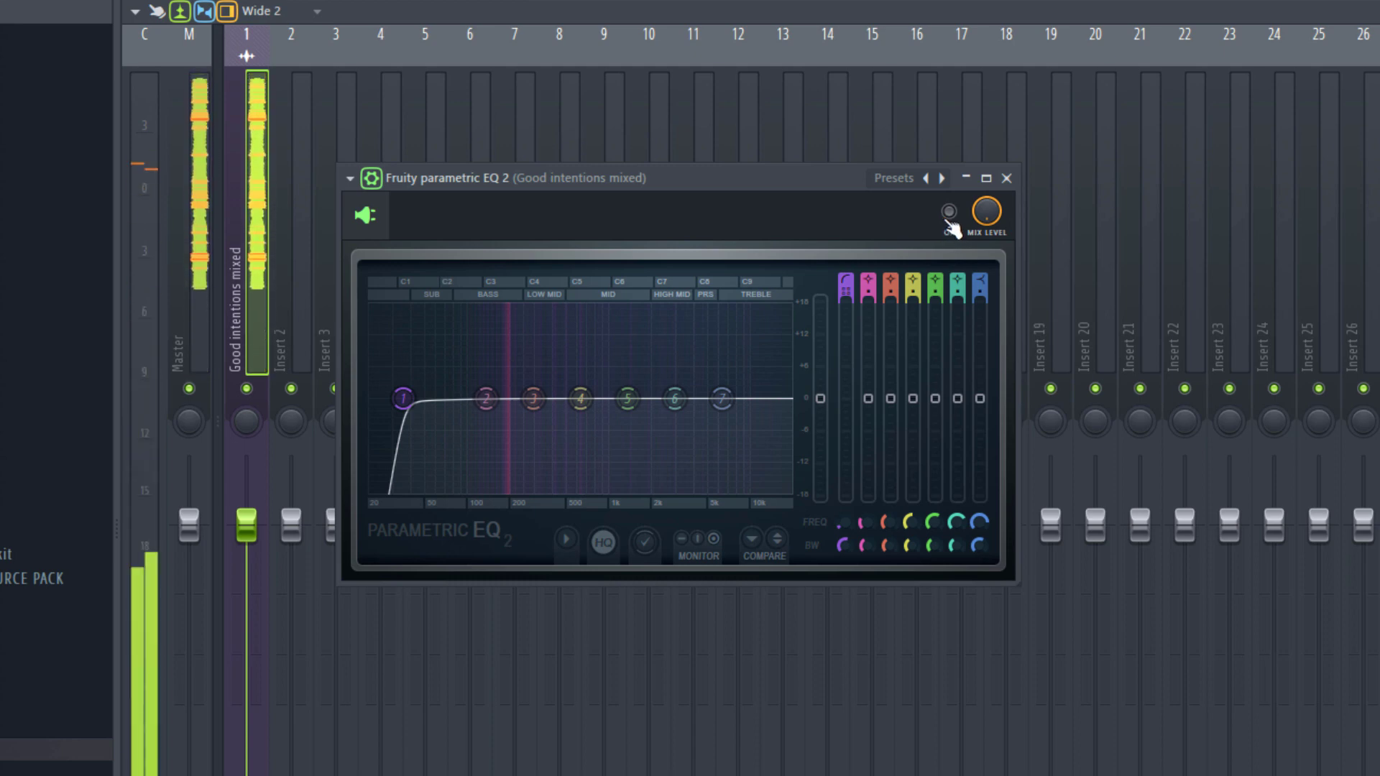
click(949, 213)
drag(408, 404, 413, 399)
key(space)
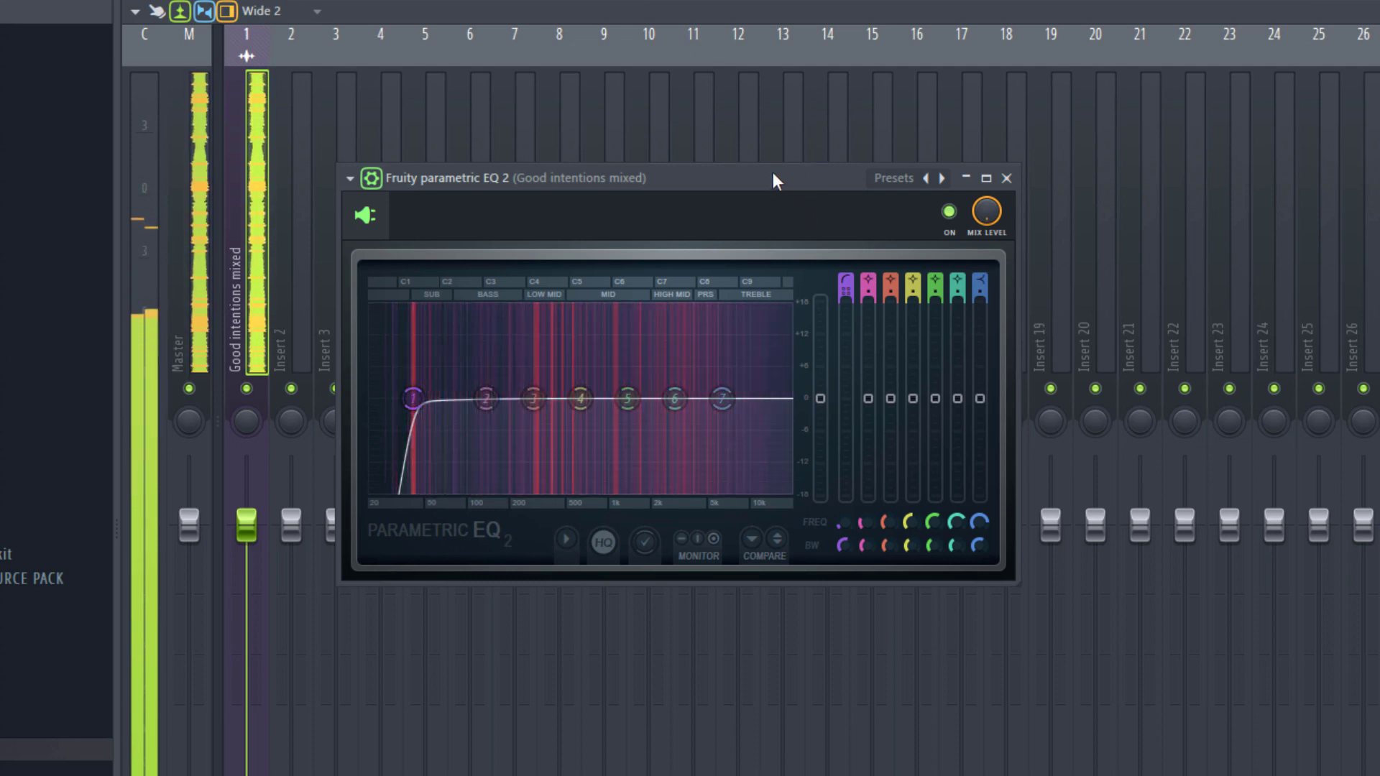
click(949, 212)
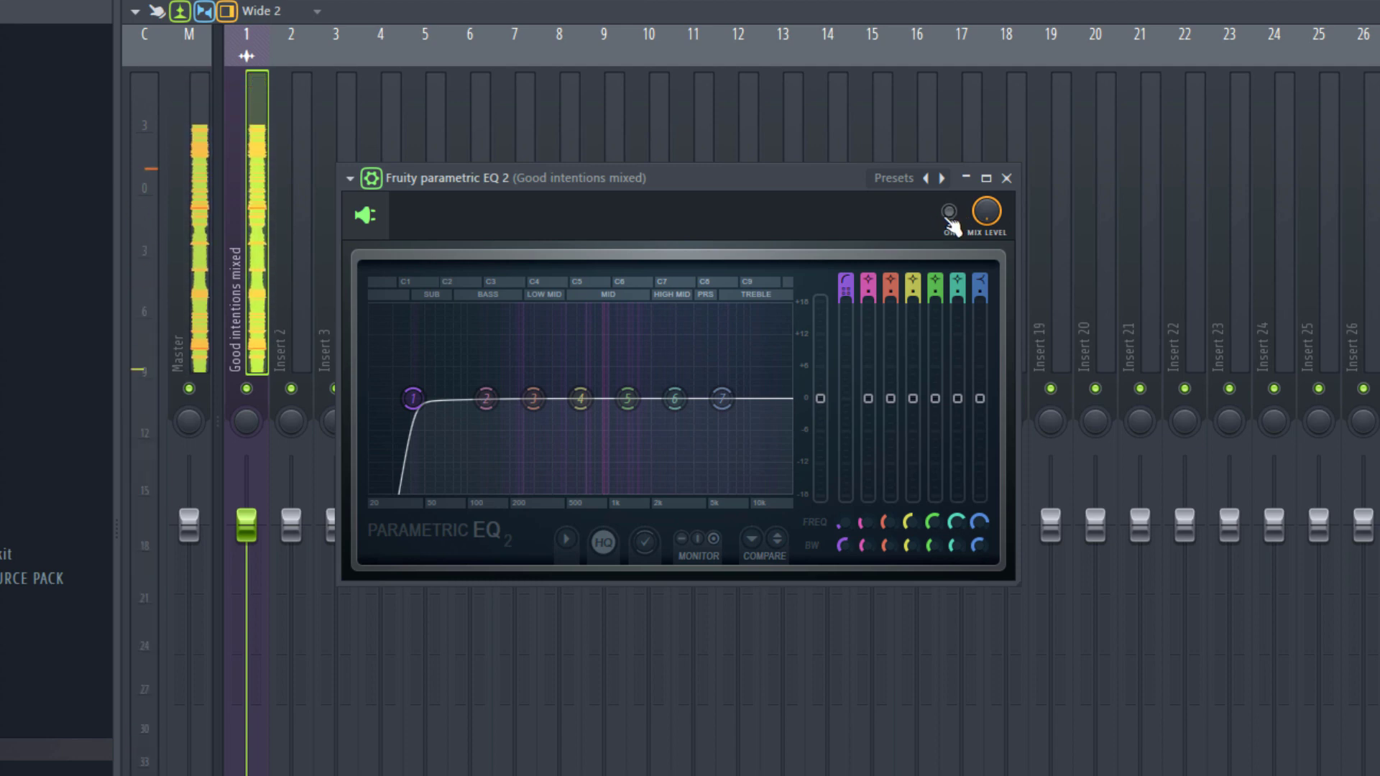
click(948, 212)
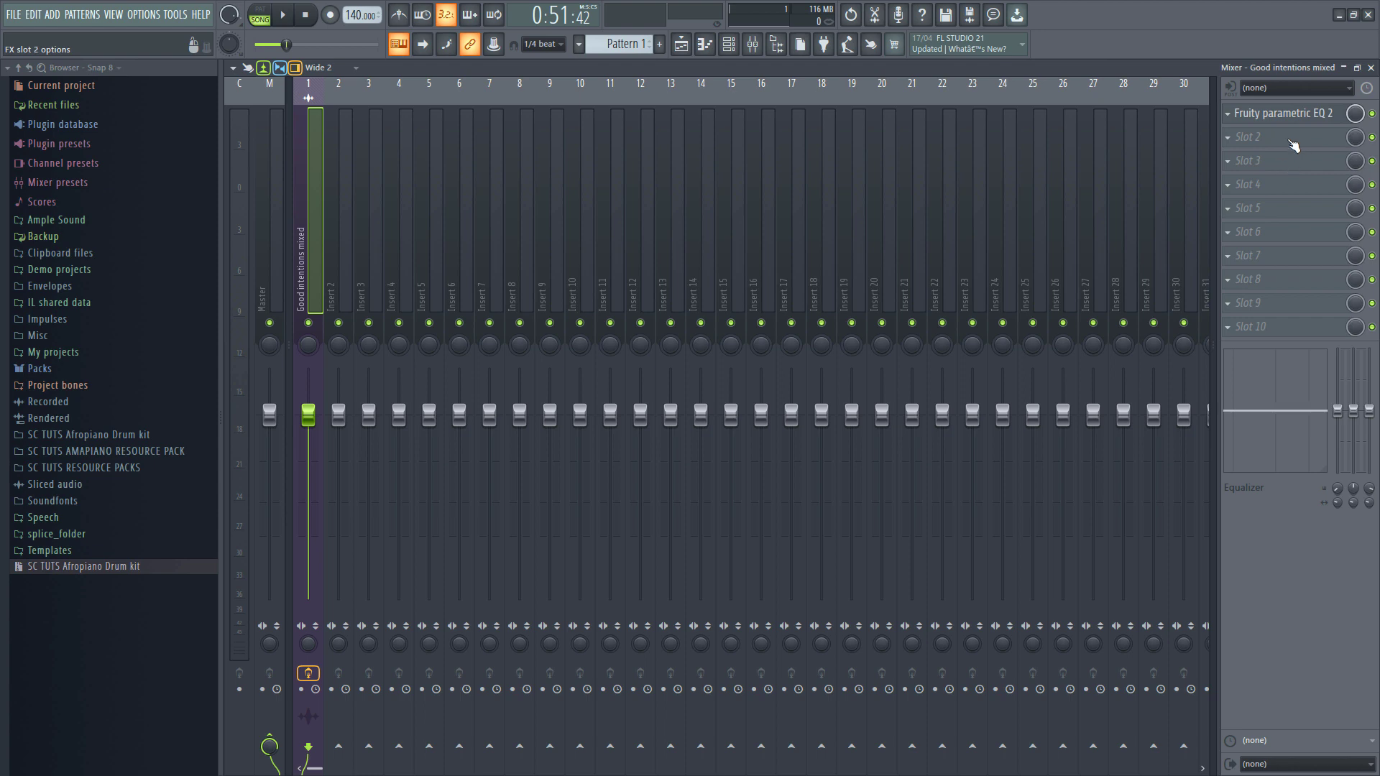
Step: Load Virtual Tape Machines into slot 2 after the EQ and reposition its window
click(1292, 146)
click(1045, 96)
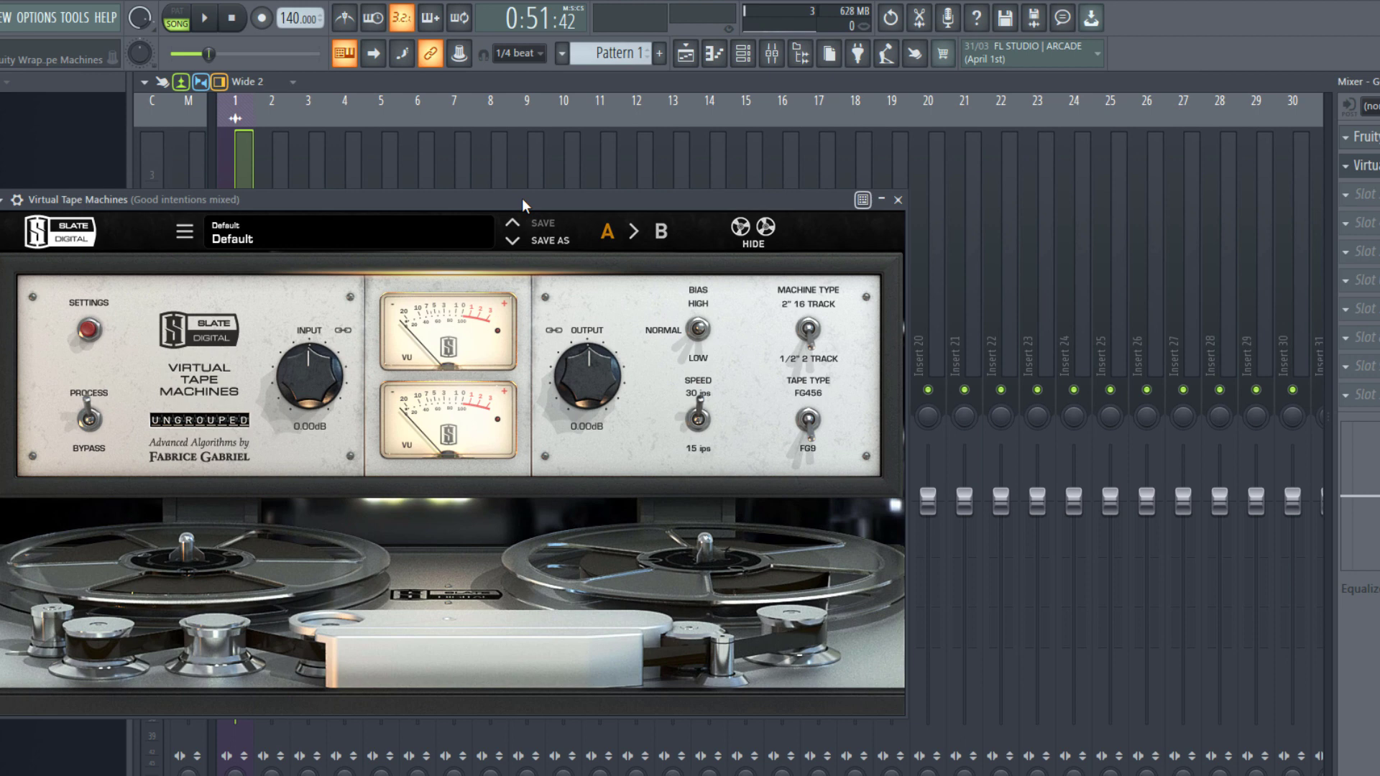
drag(520, 180, 764, 133)
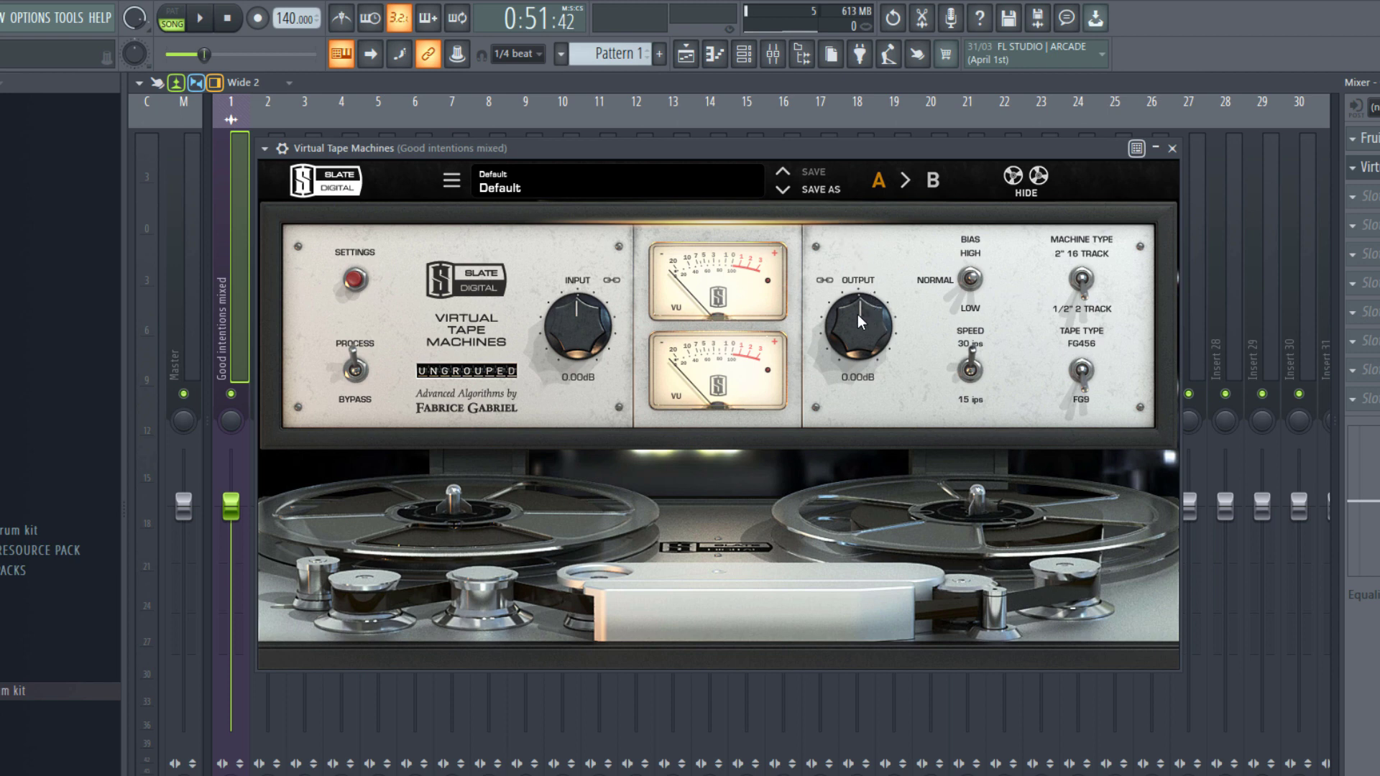
Step: Adjust the linked tape output while playing, settling around -1.22 dB
drag(860, 332, 860, 341)
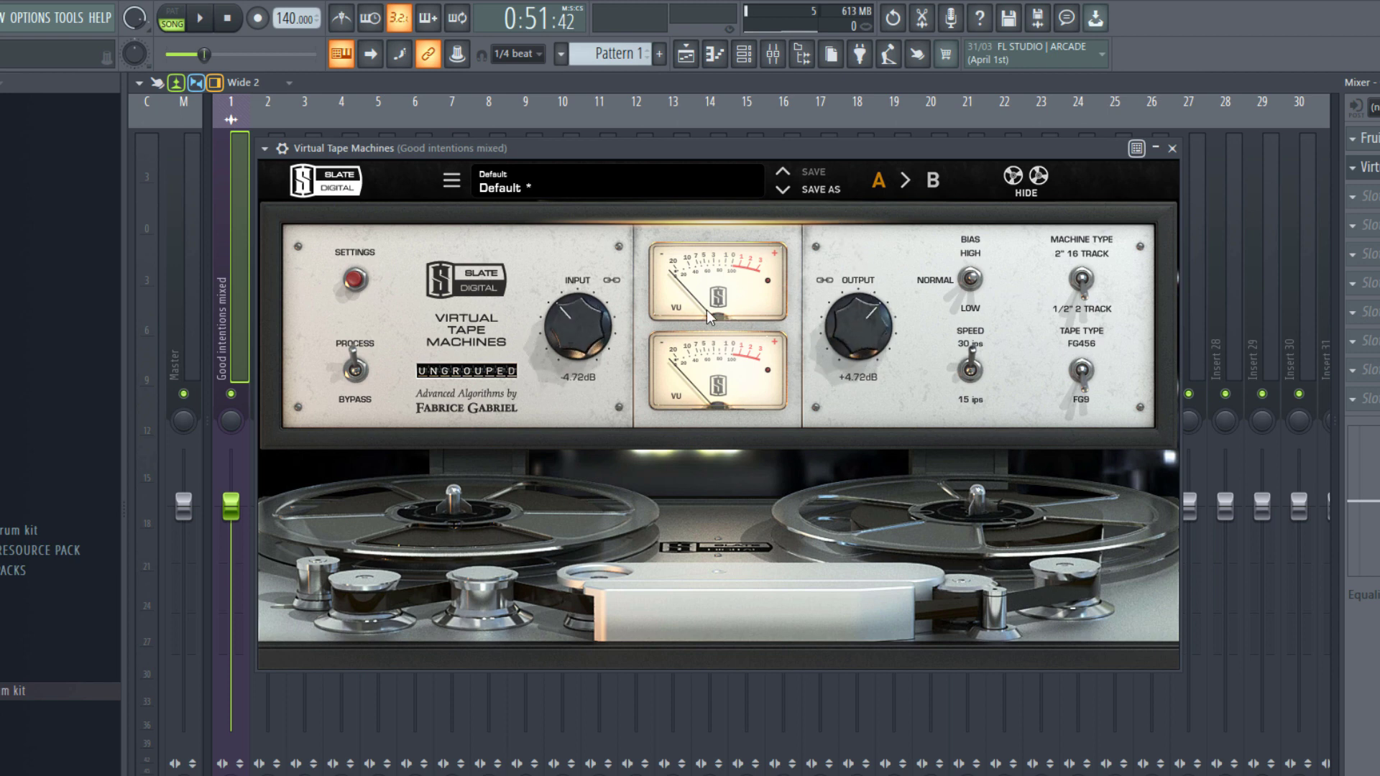
mouse_move(597, 329)
mouse_down()
mouse_move(614, 317)
mouse_move(615, 347)
mouse_up()
scroll(850, 325, down, 2)
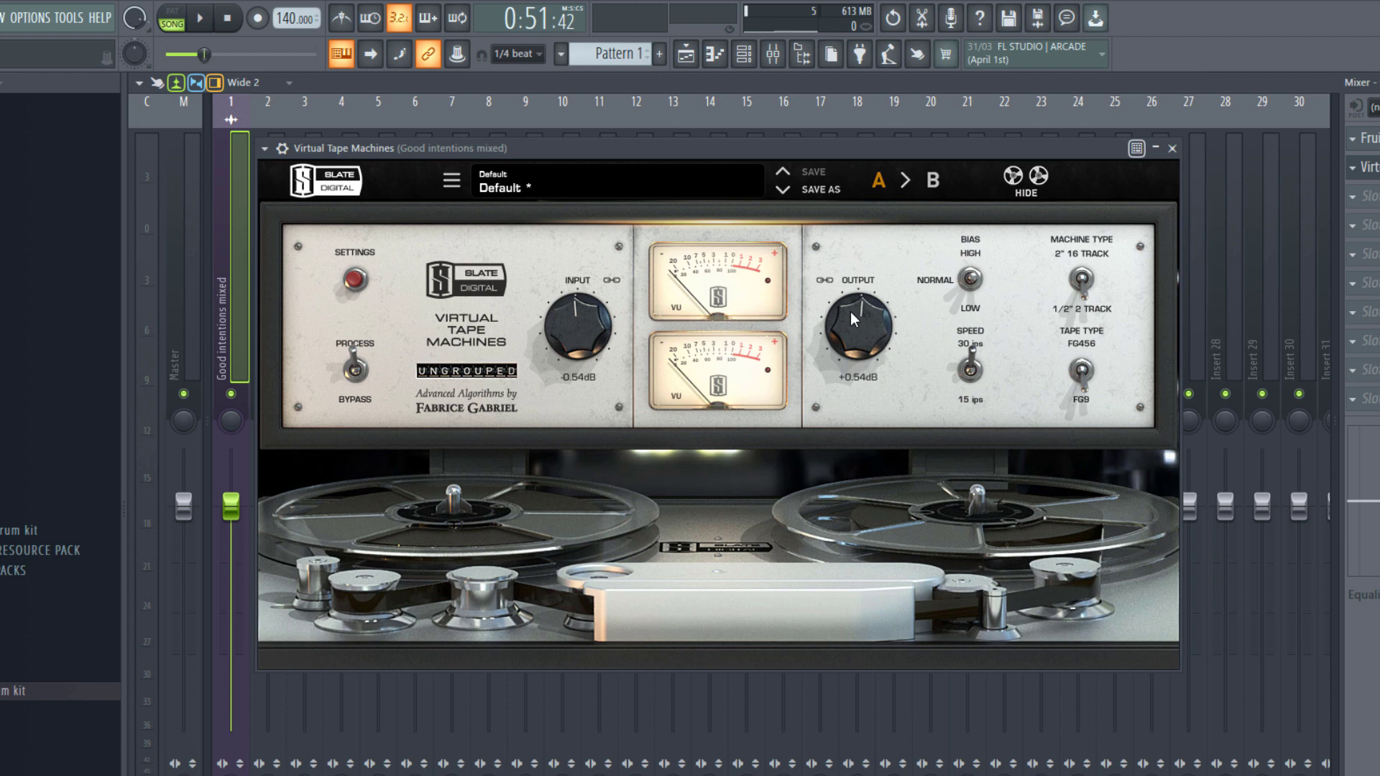
mouse_move(851, 312)
mouse_down()
mouse_move(853, 330)
mouse_move(855, 290)
mouse_up()
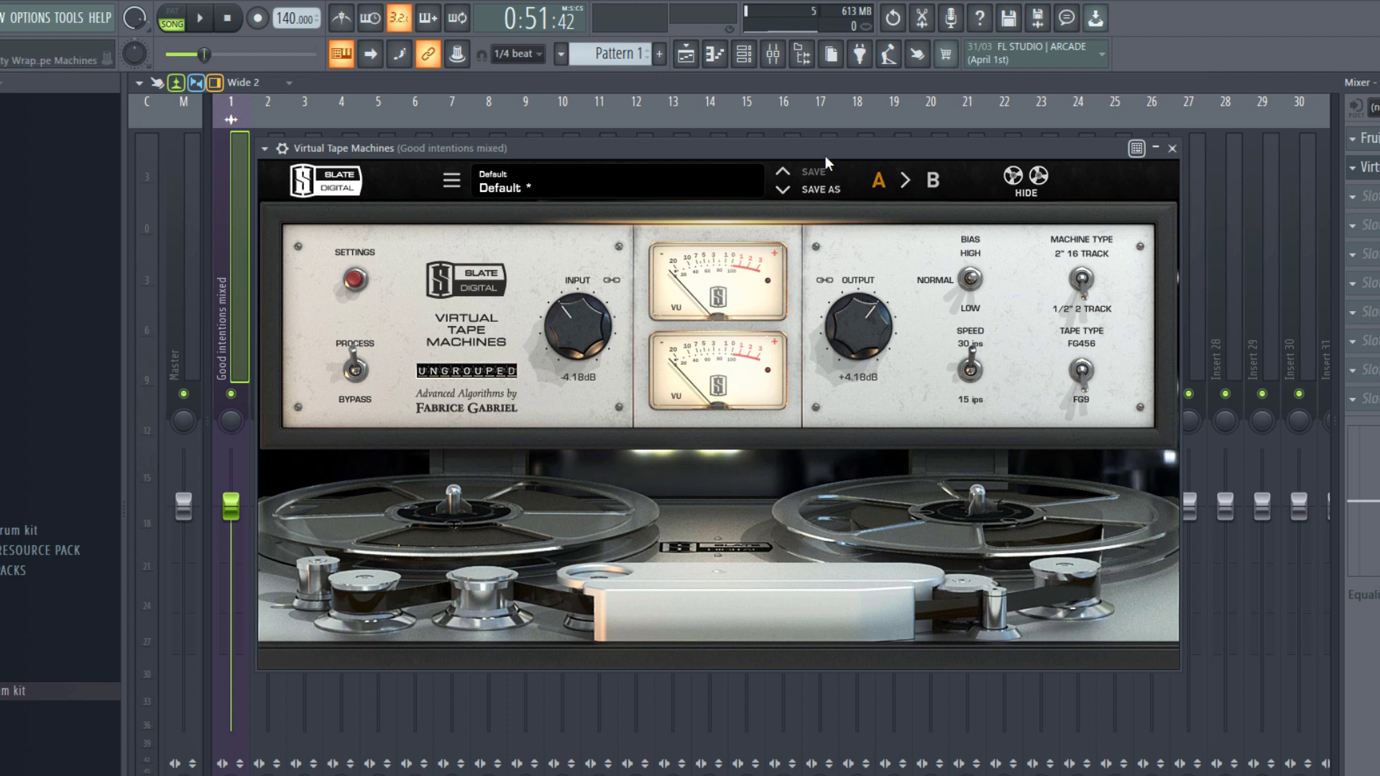
key(space)
drag(861, 313, 867, 385)
drag(861, 338, 859, 312)
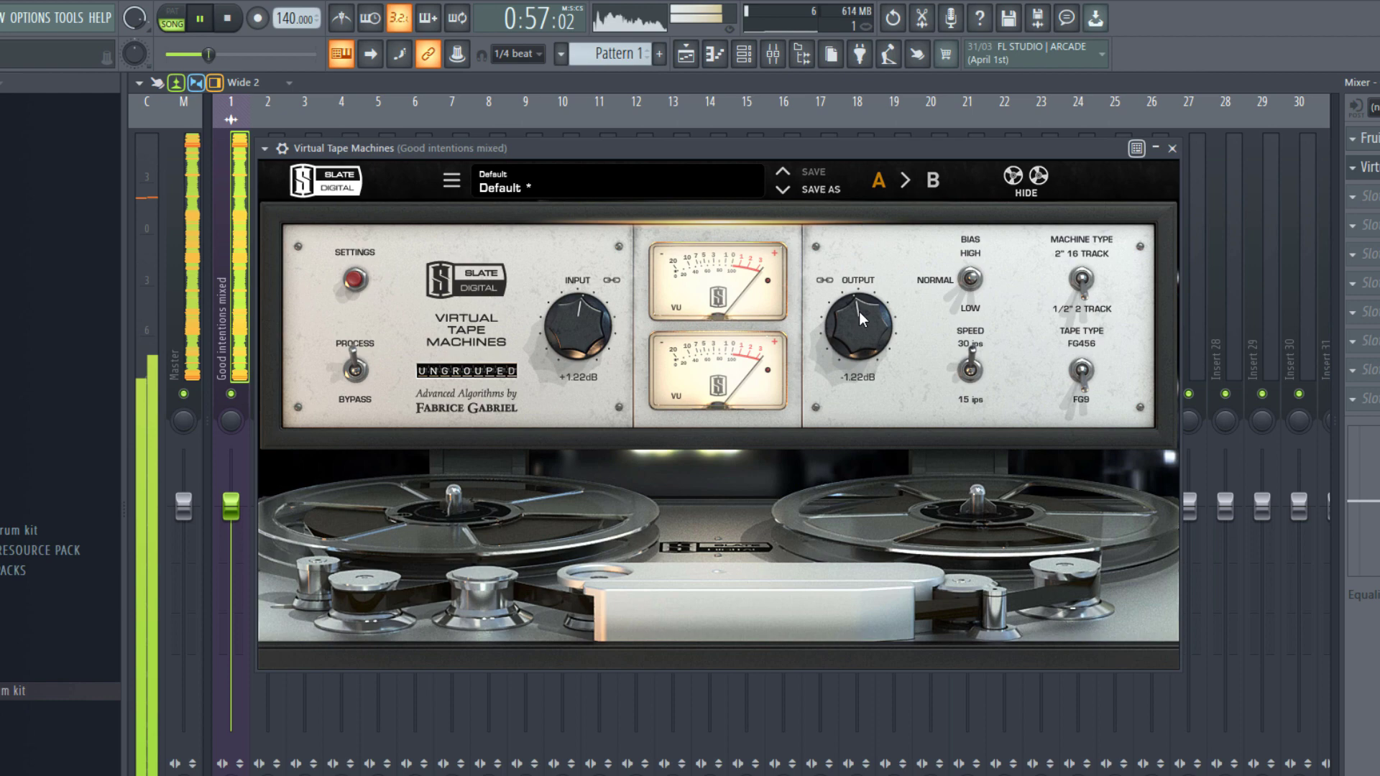
Step: Compare the track with Virtual Tape Machines bypassed and enabled
click(282, 148)
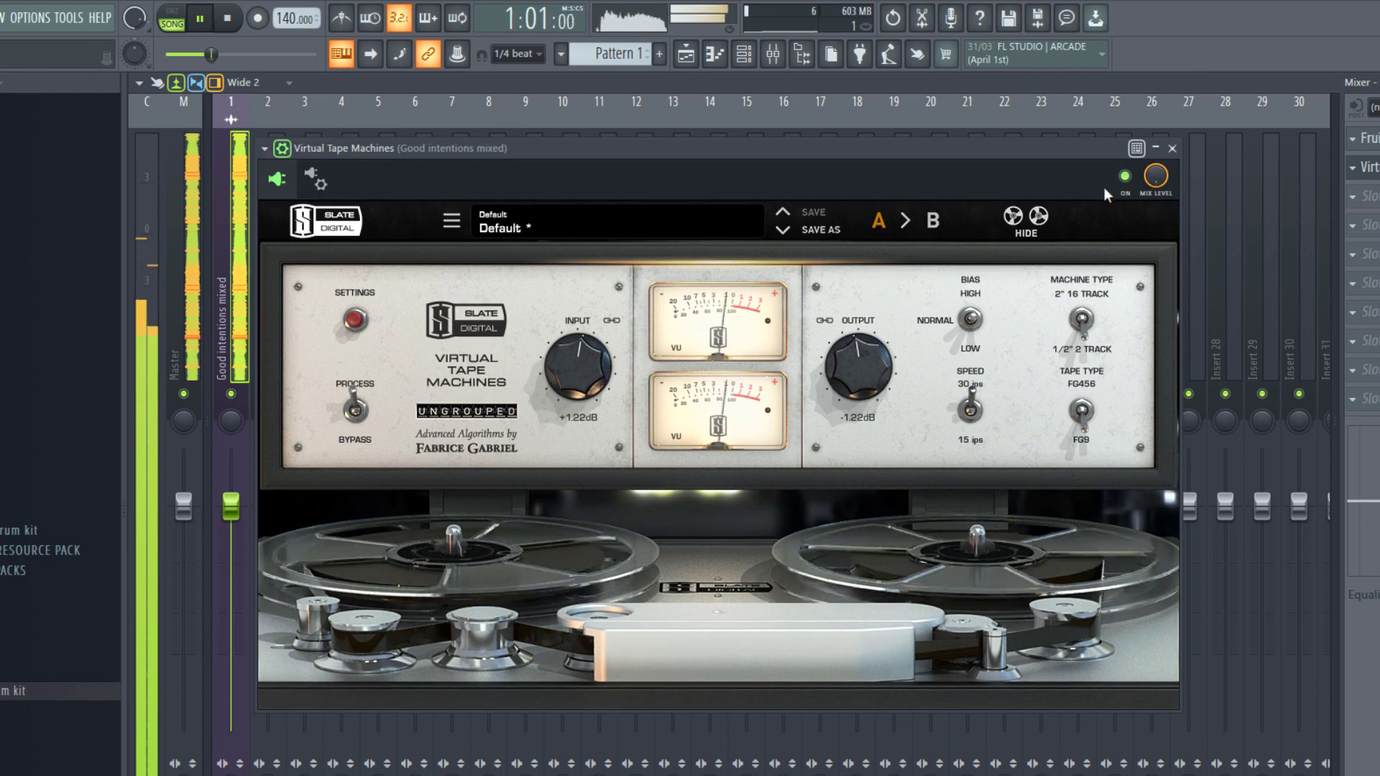
key(space)
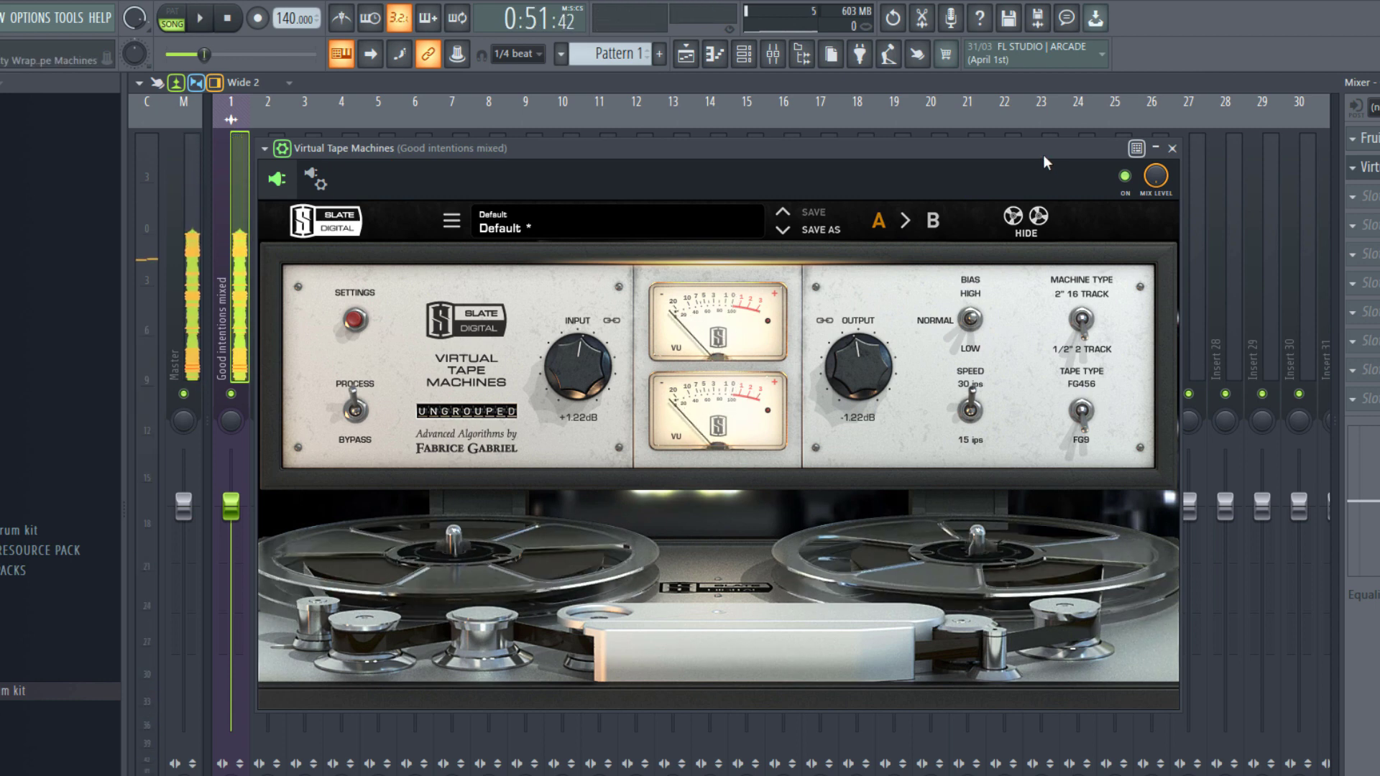
click(1126, 177)
key(space)
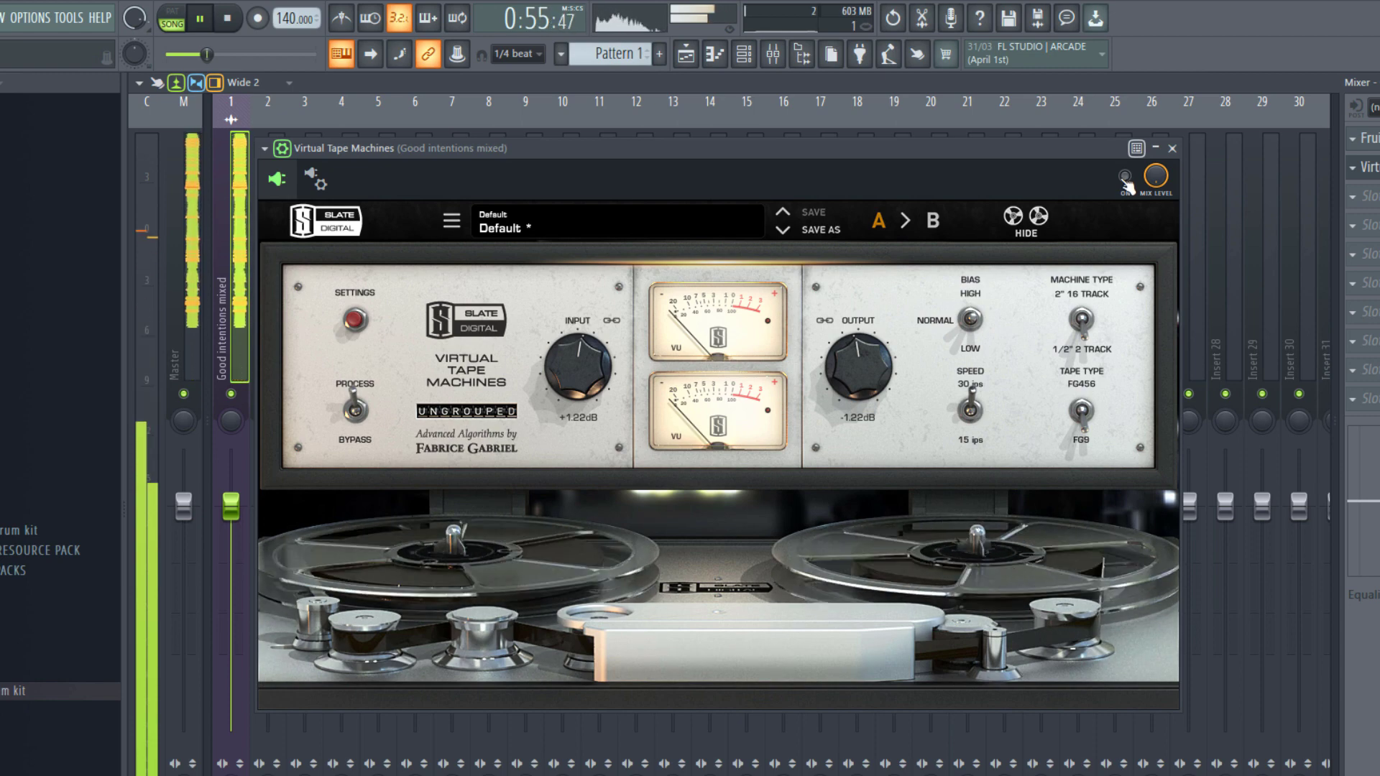
click(1125, 177)
key(space)
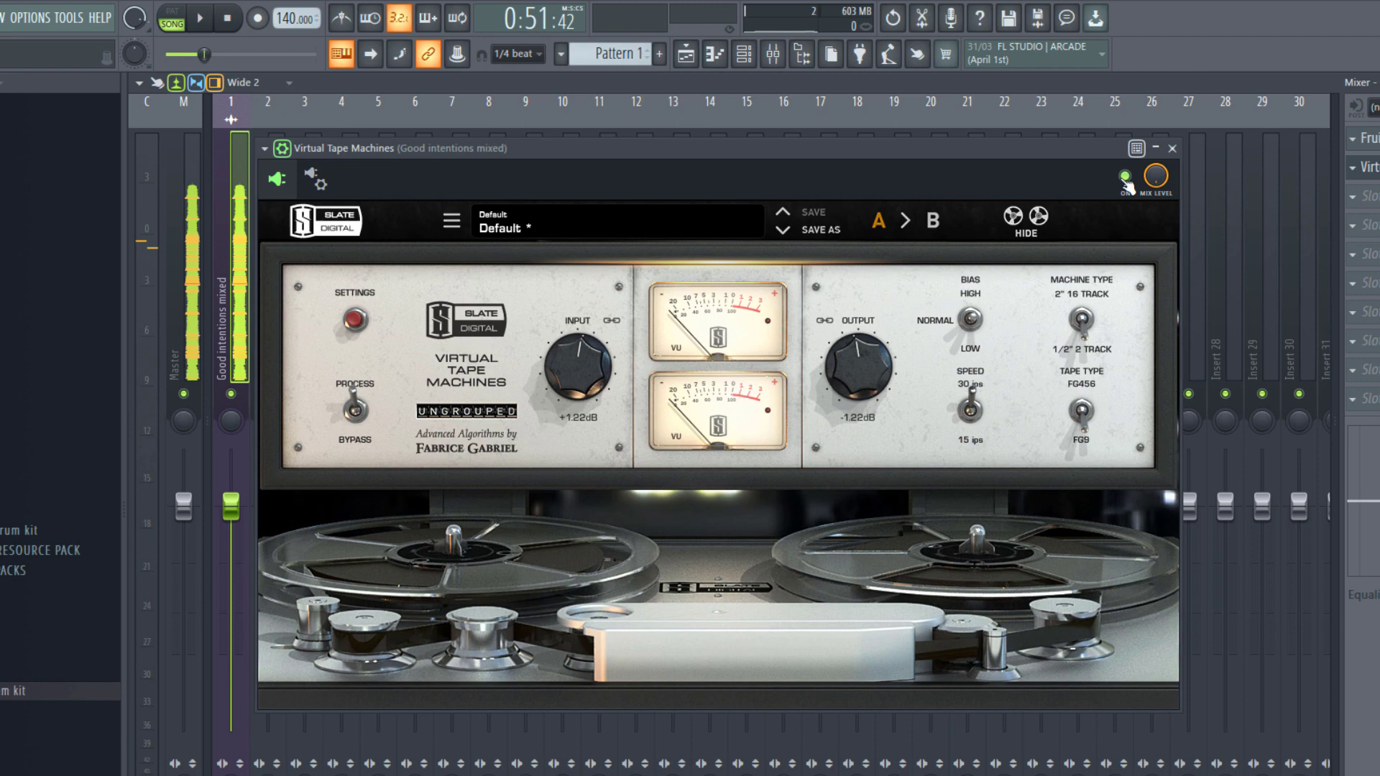
key(space)
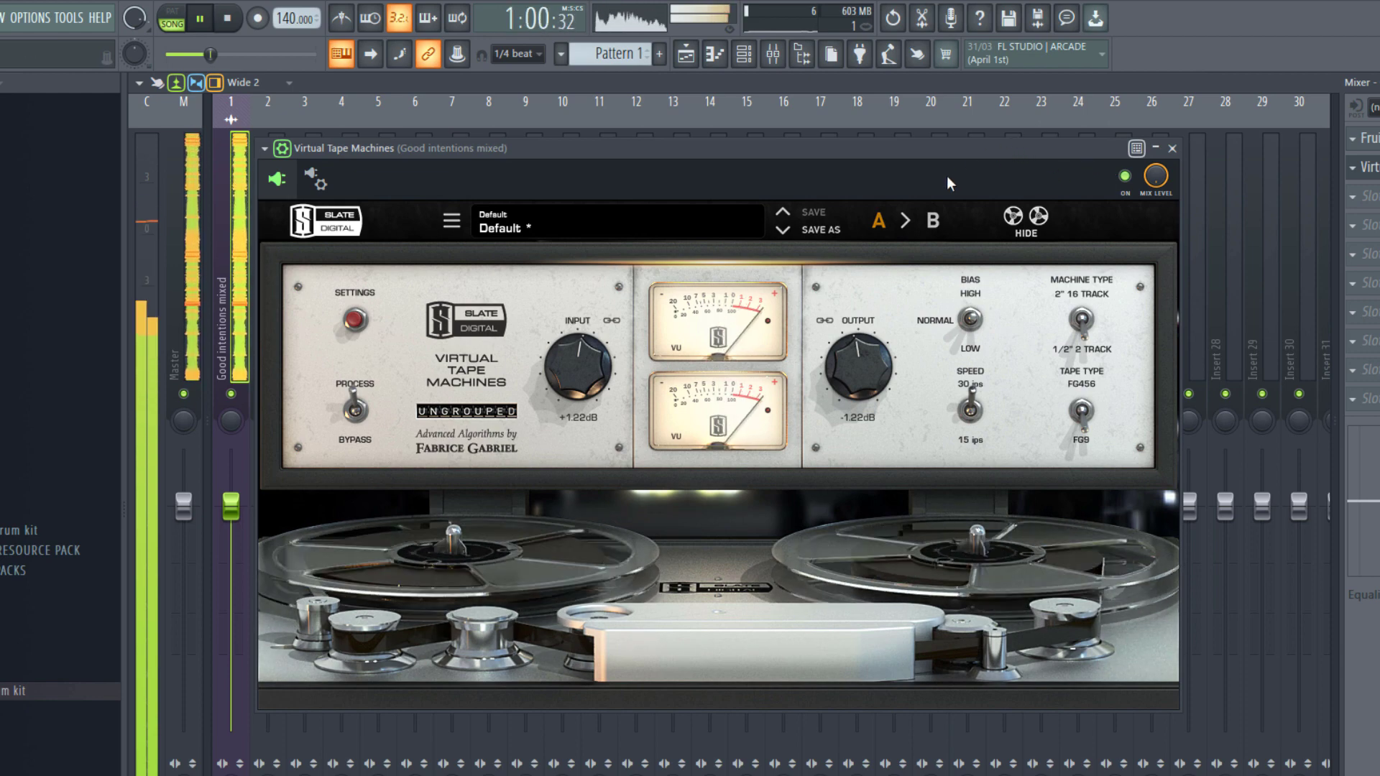
key(space)
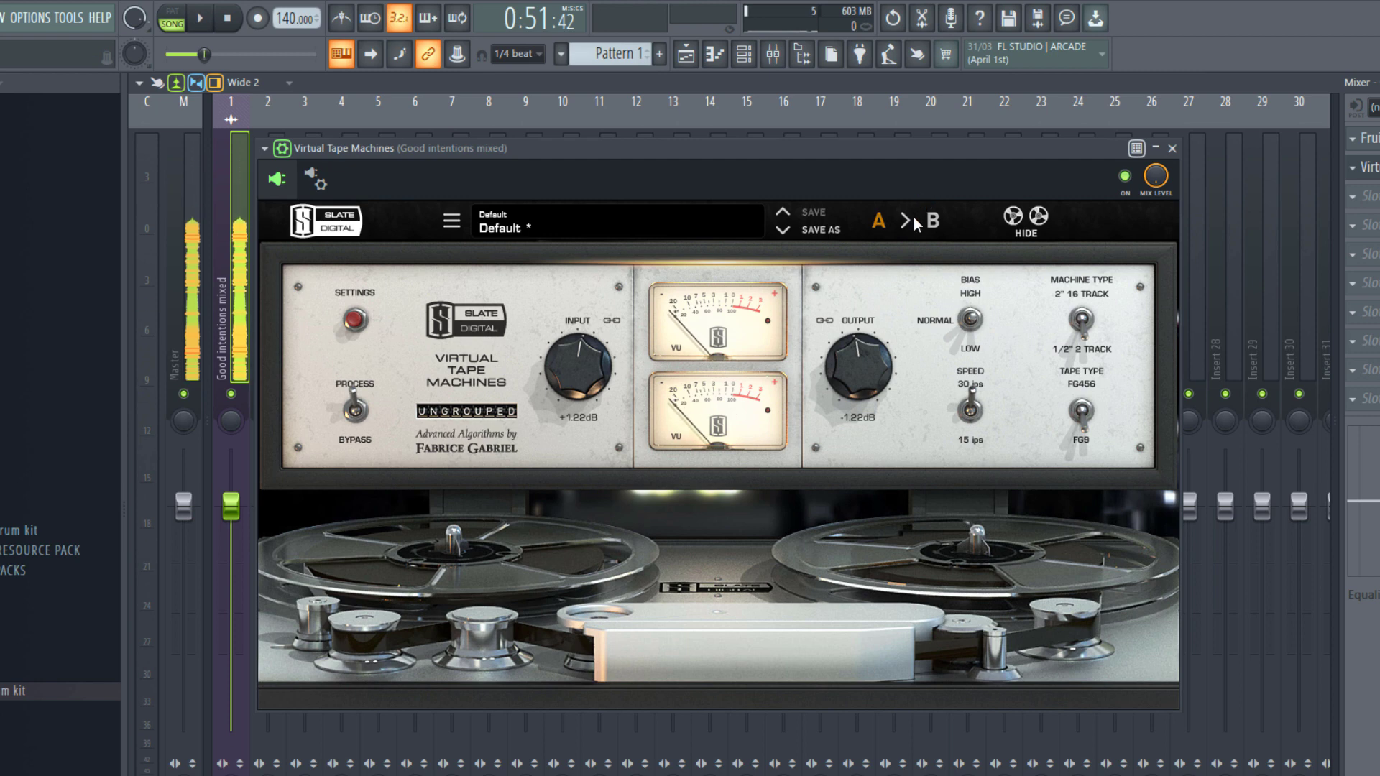
Step: Raise the tape output to +0.54 dB, then to about +3.24 dB during playback
drag(868, 365, 876, 355)
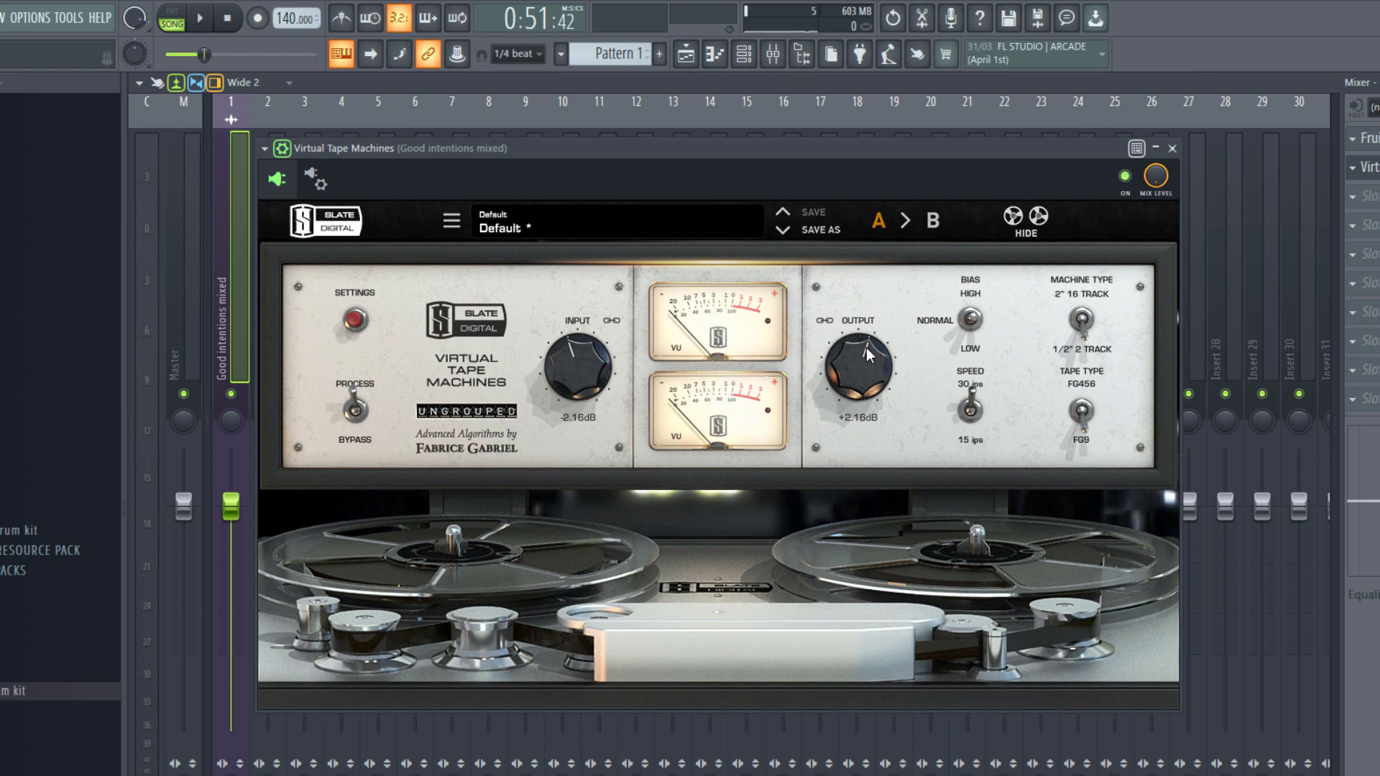
key(space)
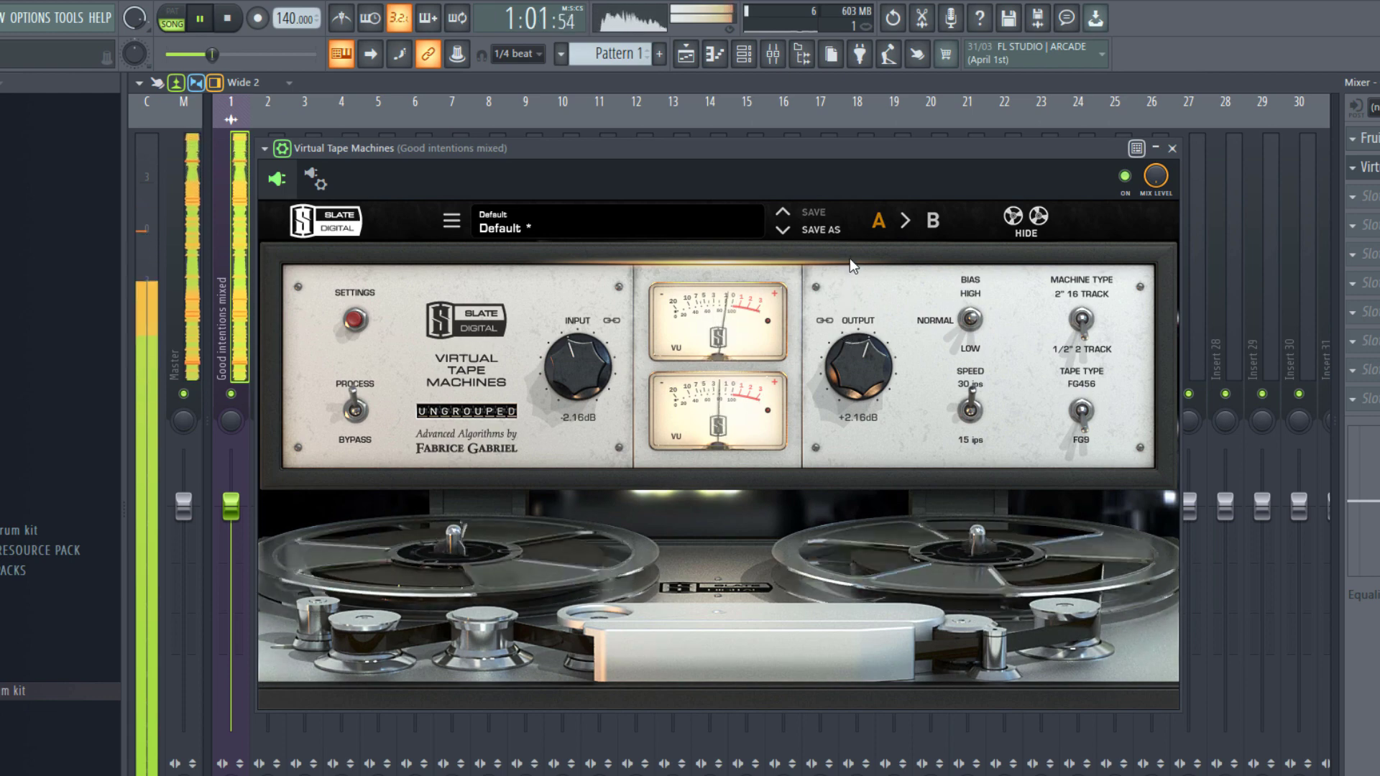
drag(877, 368, 882, 329)
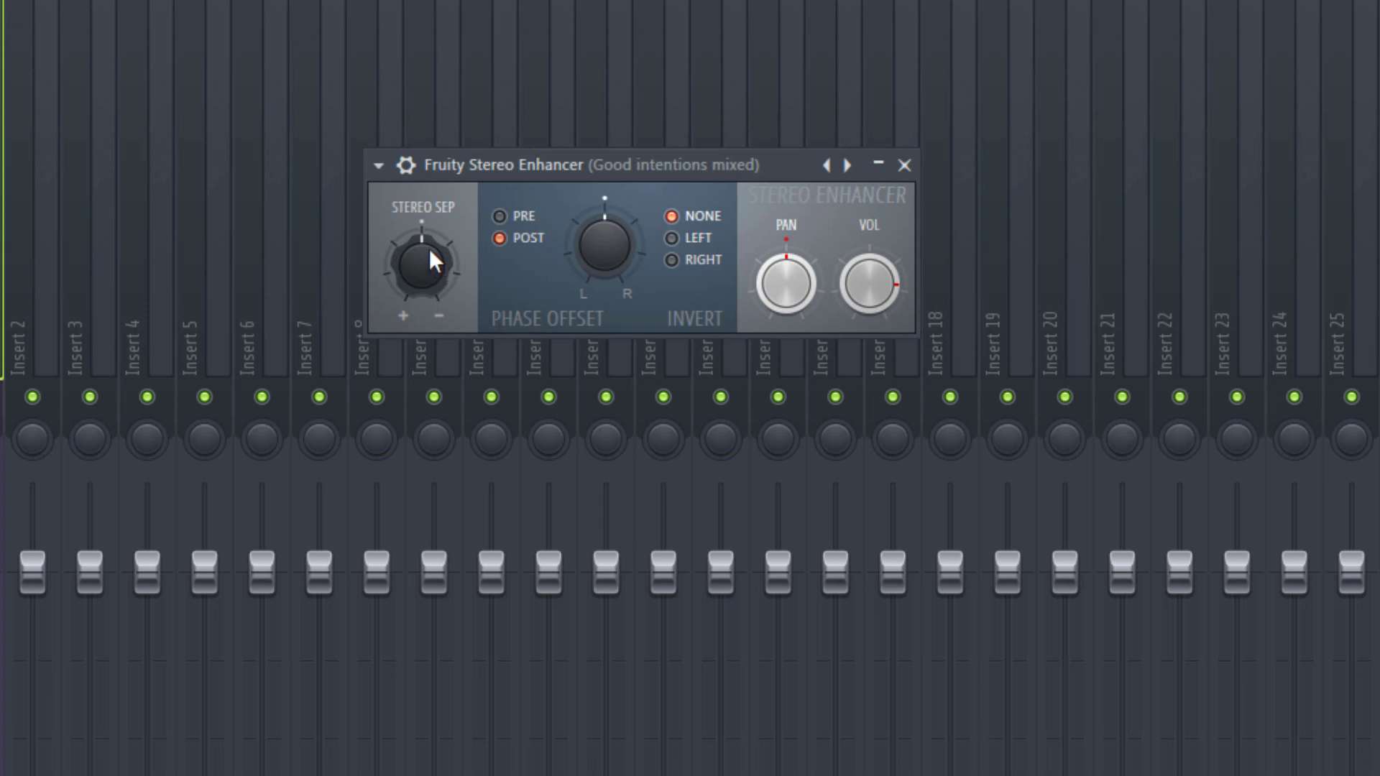
Step: Narrow the Stereo Enhancer's stereo separation slightly, then return it to centre
drag(429, 248, 429, 279)
drag(429, 248, 428, 248)
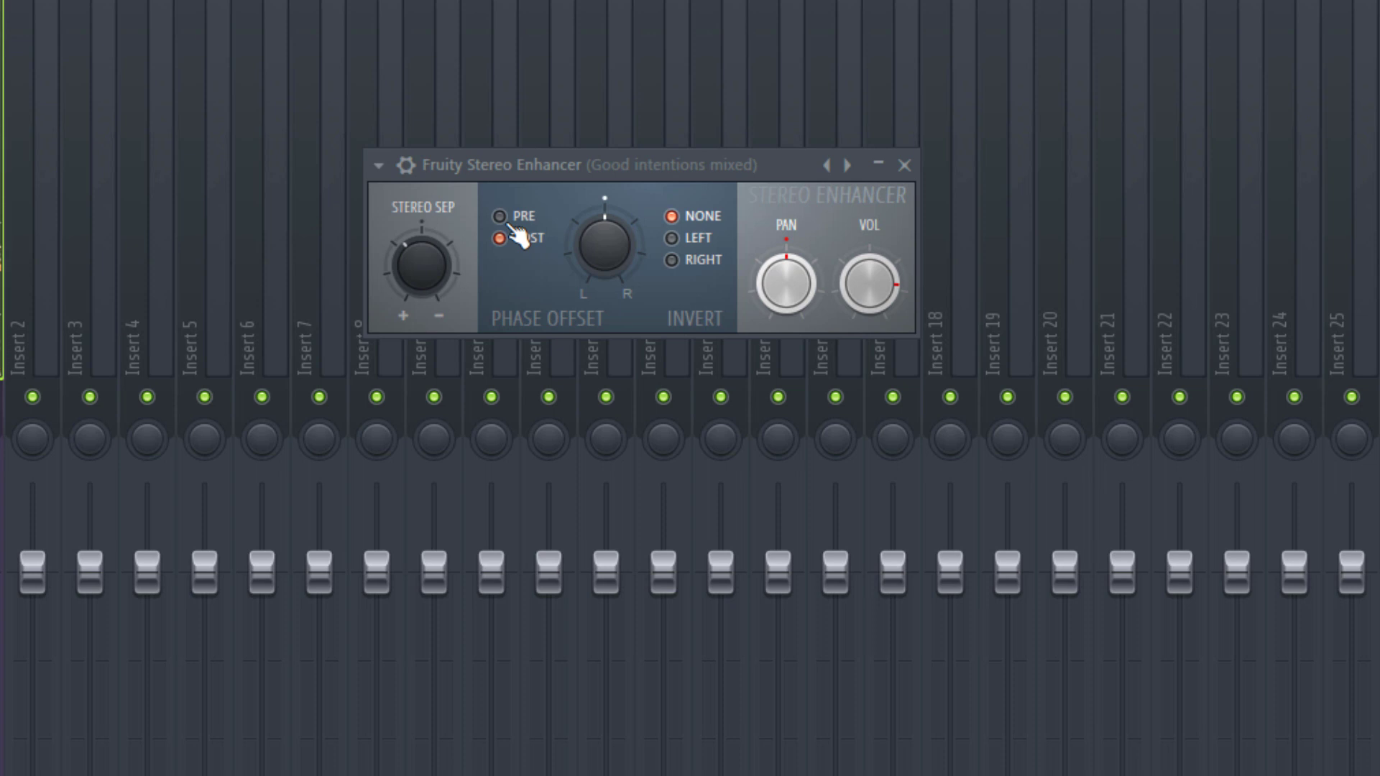
Step: Reveal the Stereo Enhancer's wrapper controls, shift its window lower, and close it
click(405, 165)
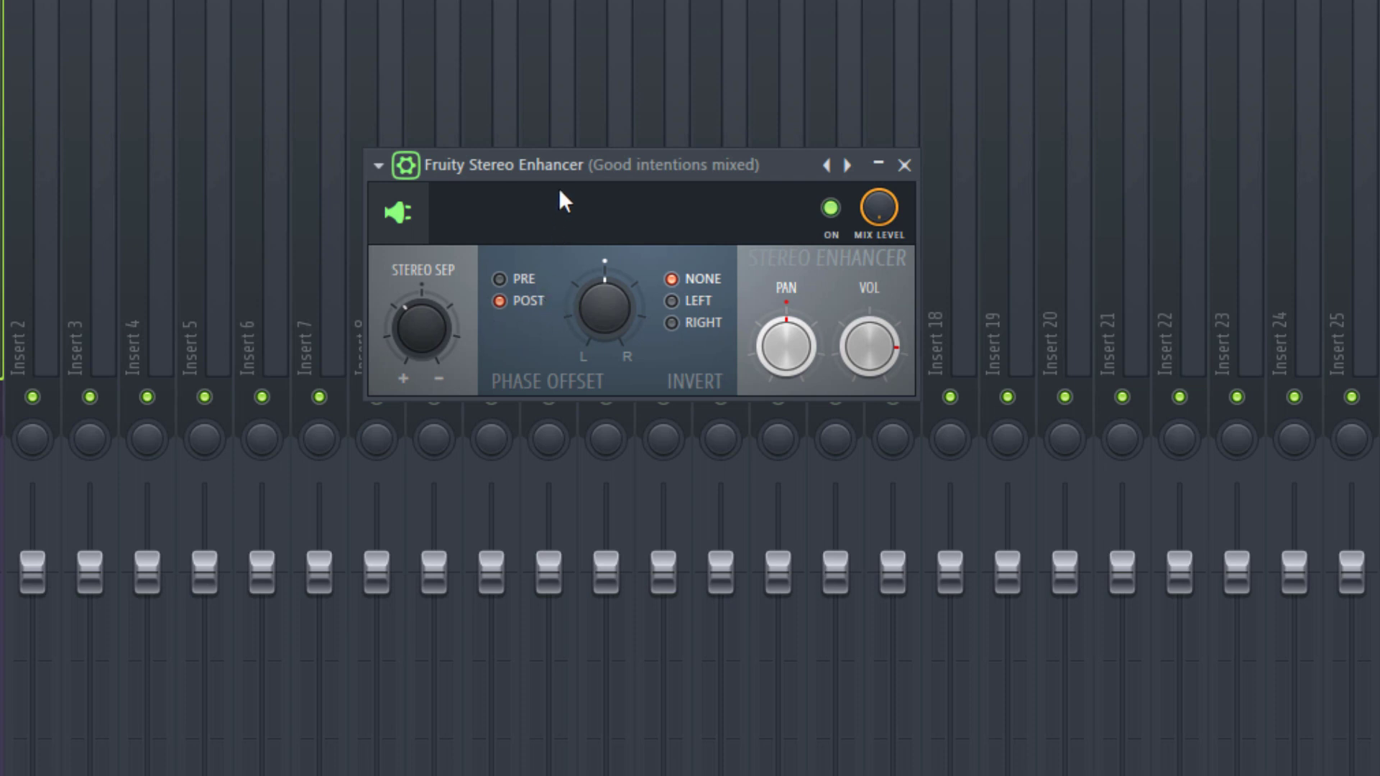
mouse_move(573, 167)
mouse_down()
mouse_move(610, 162)
mouse_move(562, 176)
mouse_up()
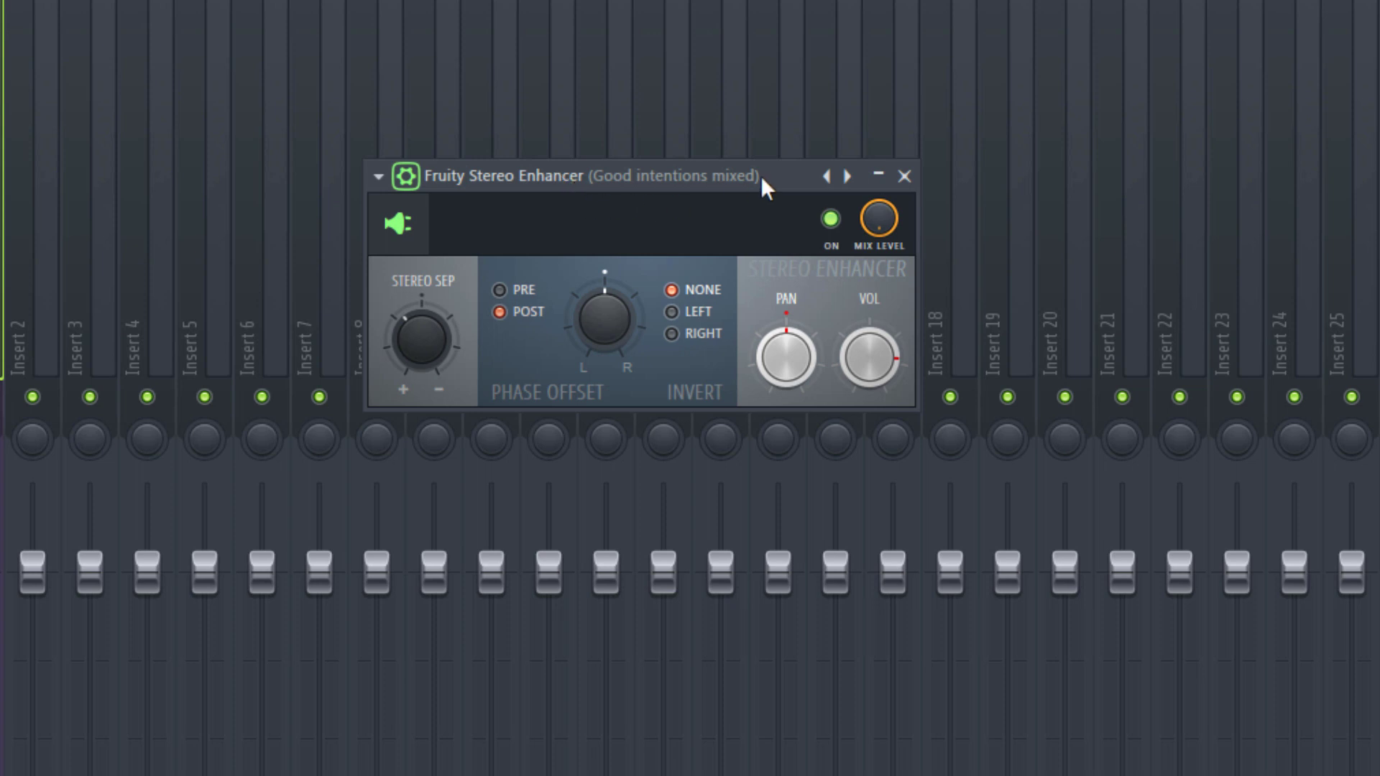
click(904, 176)
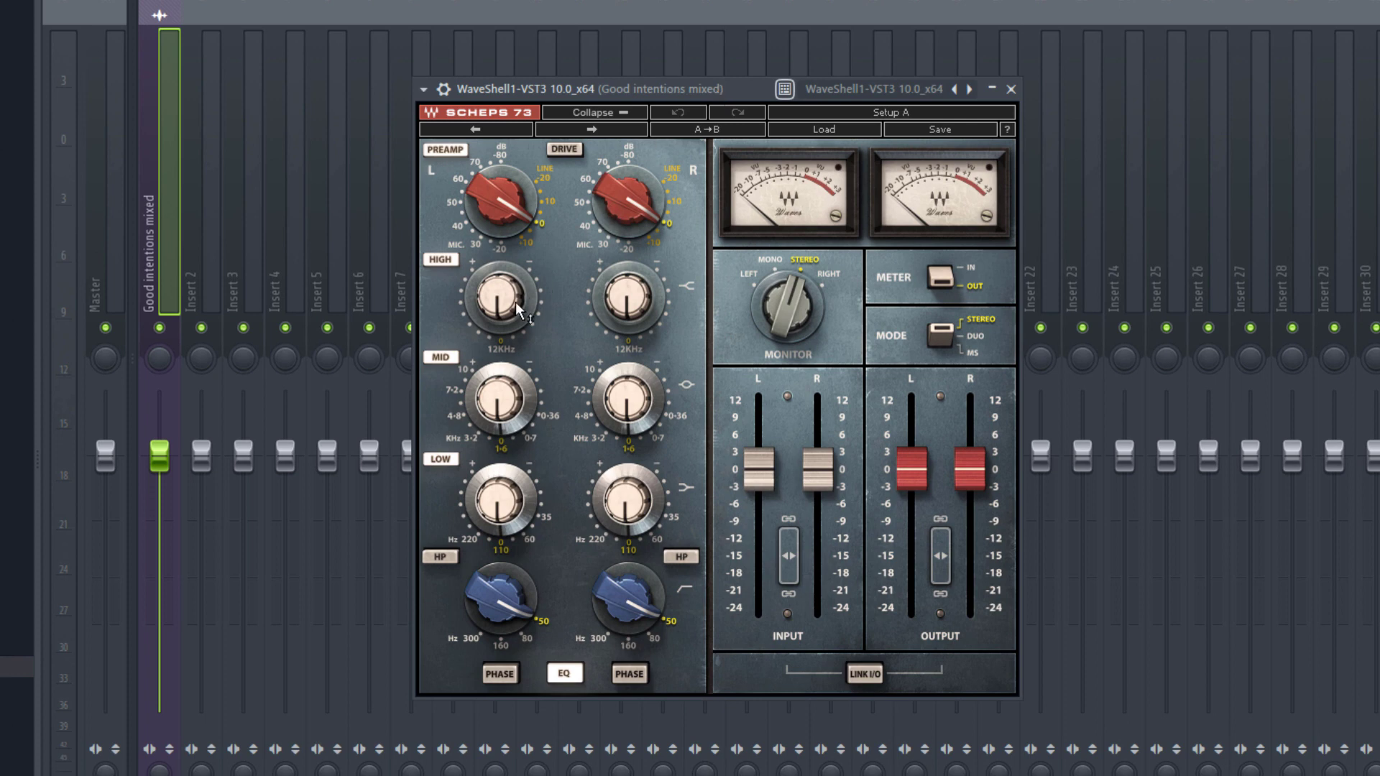
Step: Boost the Scheps 73 high band on both channels, then reset its gain to zero
mouse_move(522, 312)
mouse_down()
mouse_move(522, 280)
mouse_move(511, 353)
mouse_move(512, 323)
mouse_up()
alt+click(512, 323)
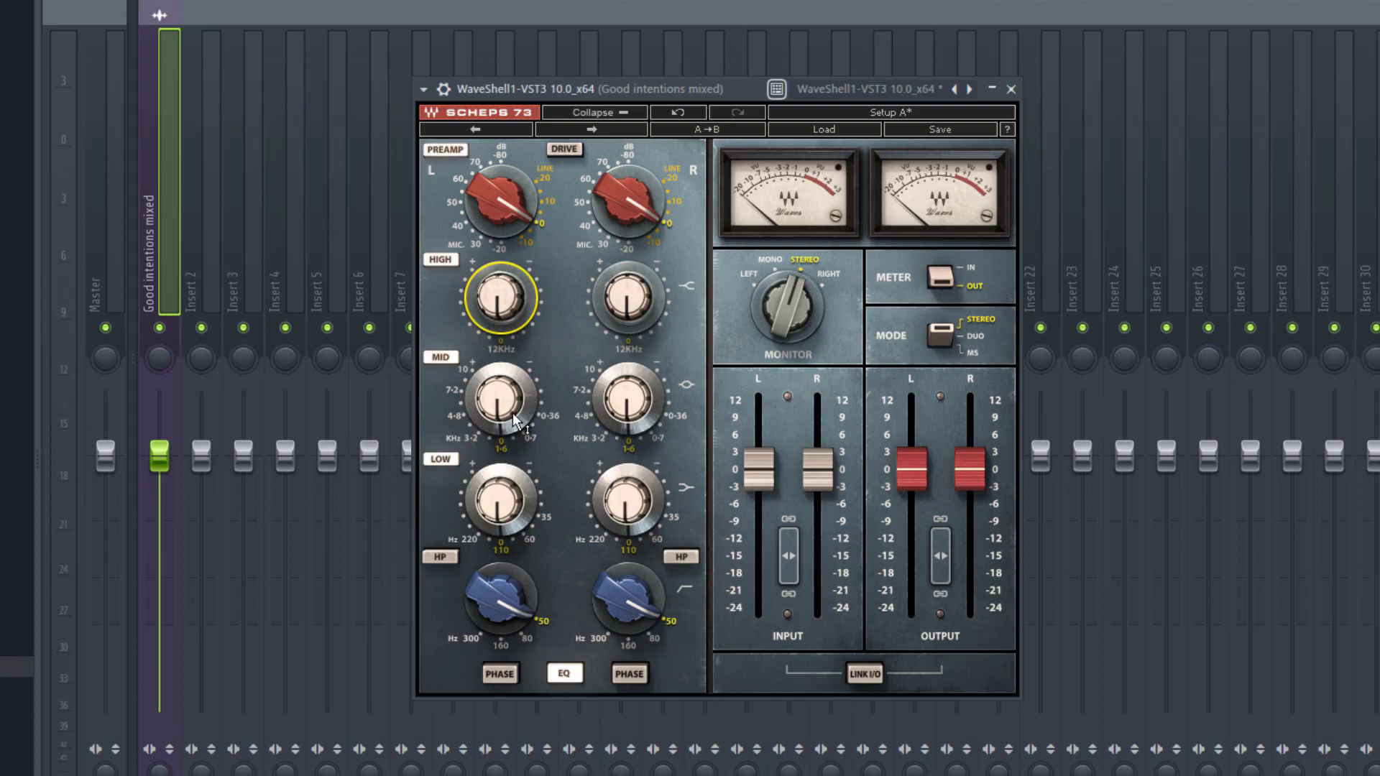
mouse_move(506, 405)
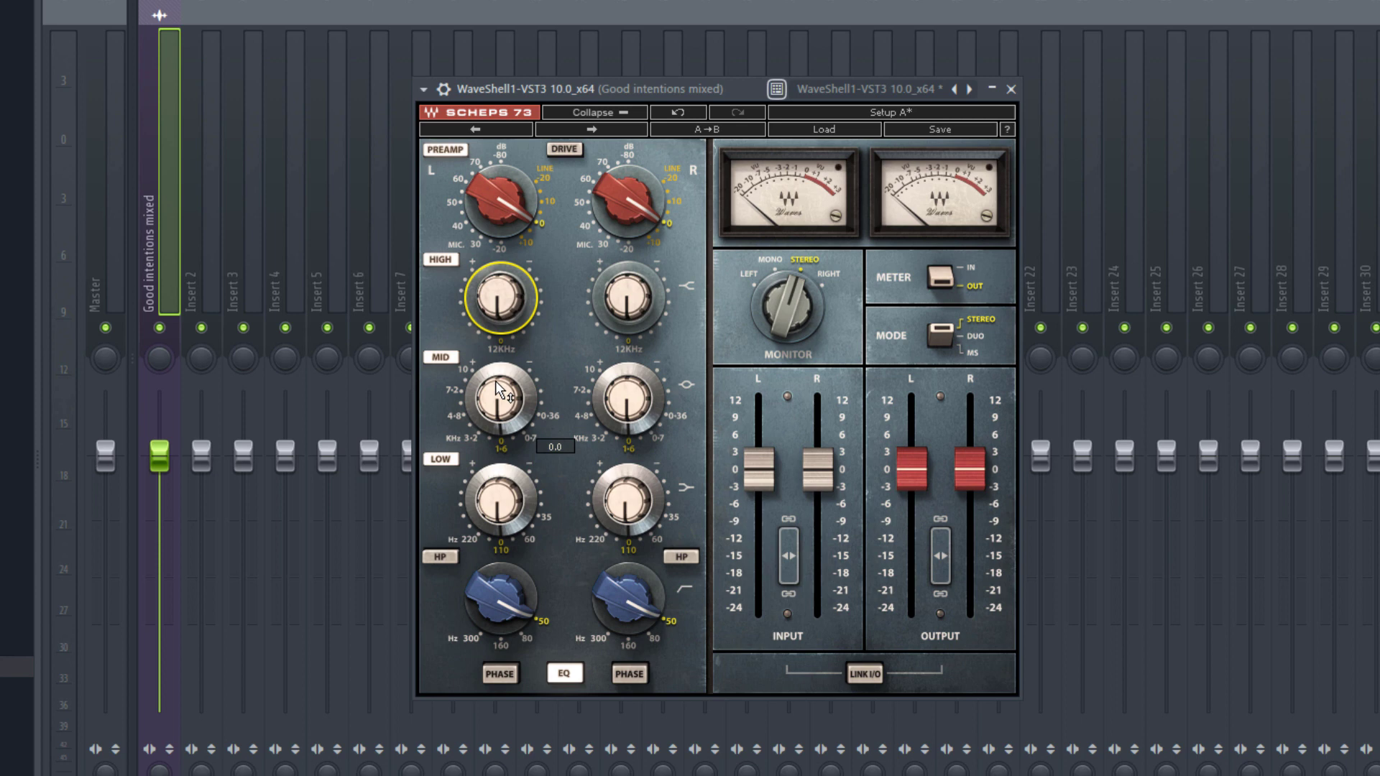
Step: Try several Scheps 73 mid frequencies, settle on 3.2 kHz, and shift the low band to 220 Hz
click(529, 418)
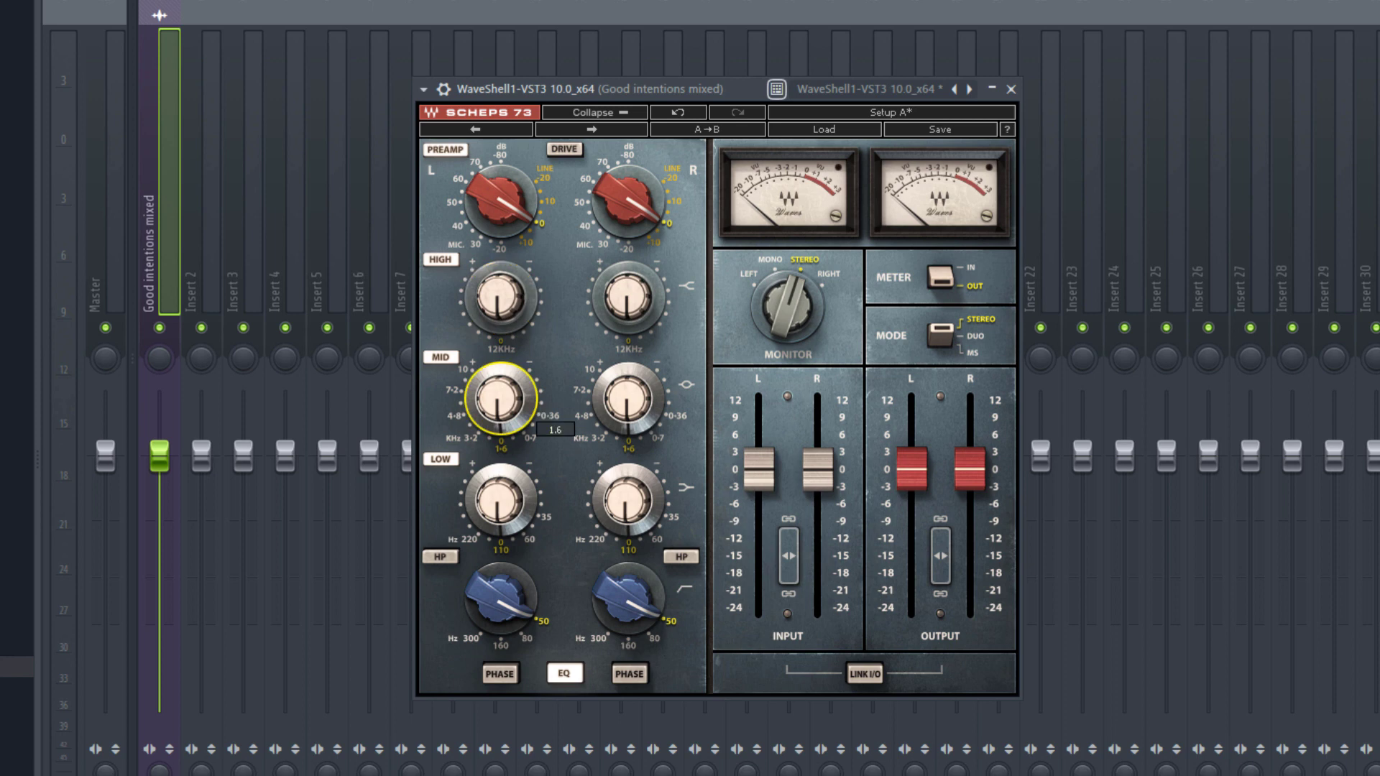
click(549, 416)
click(501, 449)
click(471, 438)
click(454, 416)
click(530, 438)
drag(501, 399, 501, 378)
mouse_move(485, 516)
mouse_down()
mouse_move(480, 497)
mouse_move(469, 514)
mouse_move(496, 519)
mouse_up()
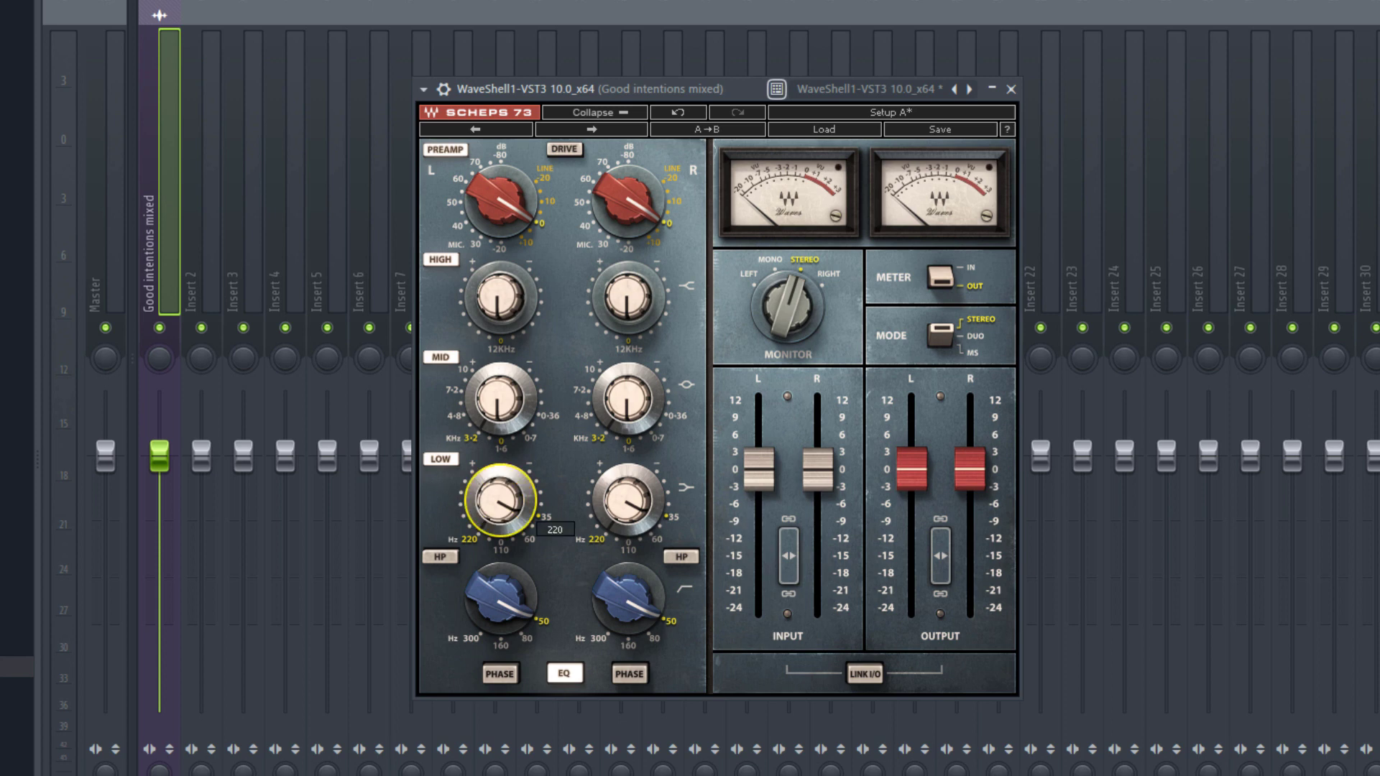
Step: Return the Scheps 73 low band to 110 Hz and raise its gain to about -1.3
click(481, 495)
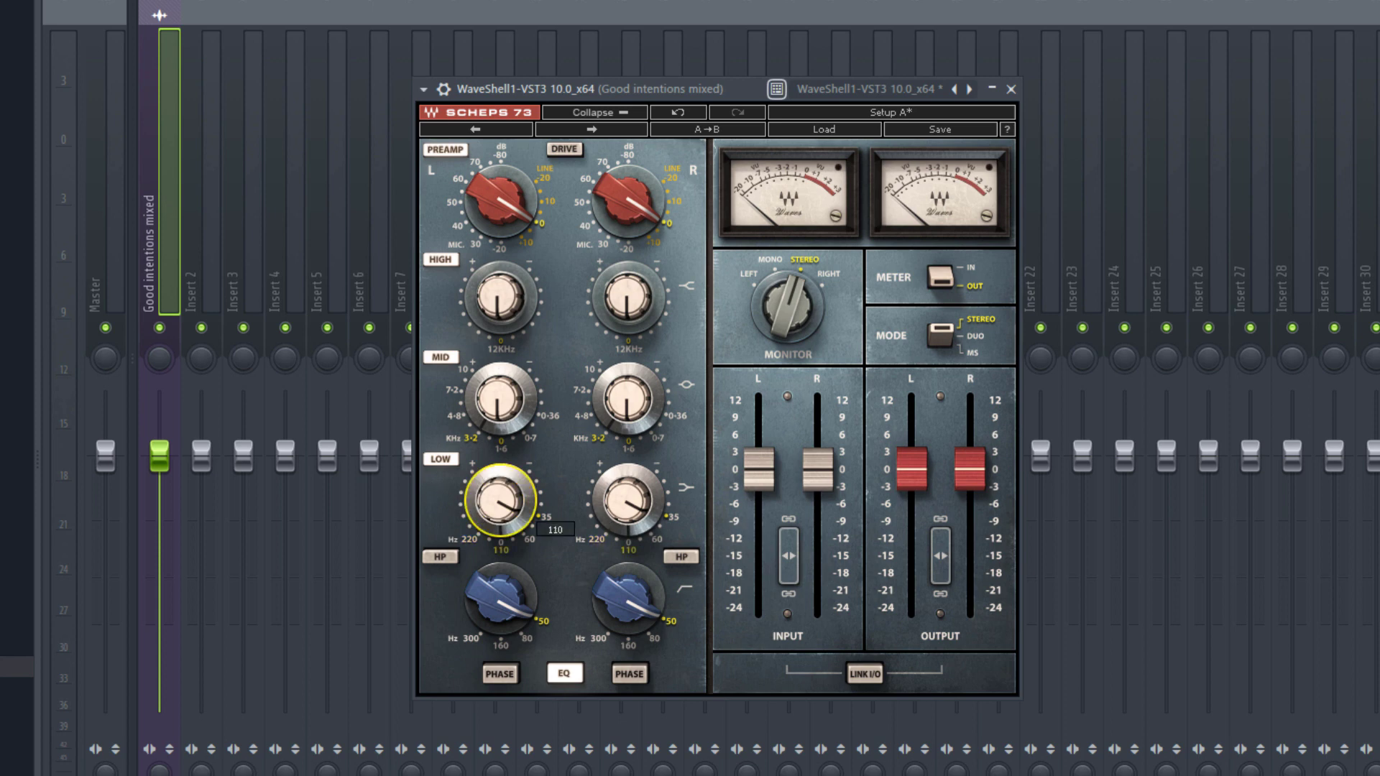
click(477, 529)
click(498, 501)
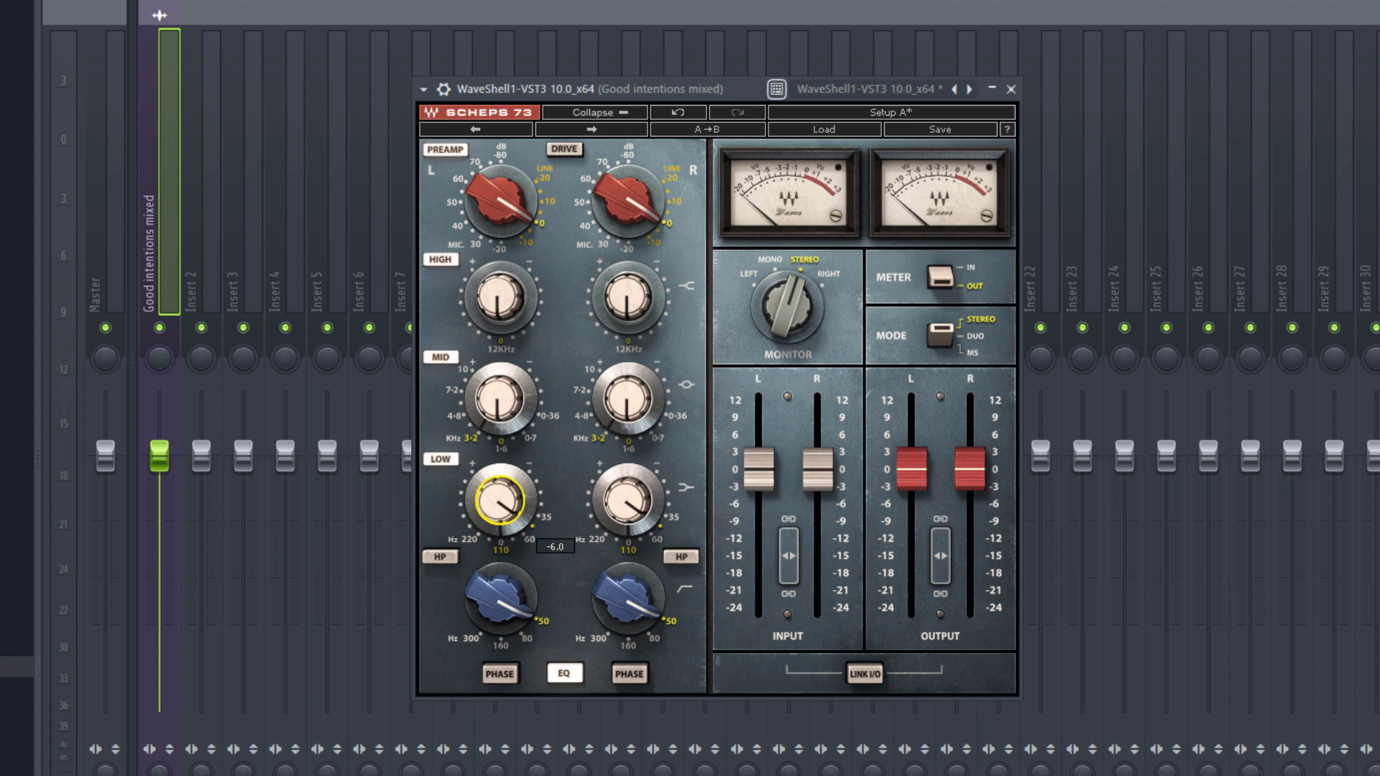
drag(498, 500, 498, 469)
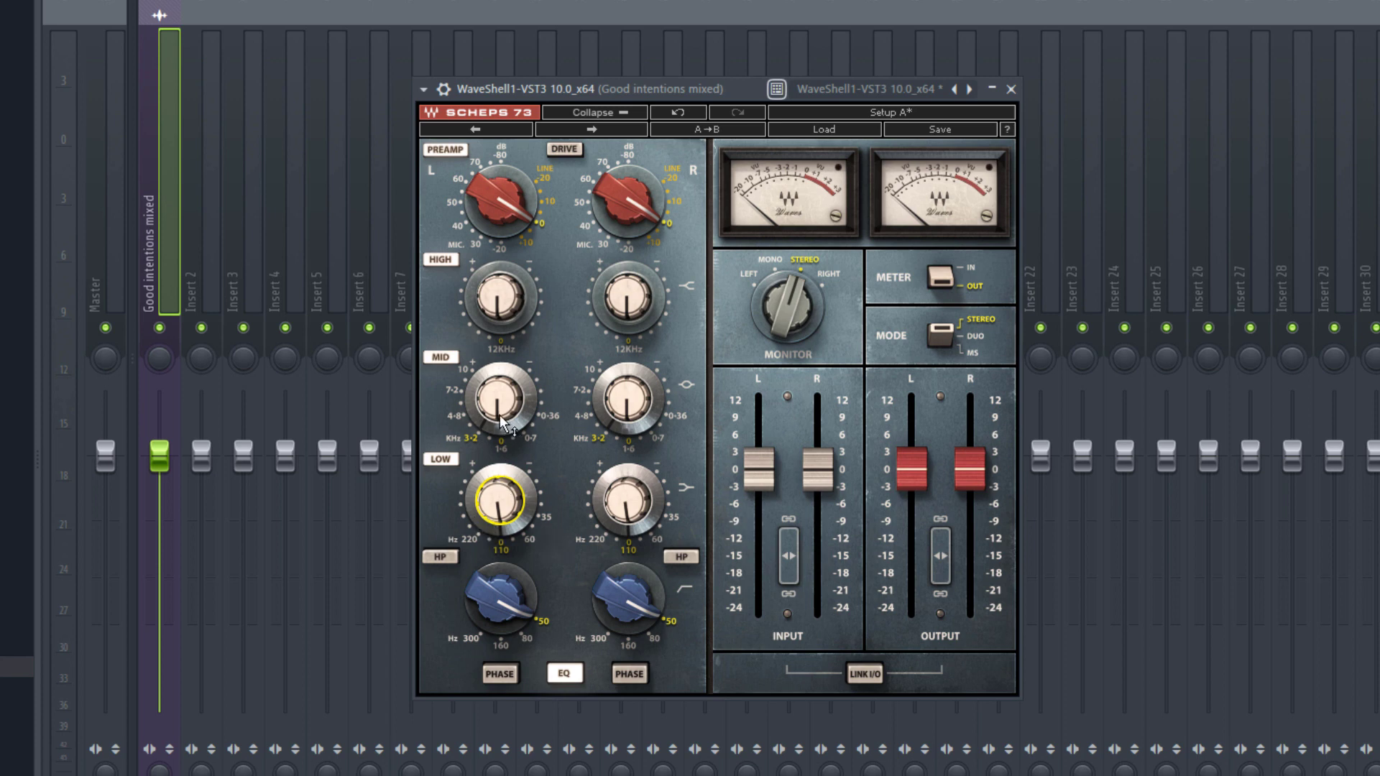
Step: Add a slight Scheps 73 high boost of 1.0 and move the window left
drag(478, 406, 498, 399)
drag(498, 304, 498, 295)
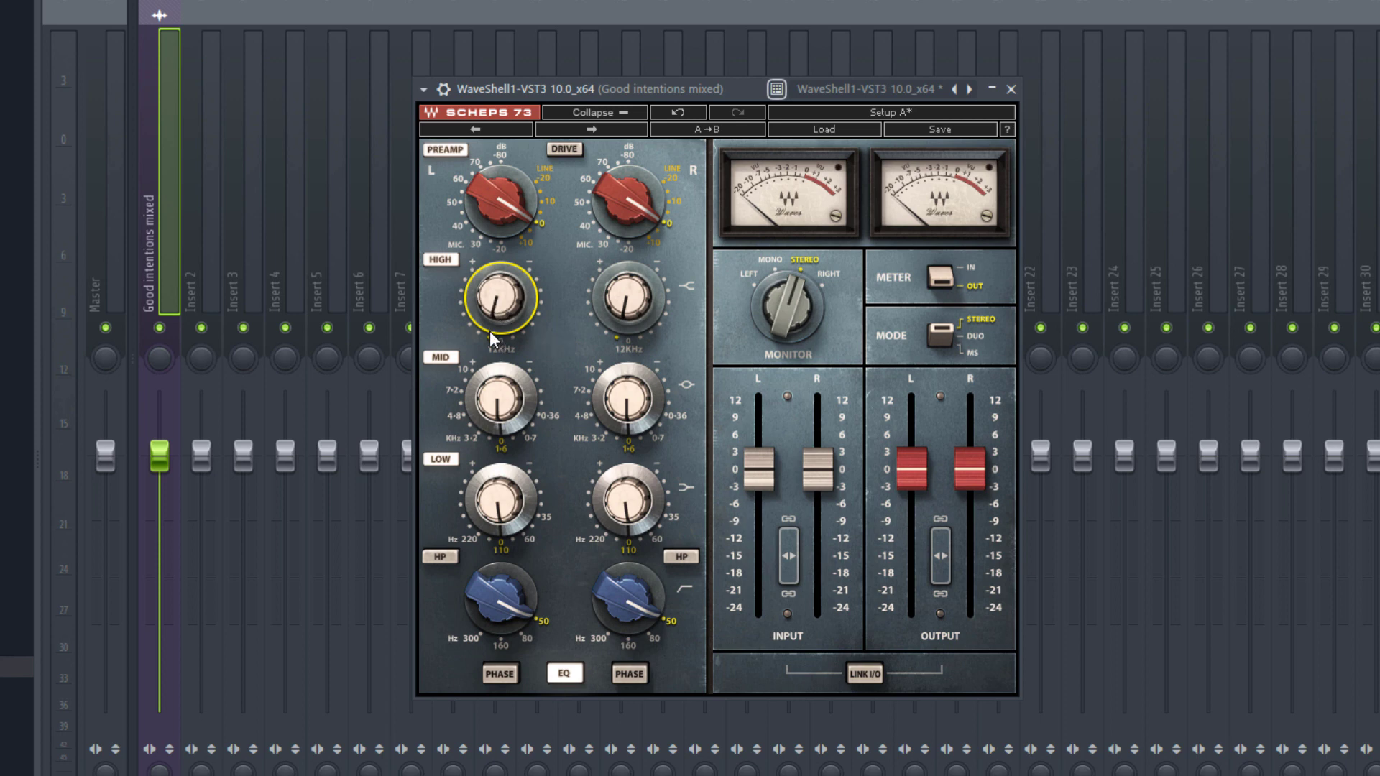
drag(542, 84, 447, 87)
Step: Play the track and compare Scheps 73 against bypass, leaving the EQ switched on
click(350, 91)
key(space)
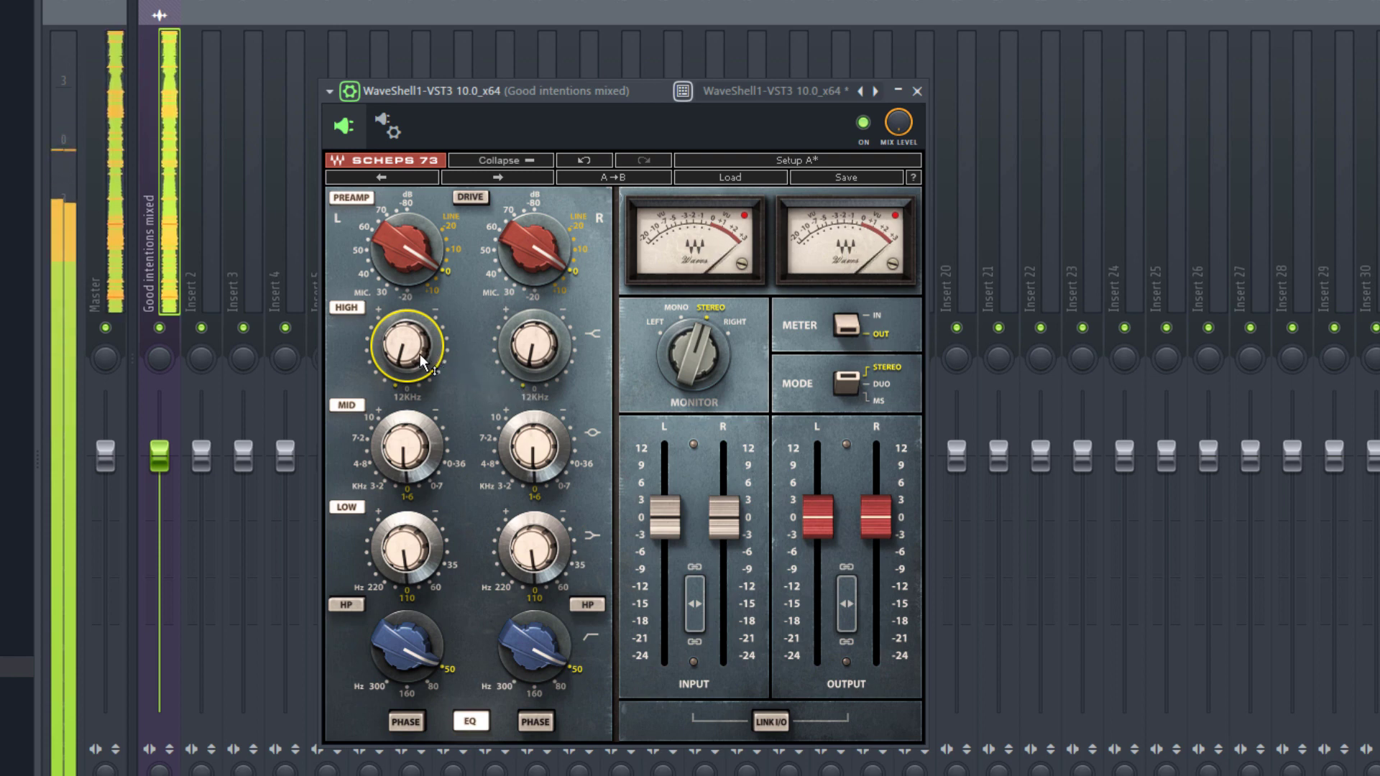
mouse_move(420, 355)
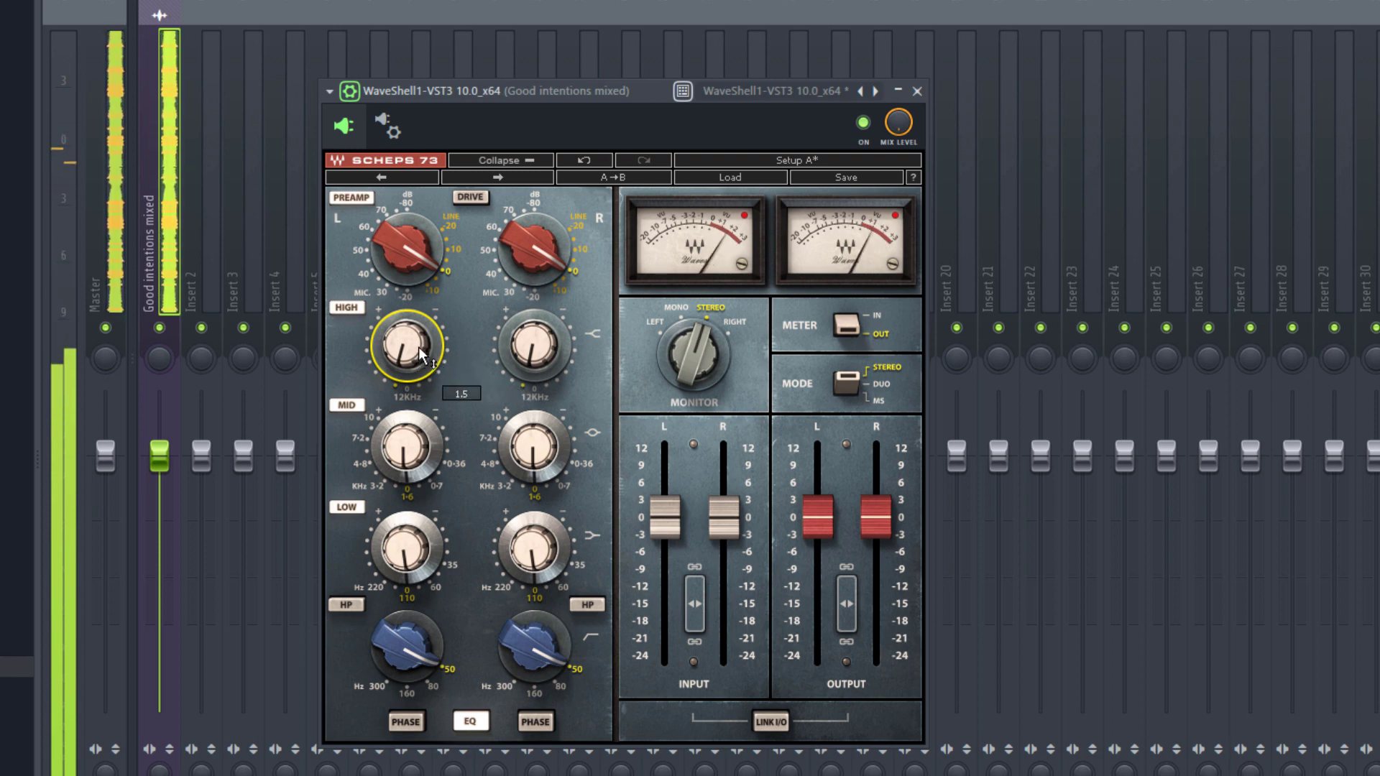
click(862, 123)
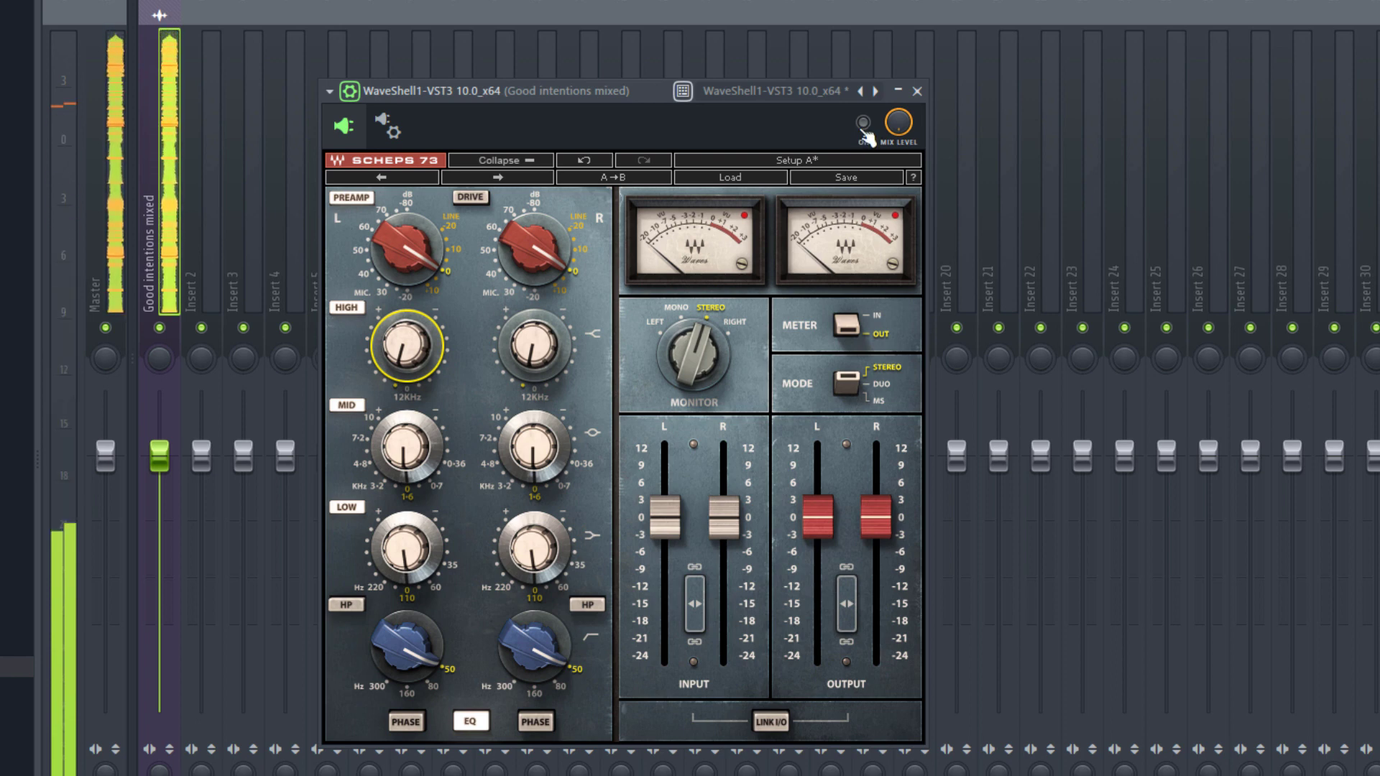
click(864, 131)
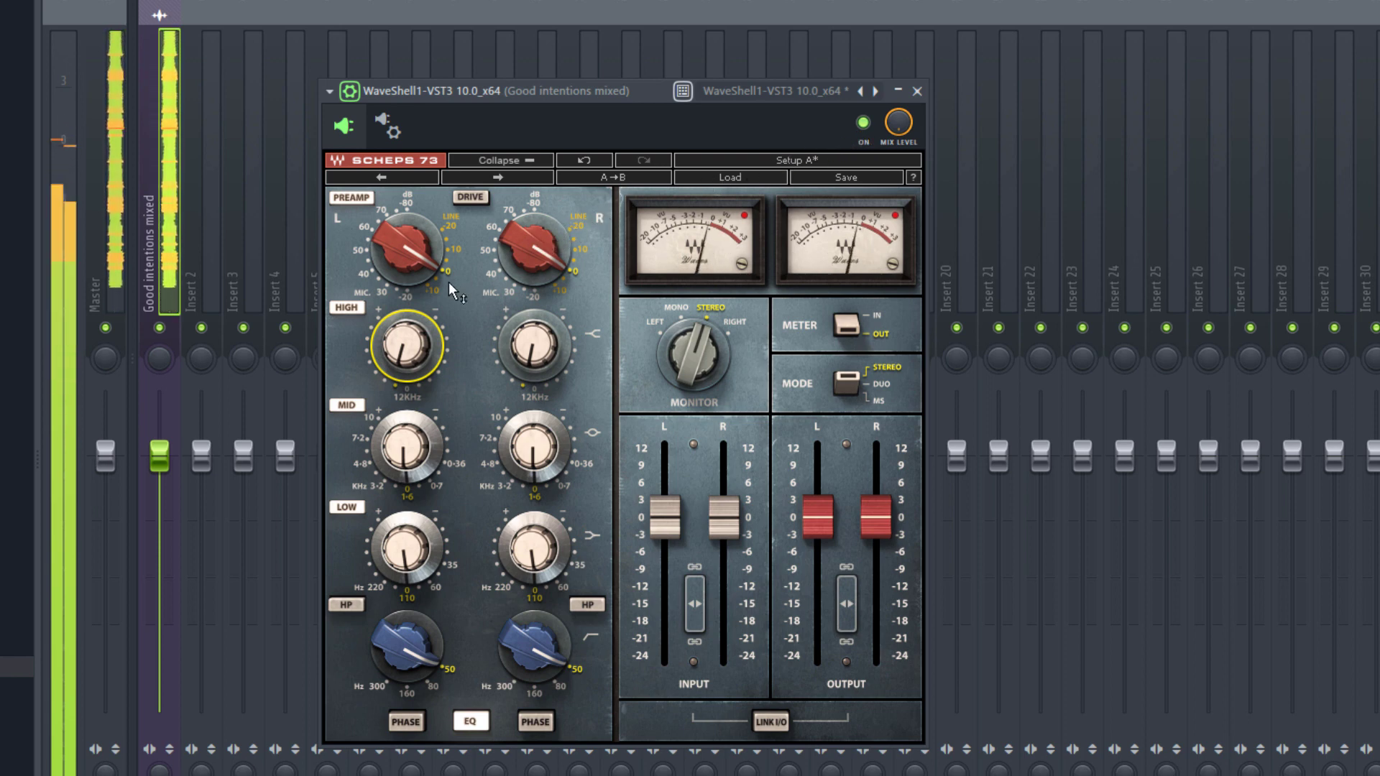
mouse_move(396, 357)
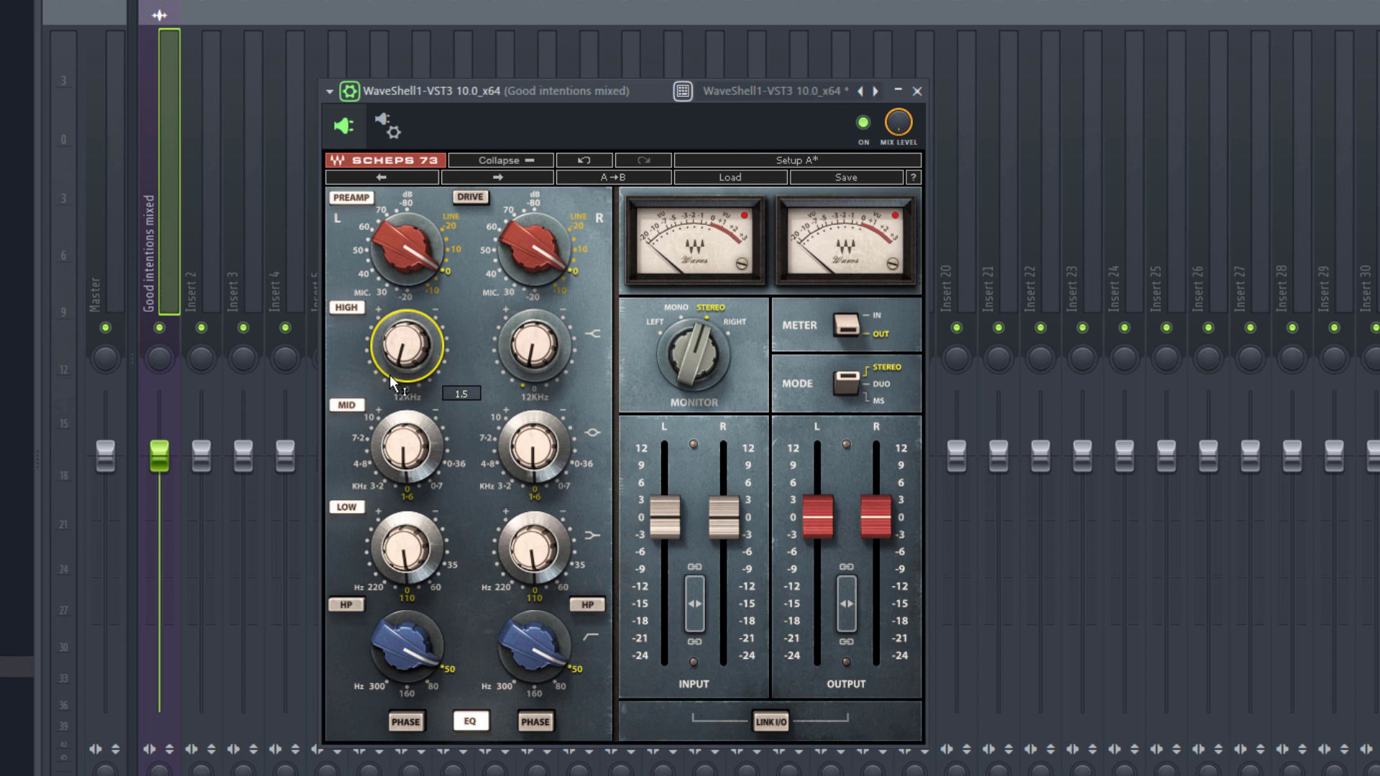
Step: Cut the Scheps 73 low band to -1.2 and adjust the high band gain
click(404, 553)
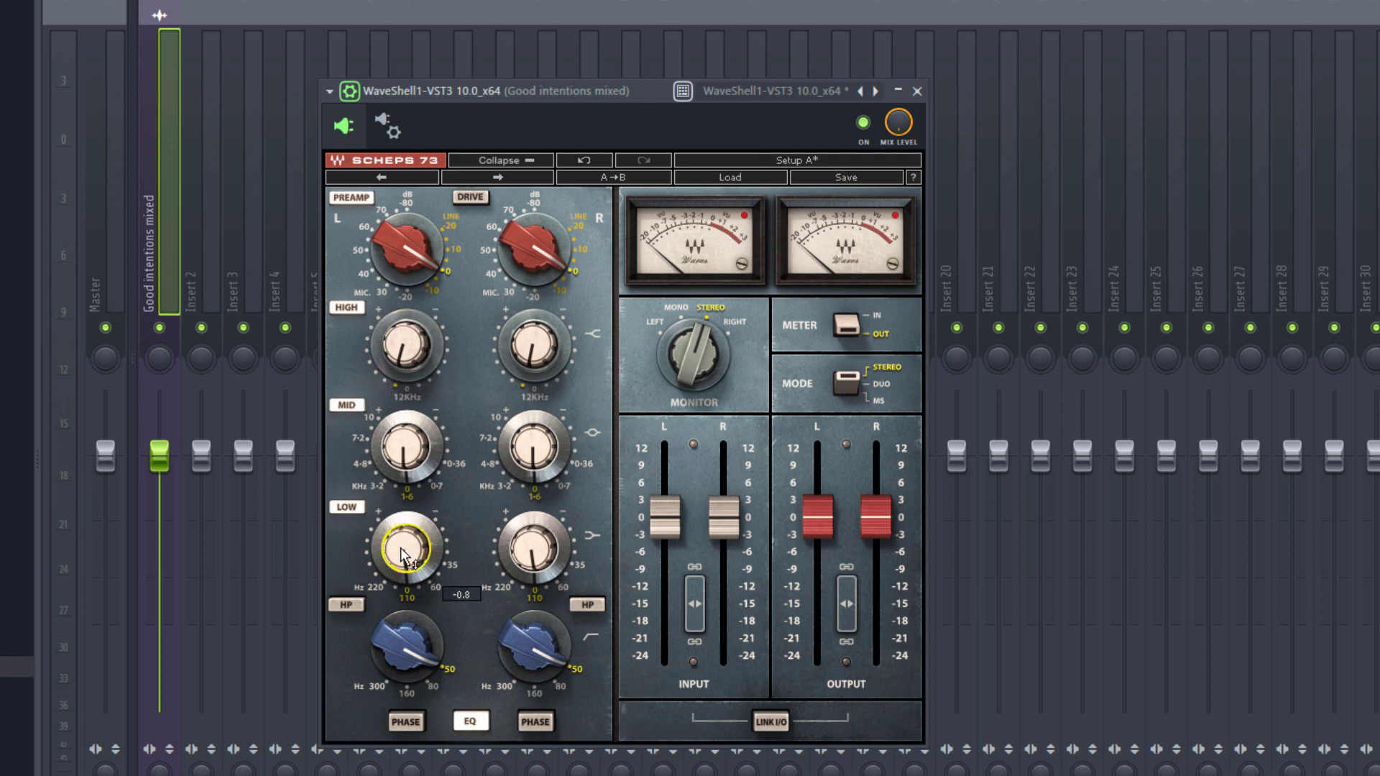
drag(404, 553, 404, 559)
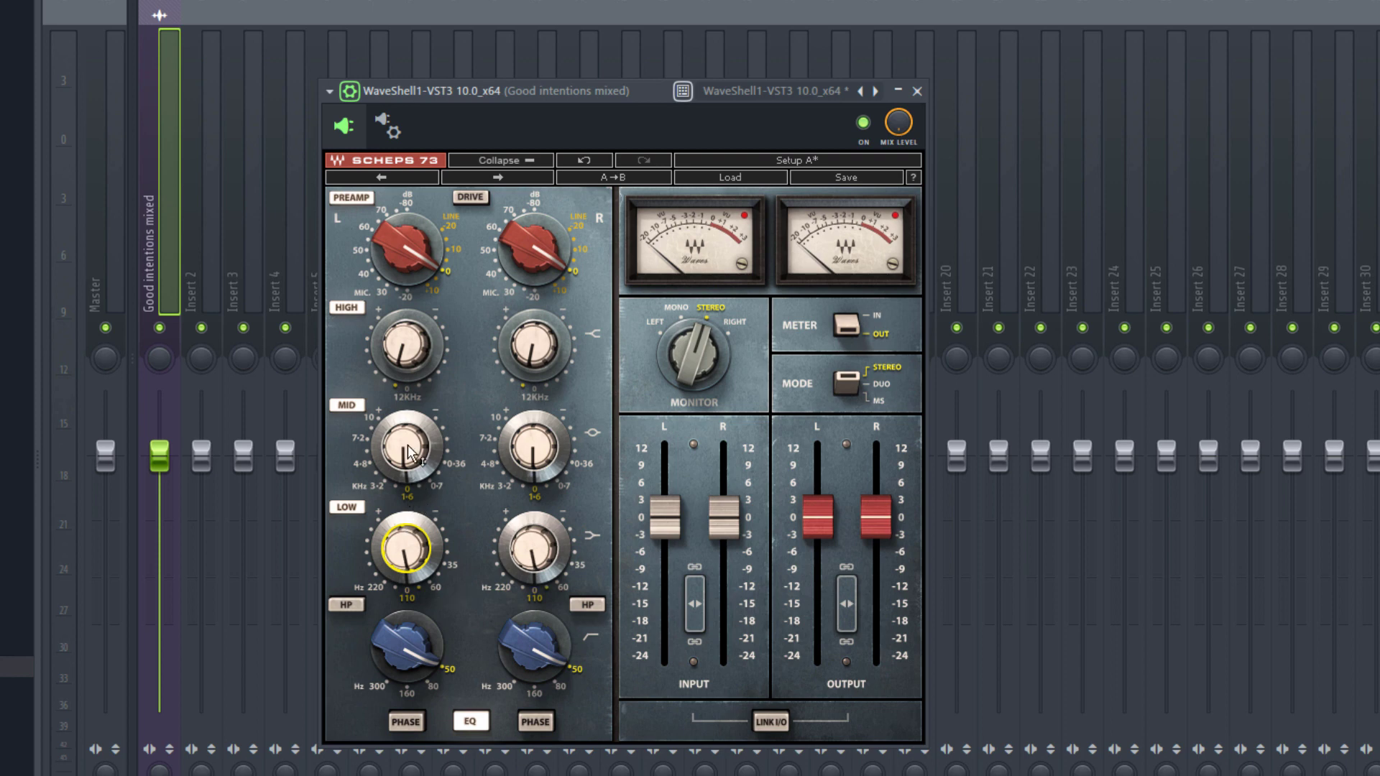
click(406, 345)
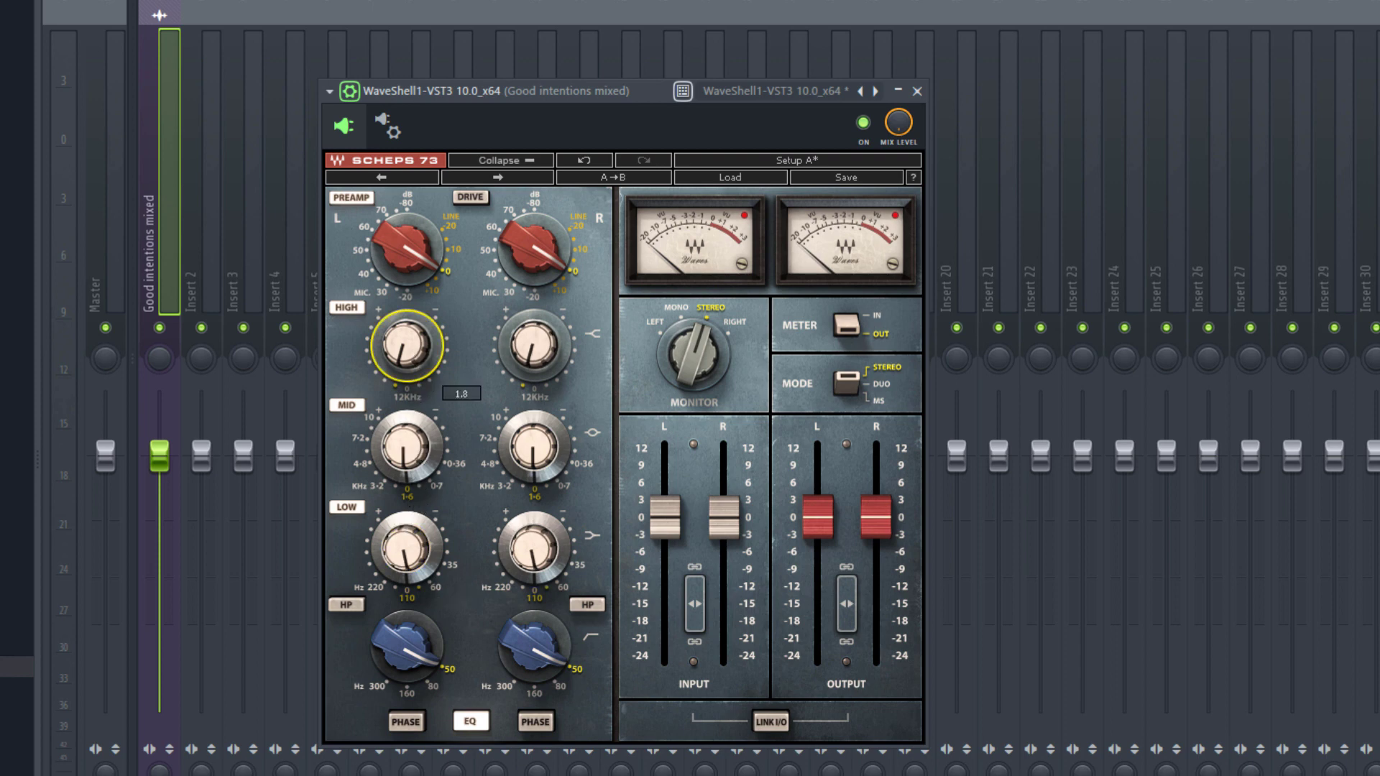
Step: Play the track and compare the EQ bypassed versus active, ending with it on
key(space)
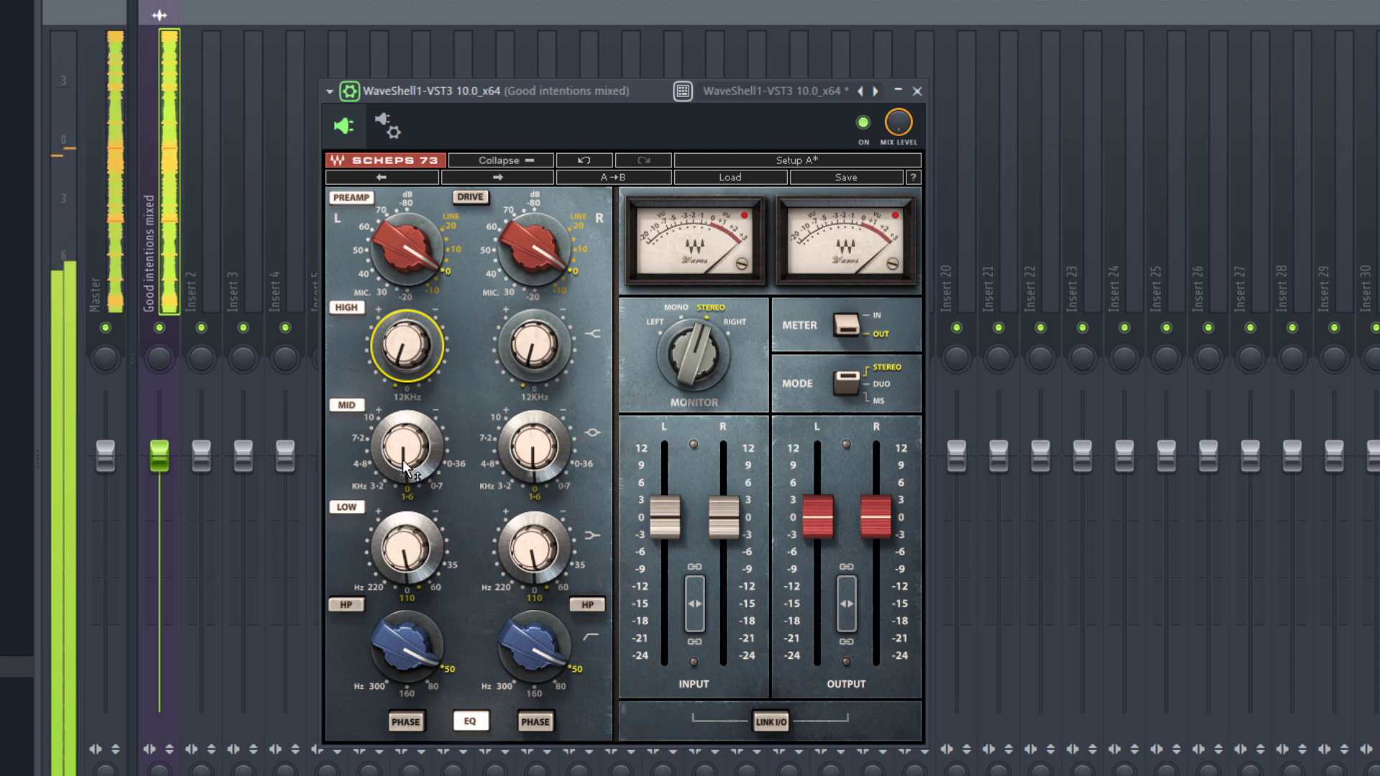
mouse_move(400, 470)
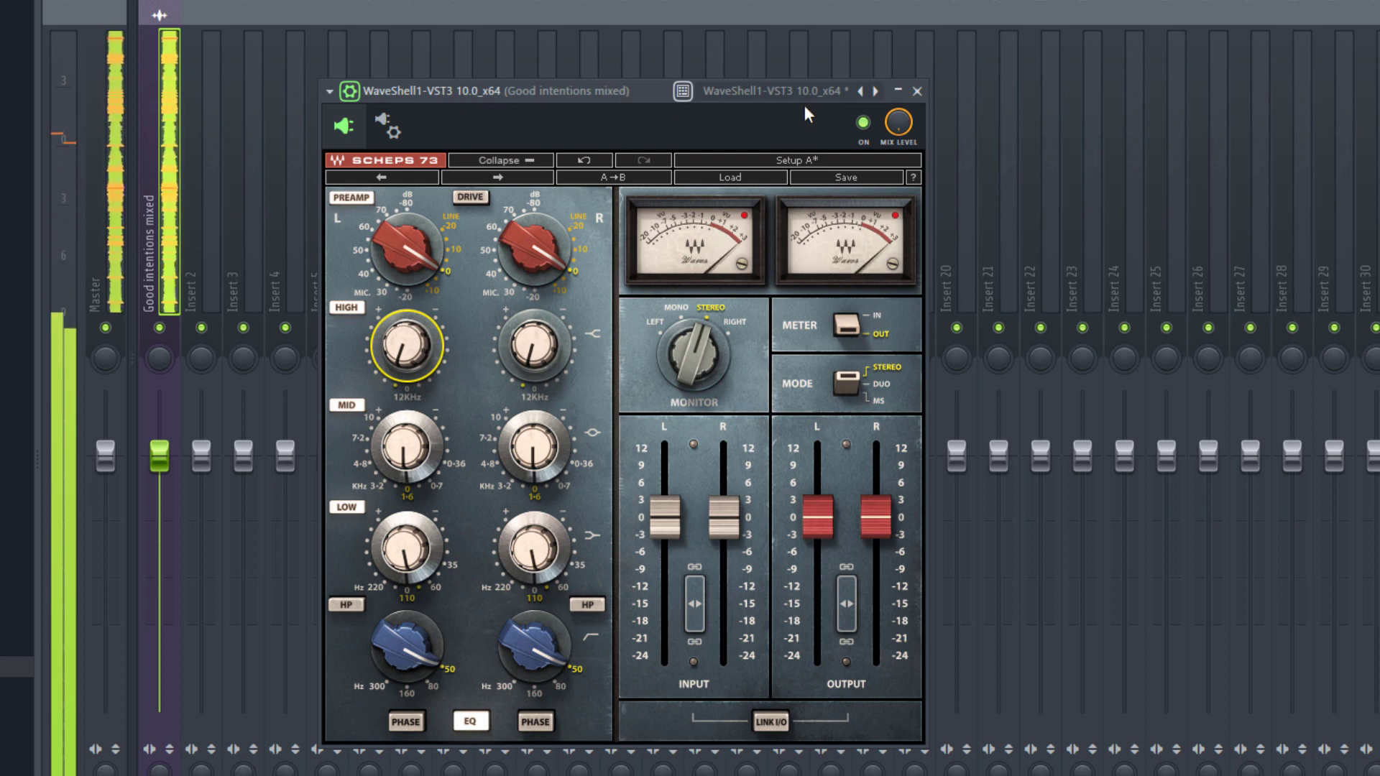
click(863, 130)
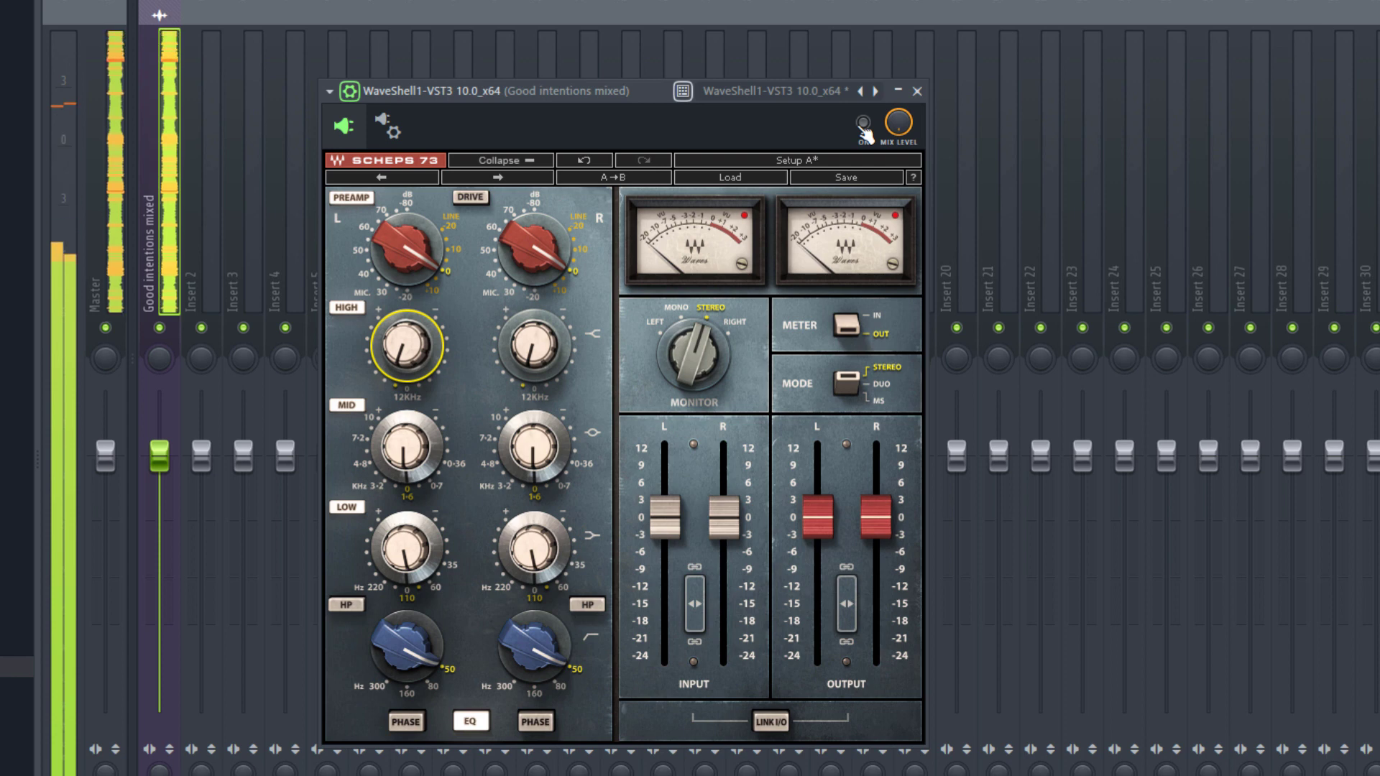
click(863, 124)
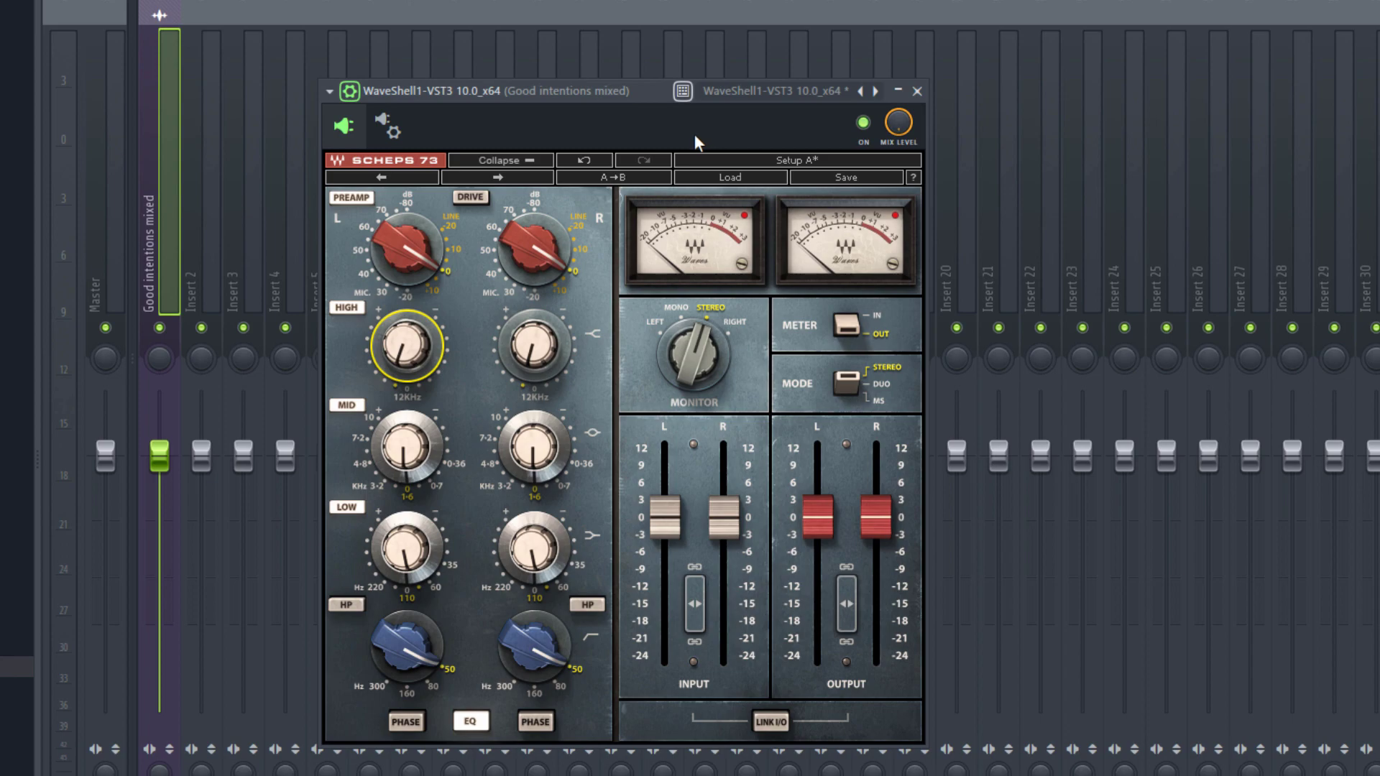
Step: Close Scheps 73 and load Fresh Air into the empty fifth mixer slot
click(917, 90)
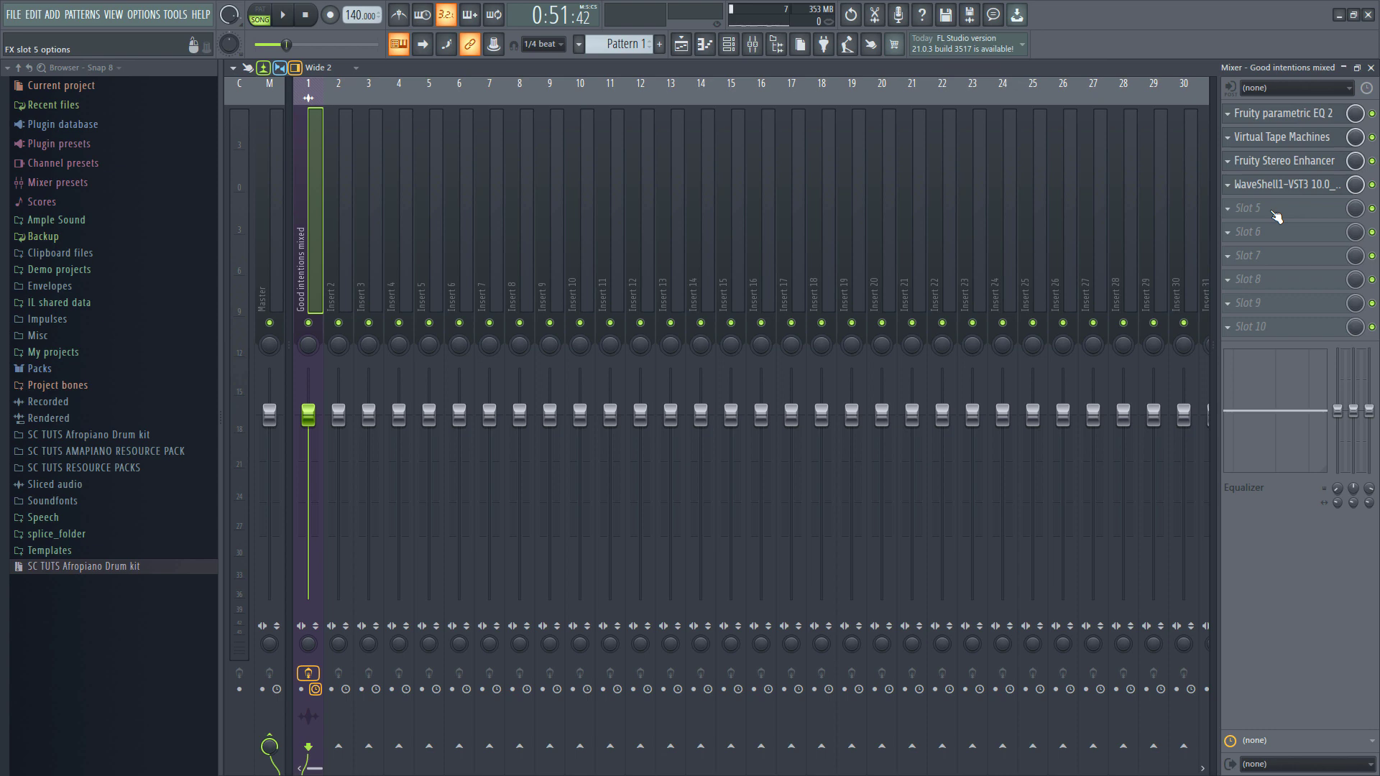
click(1273, 216)
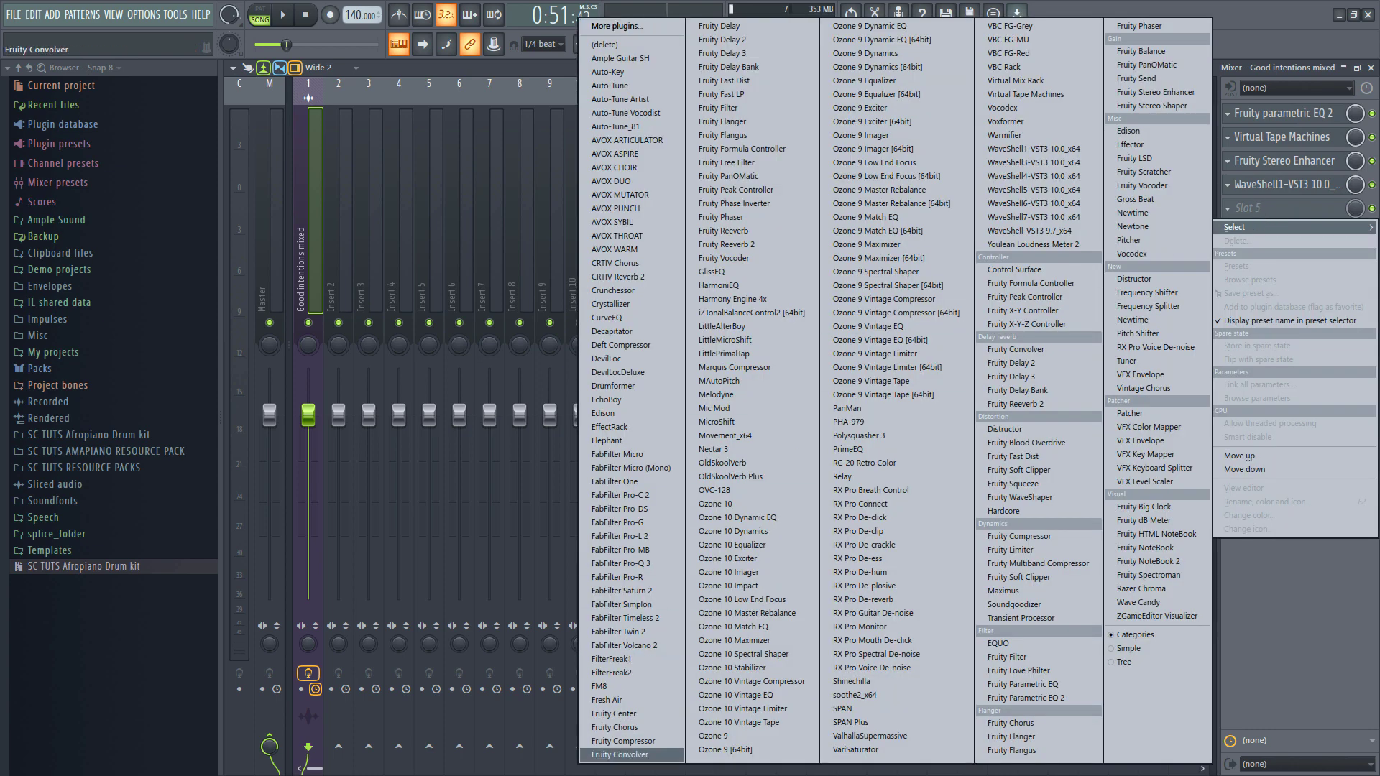
click(607, 700)
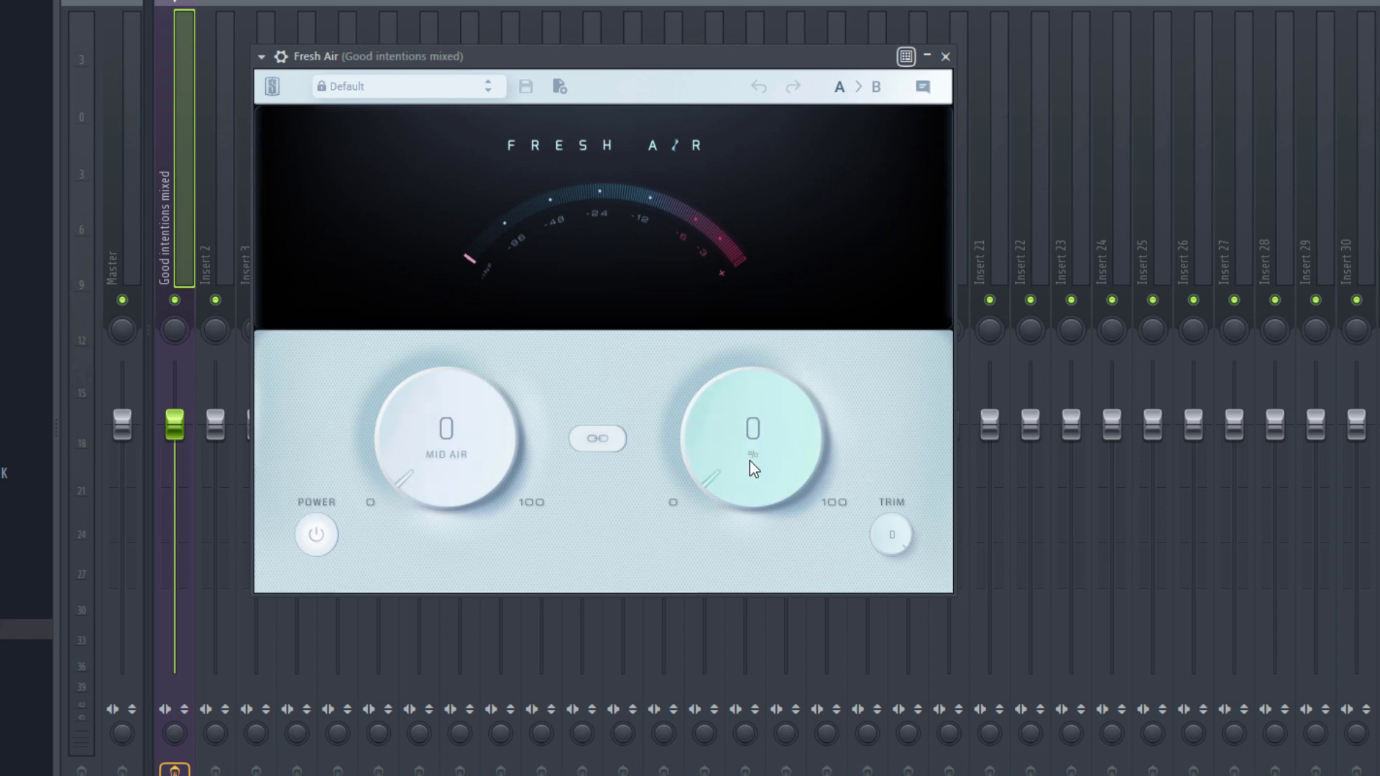
Step: Set Fresh Air's High Air to 10 and Mid Air to 2
drag(749, 459, 751, 428)
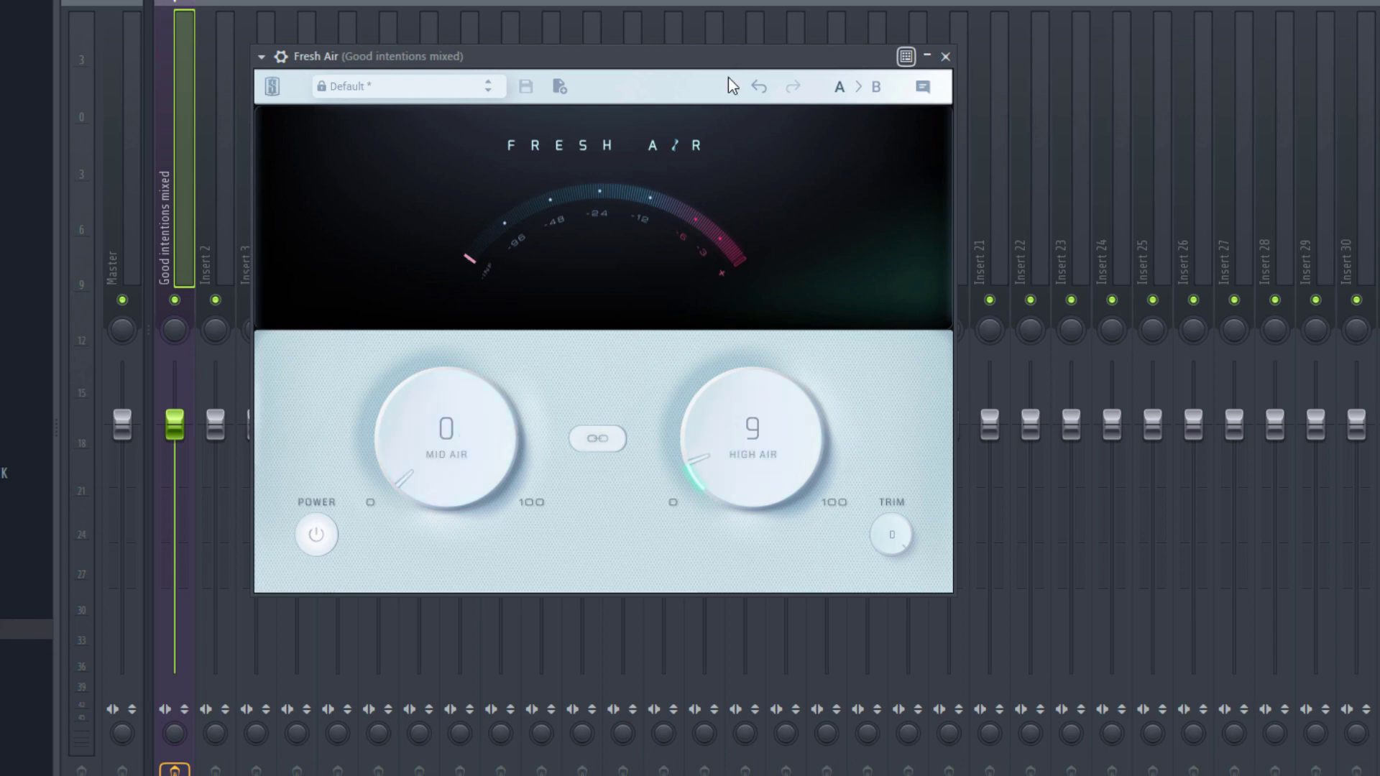
scroll(749, 390, up, 5)
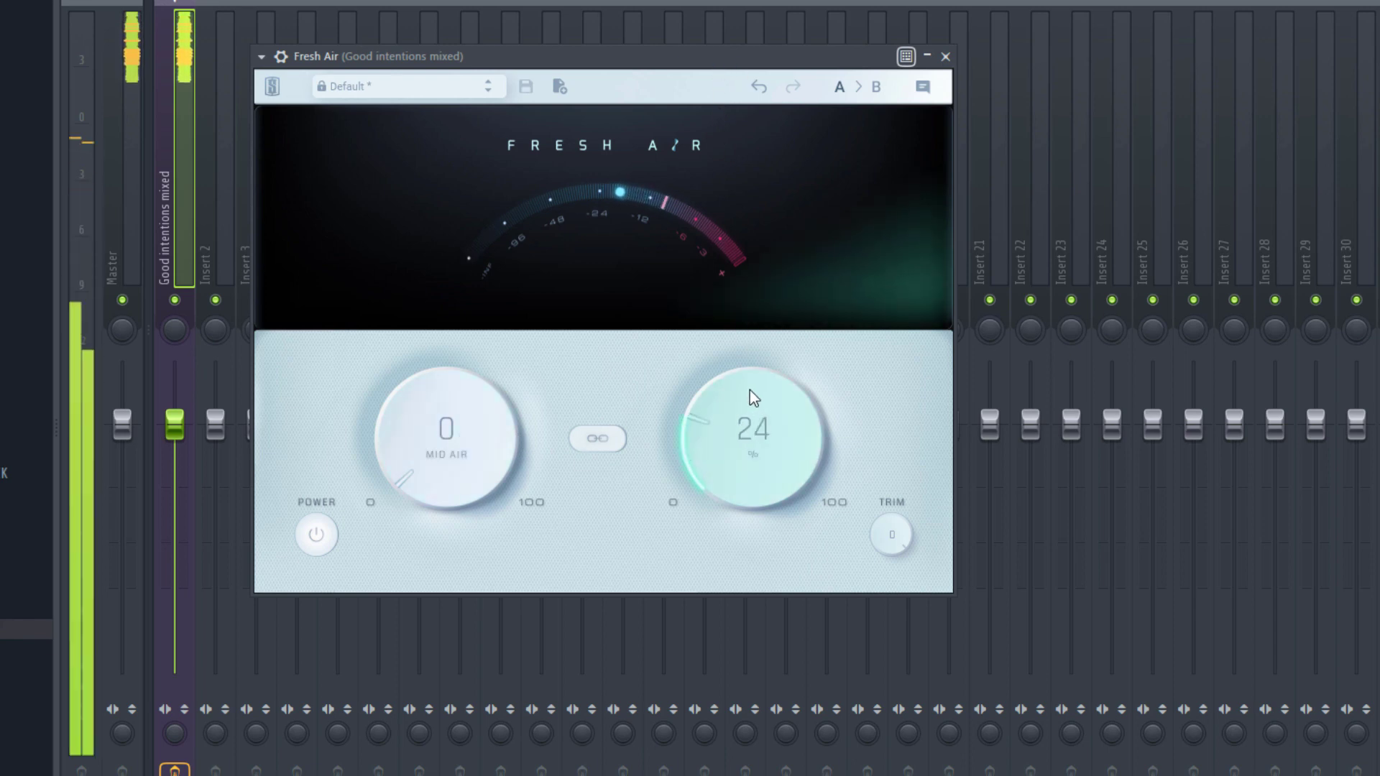
scroll(751, 426, down, 3)
scroll(750, 425, down, 2)
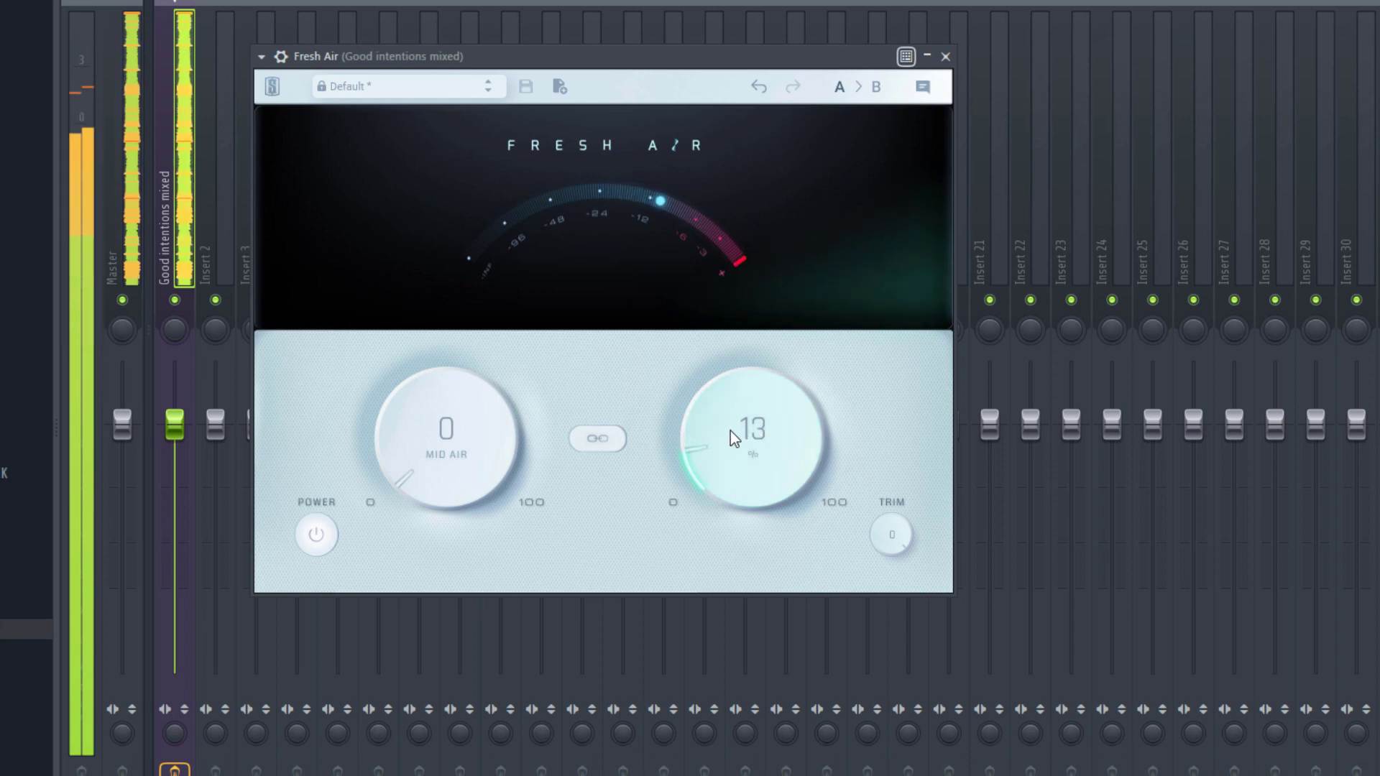
scroll(737, 447, down, 3)
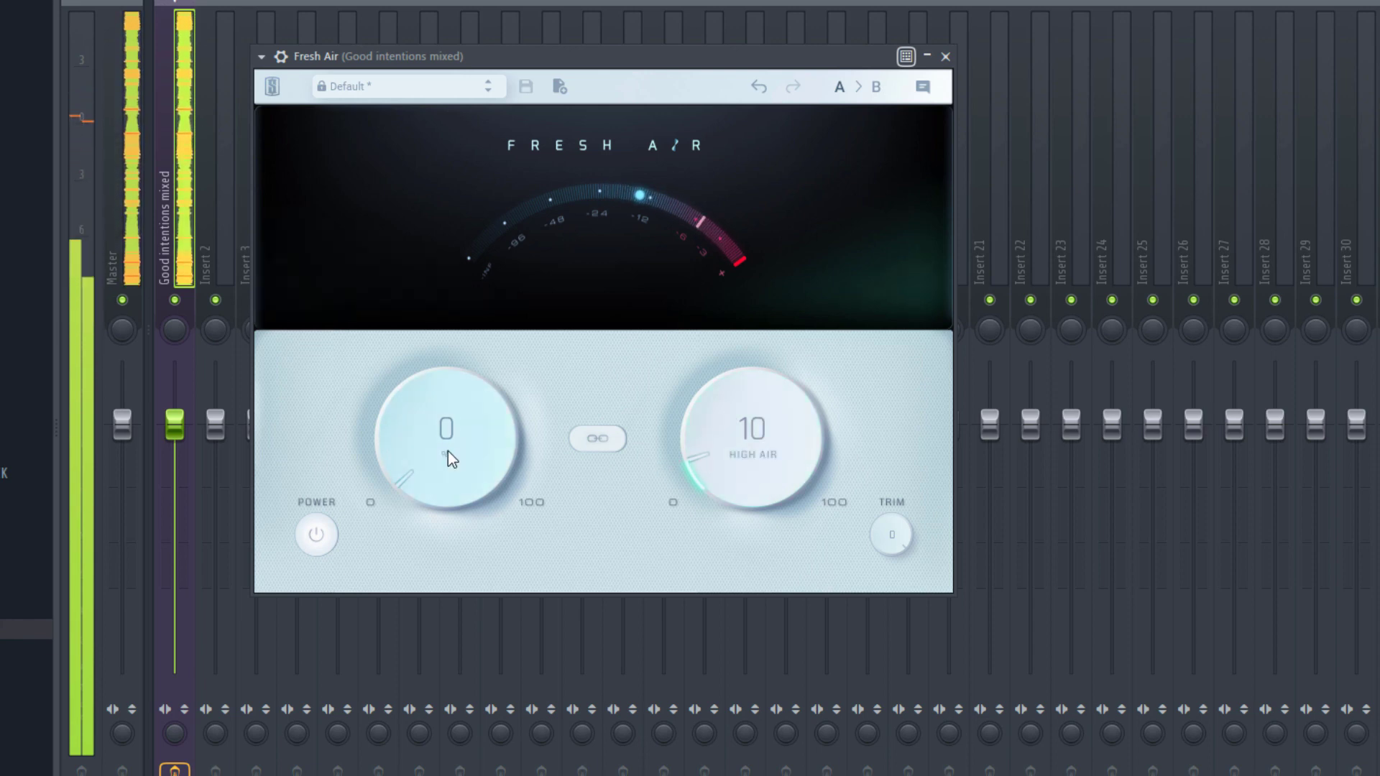
scroll(443, 445, up, 1)
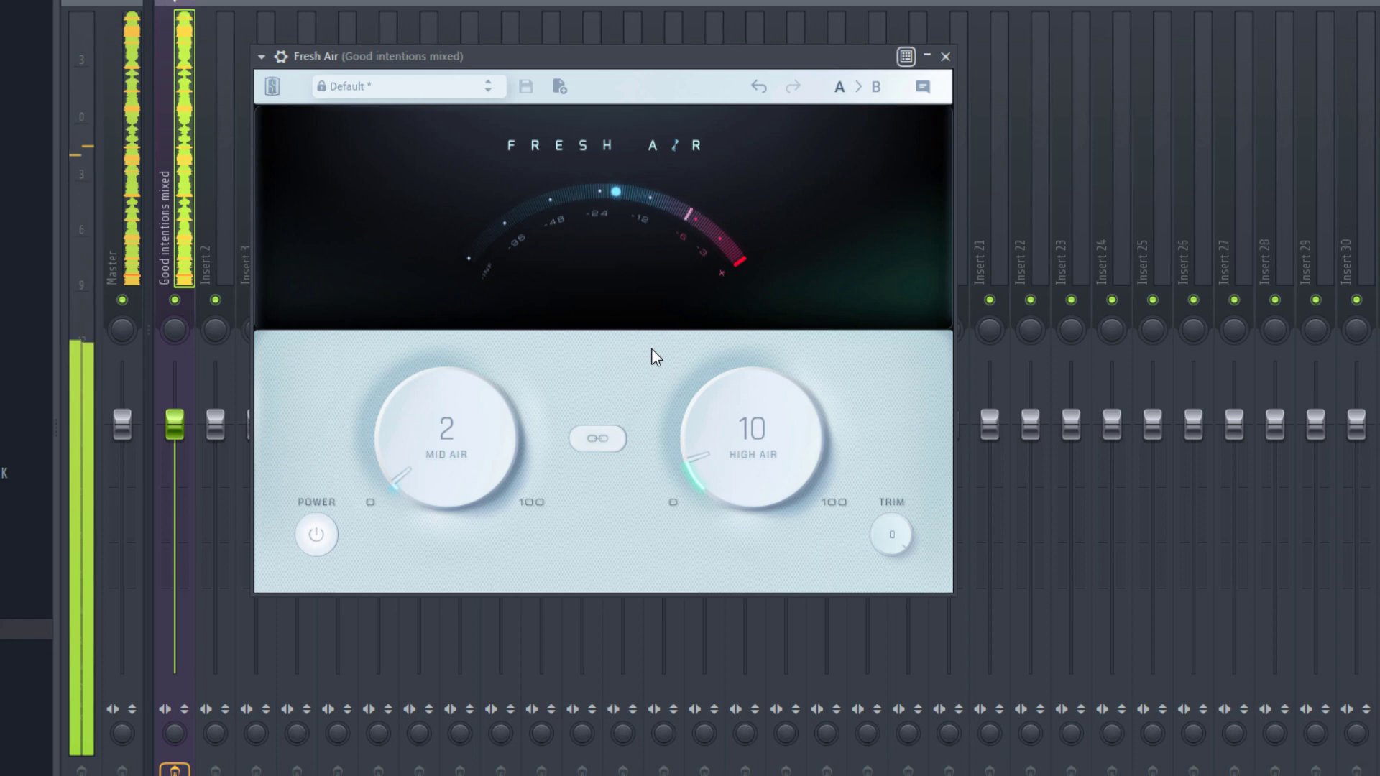
Step: Bypass Fresh Air to compare, re-enable it, and close its window
click(281, 57)
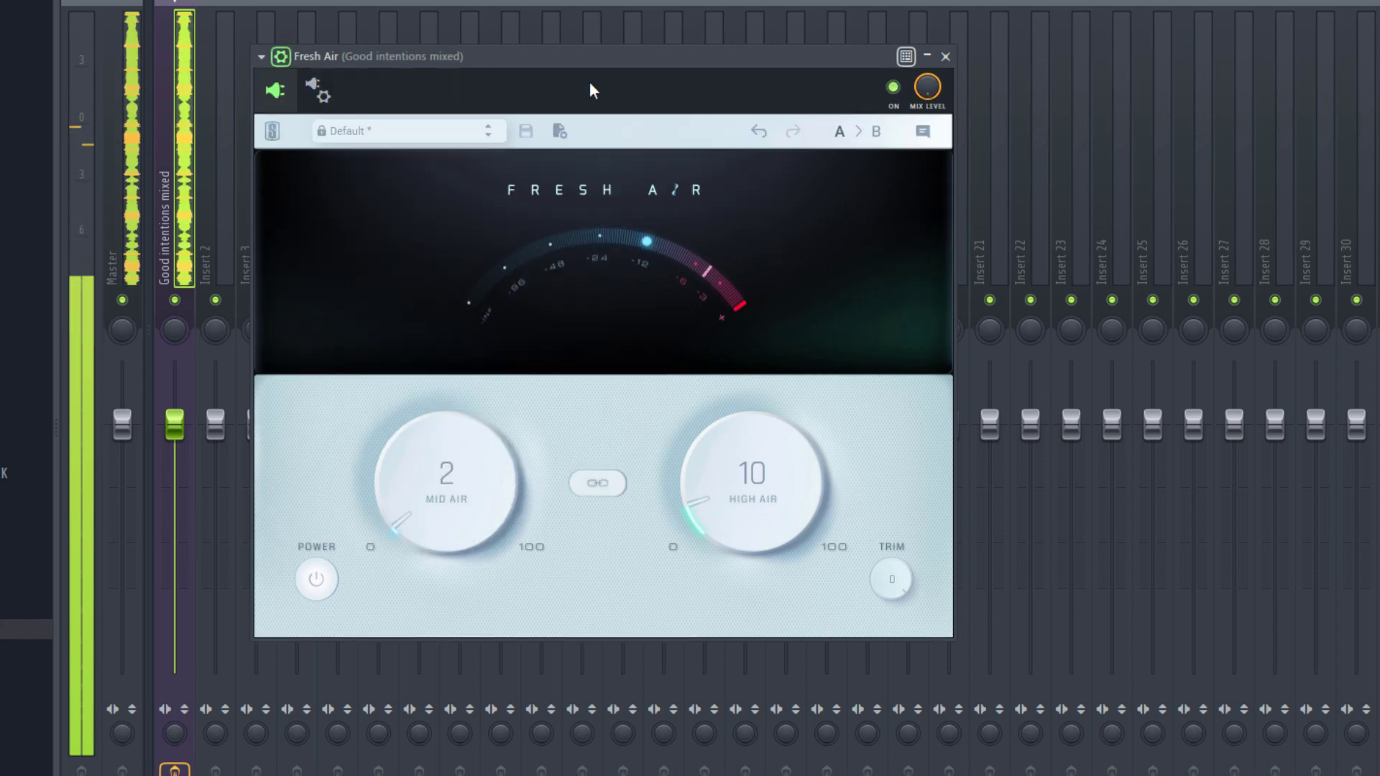
click(893, 87)
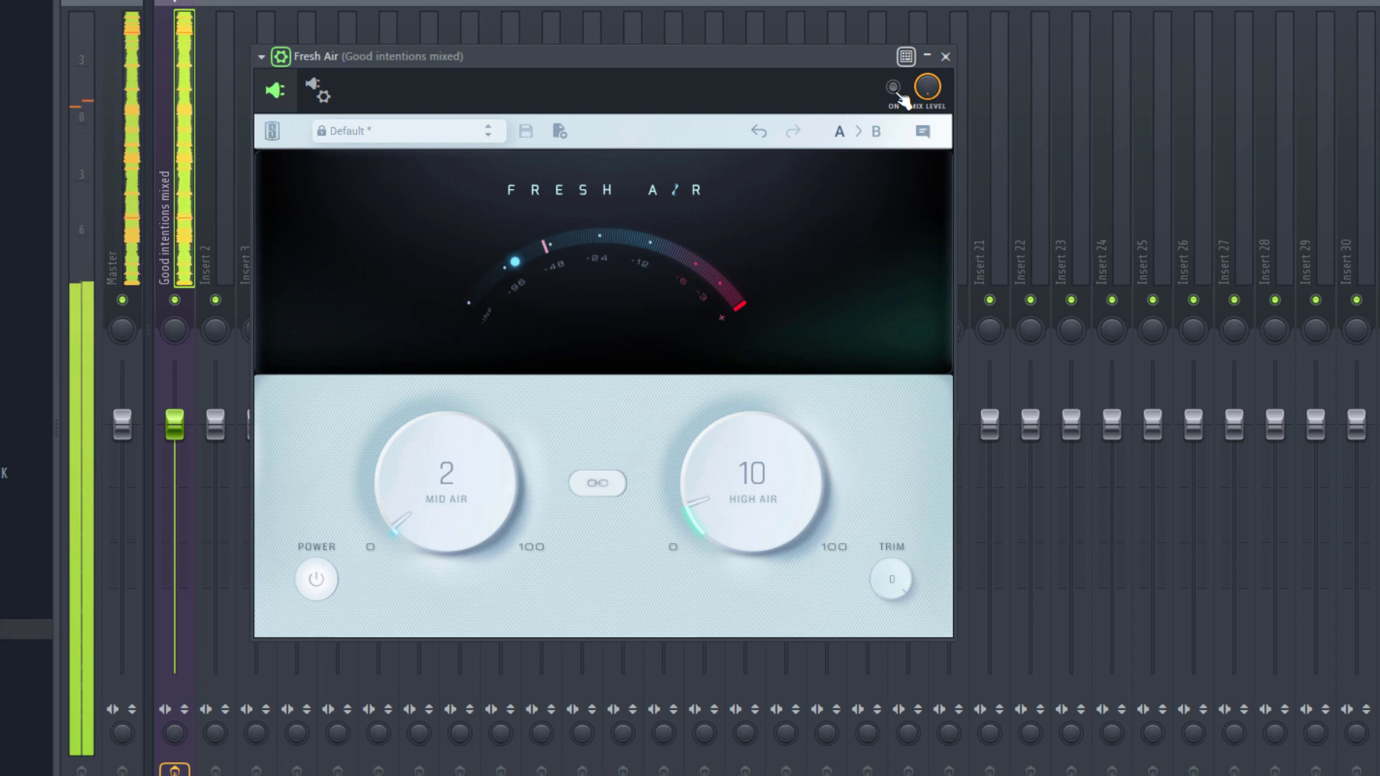
click(896, 92)
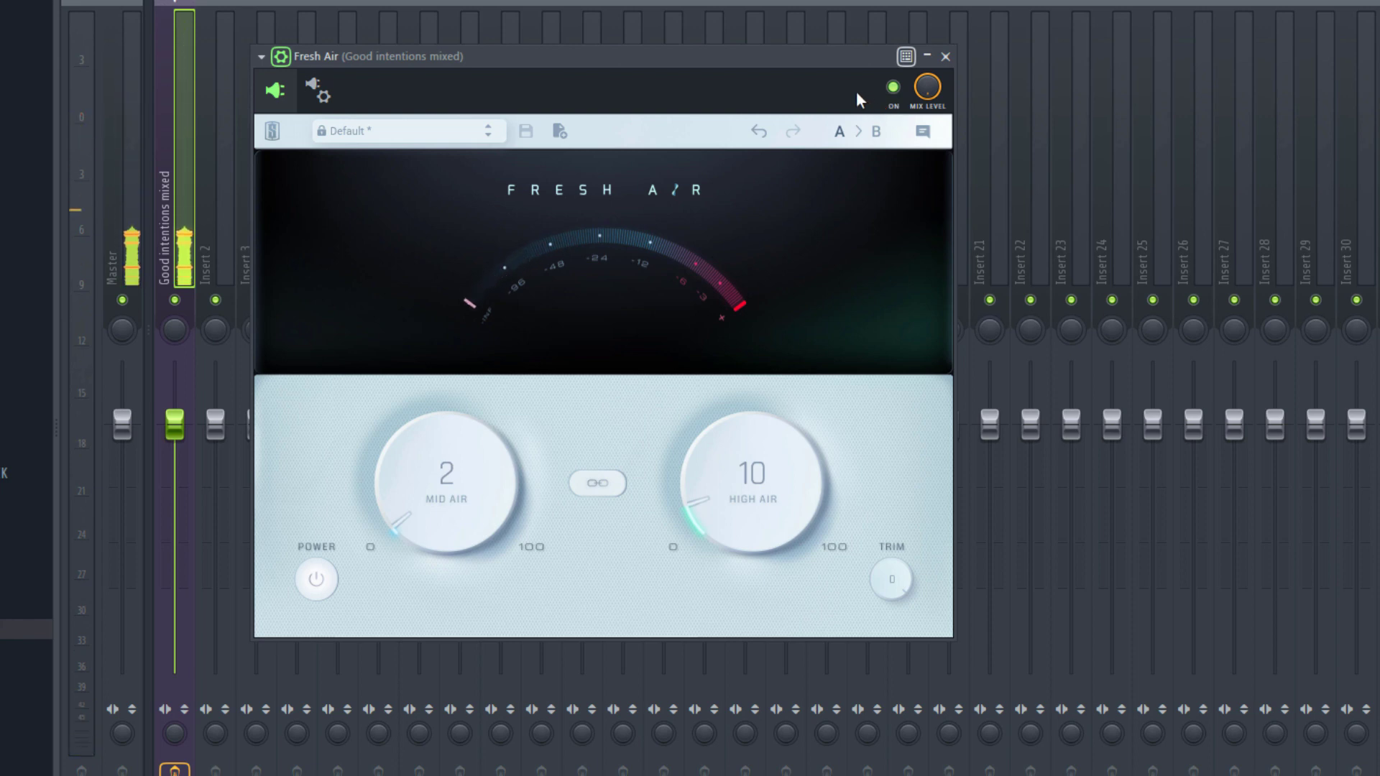
click(943, 55)
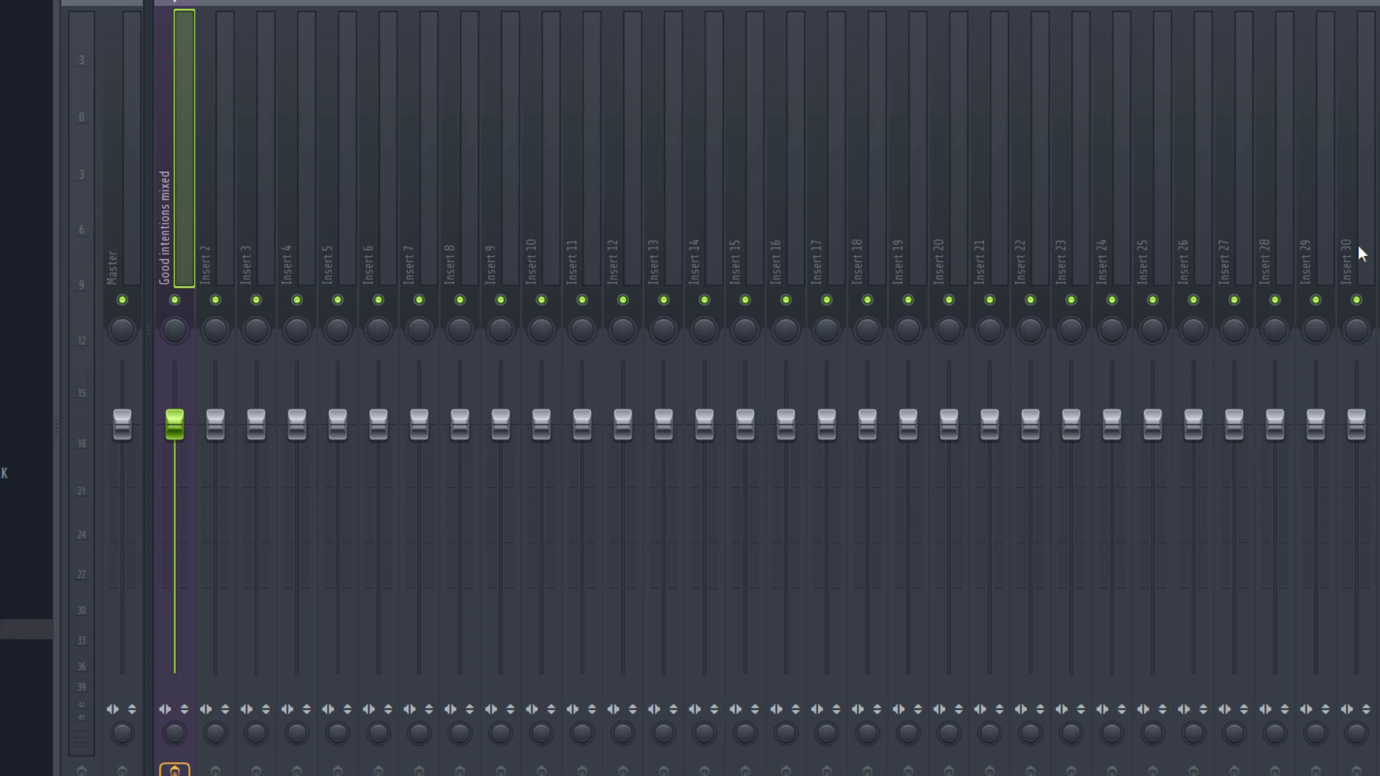
Step: Load Youlean Loudness Meter 2 into the next mixer slot and centre its window
click(1379, 268)
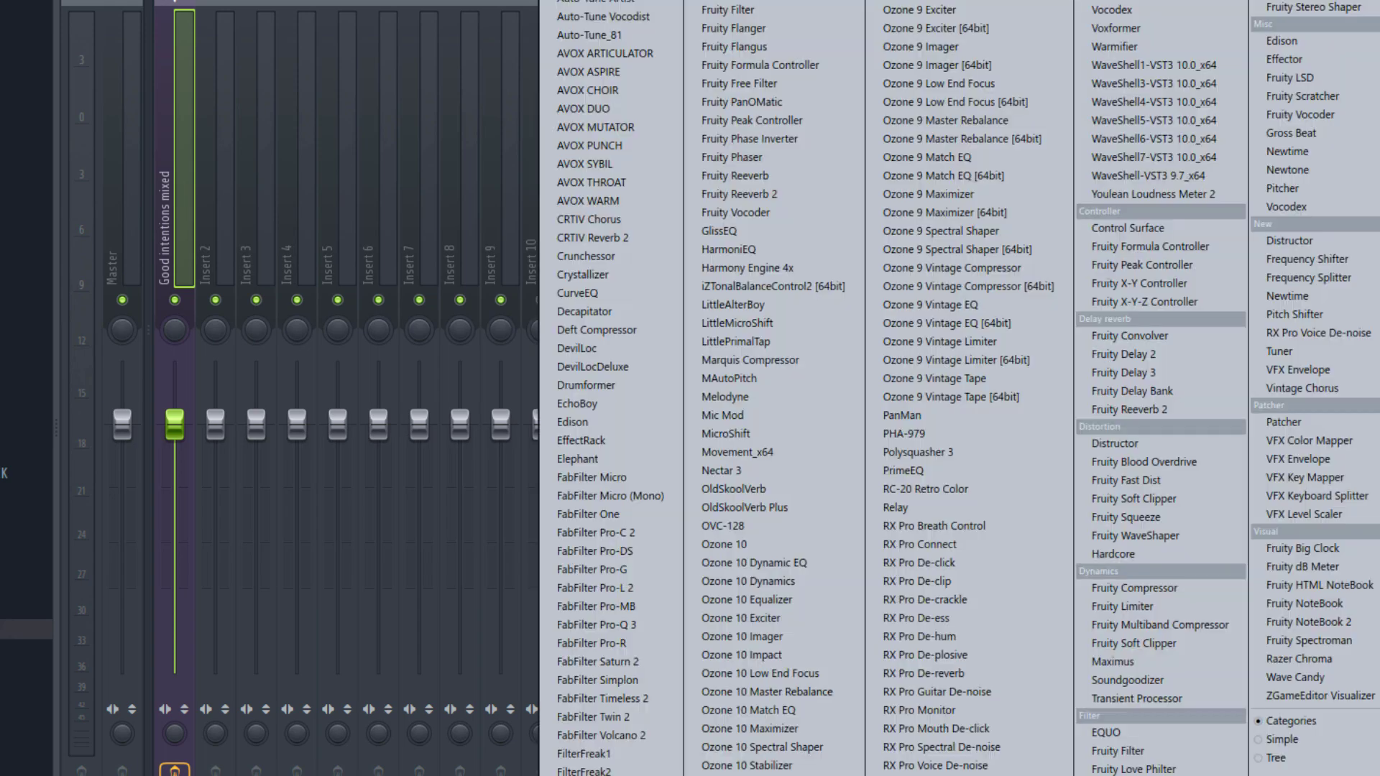
click(1164, 195)
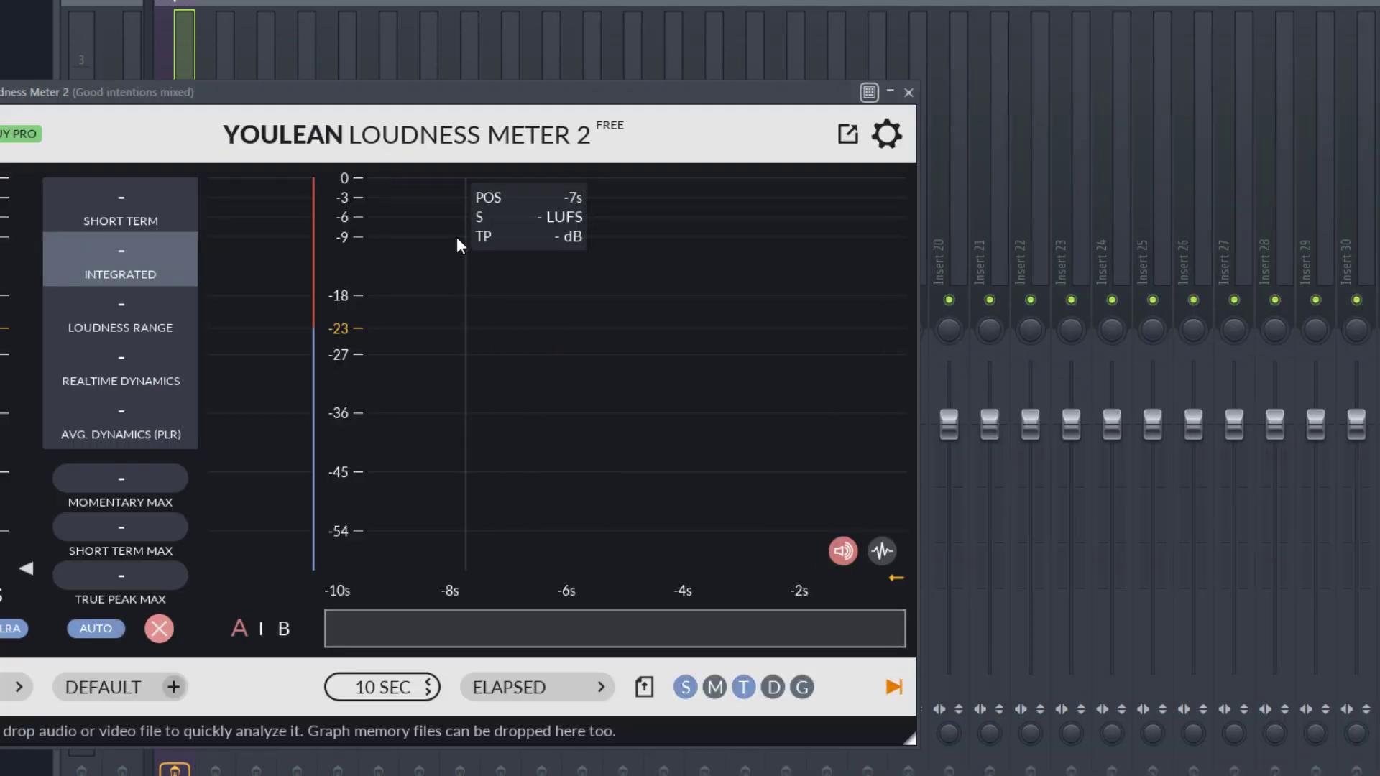
drag(309, 100, 650, 109)
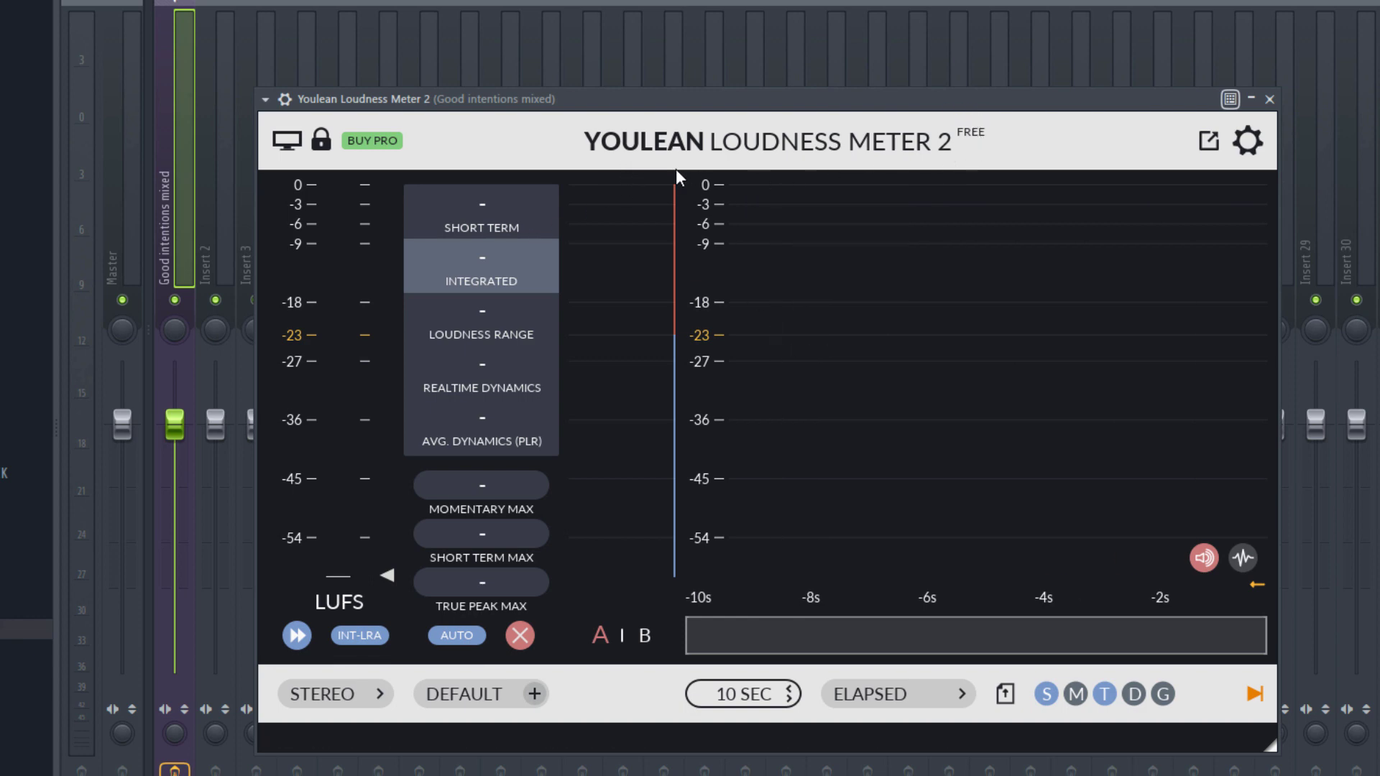
drag(614, 111, 577, 99)
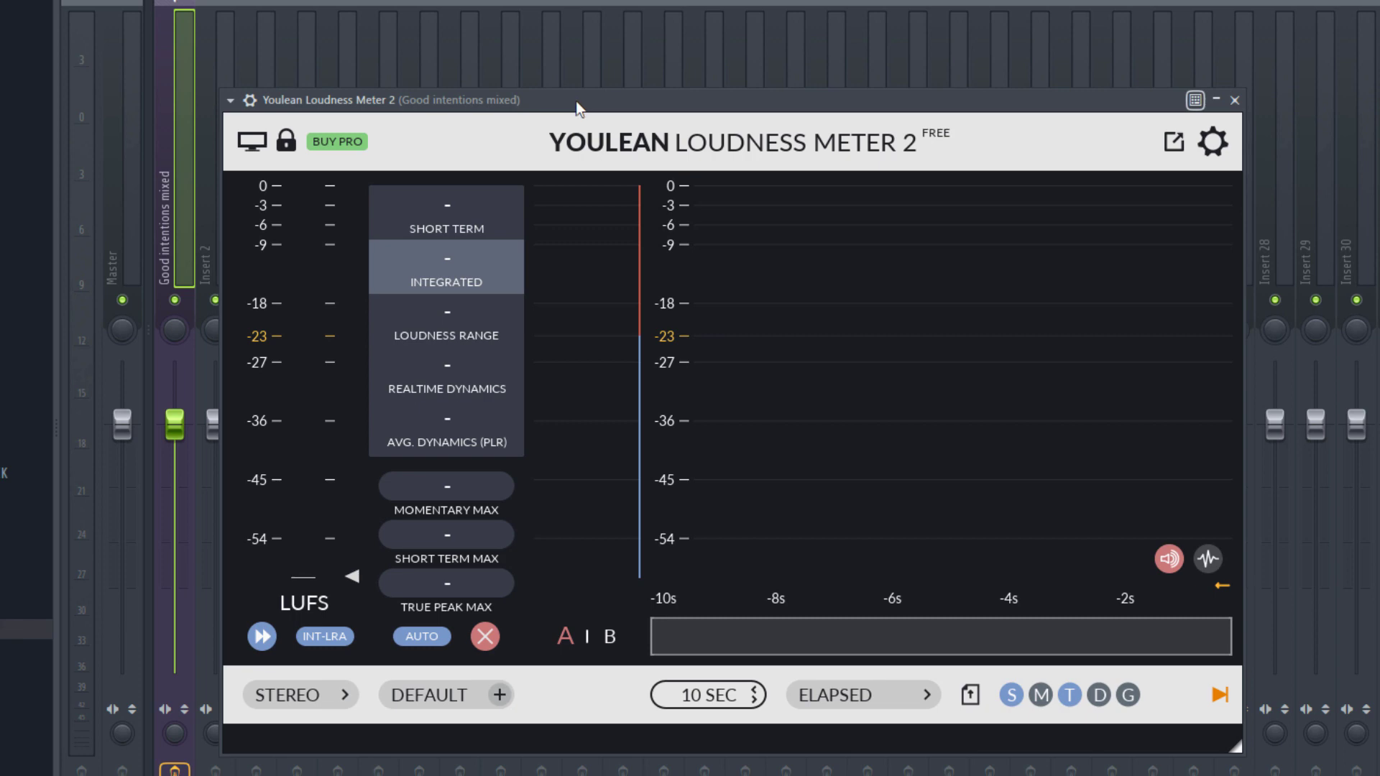
Step: Play the mix, reset the meter, and read about -13.3 LUFS integrated
key(space)
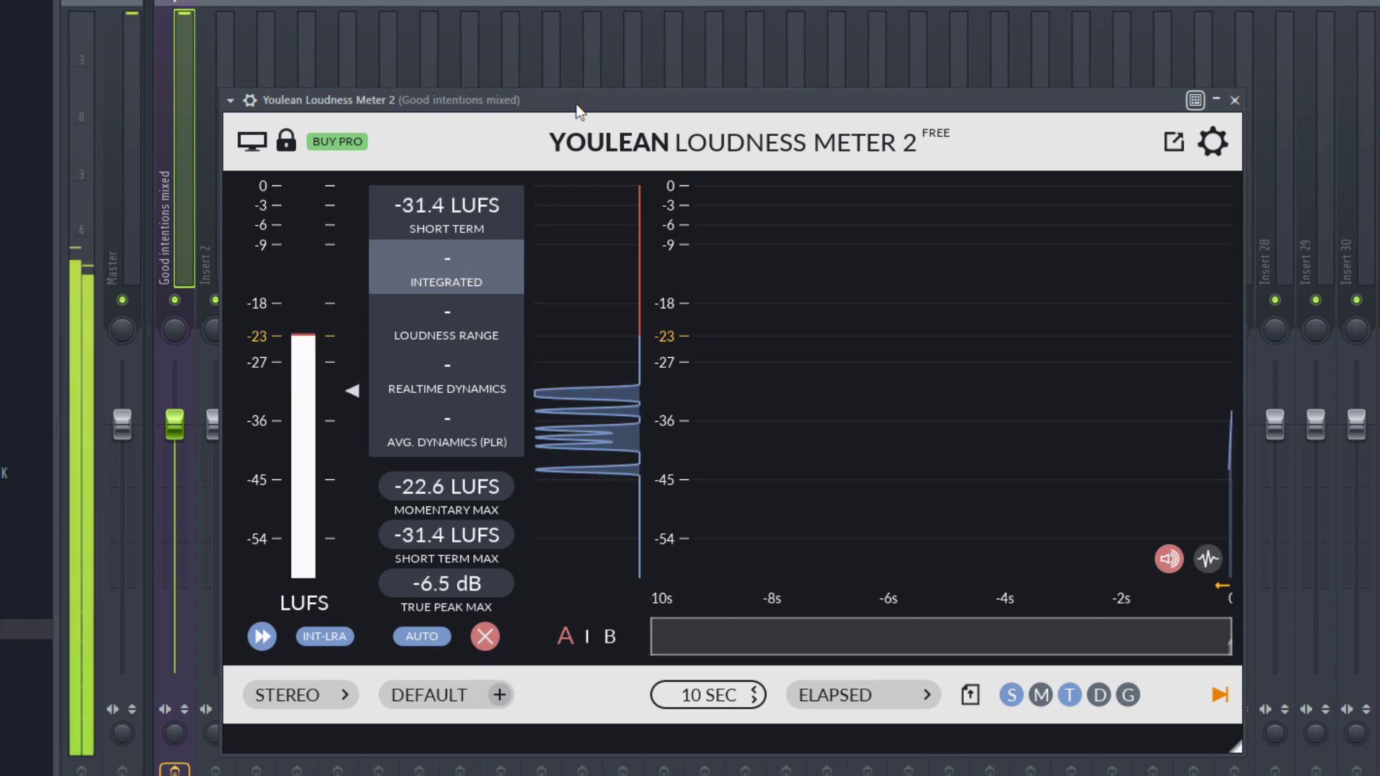
click(482, 647)
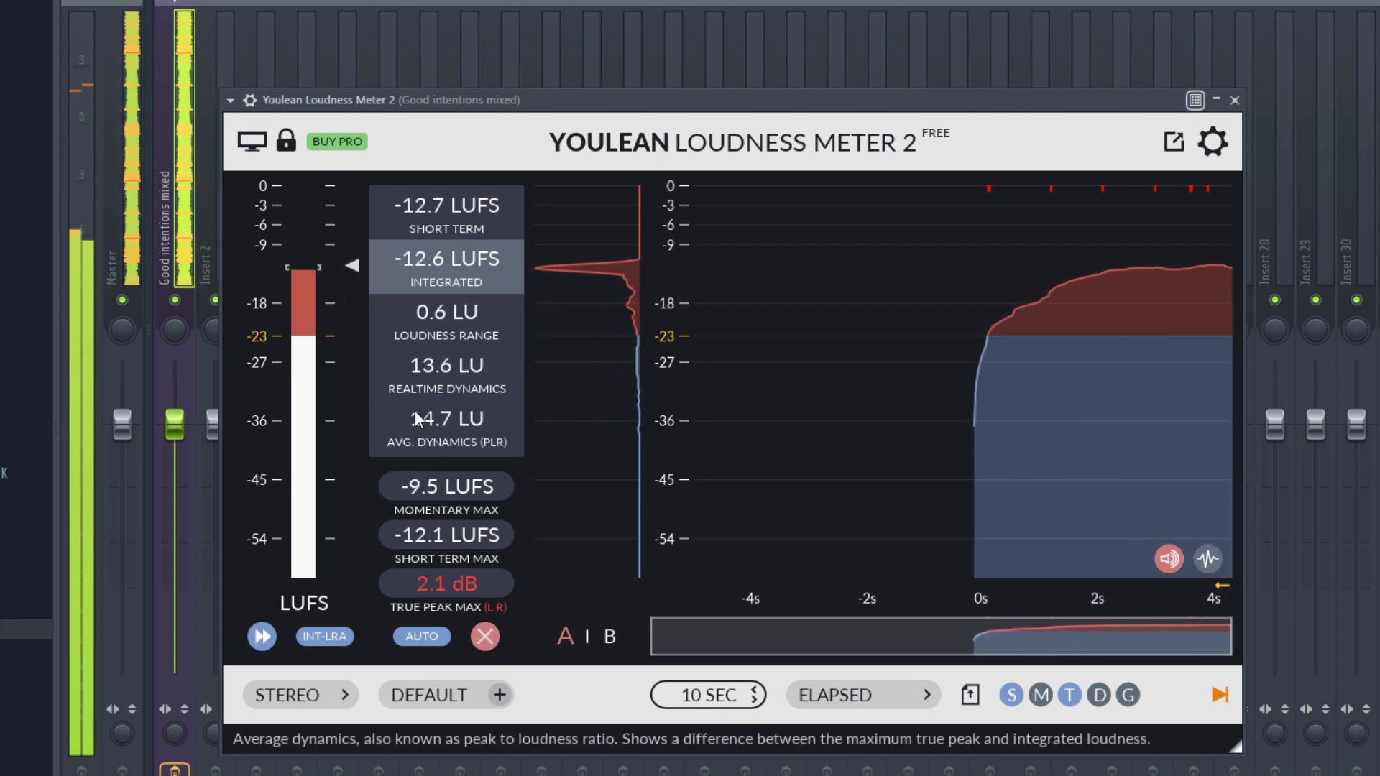
click(485, 636)
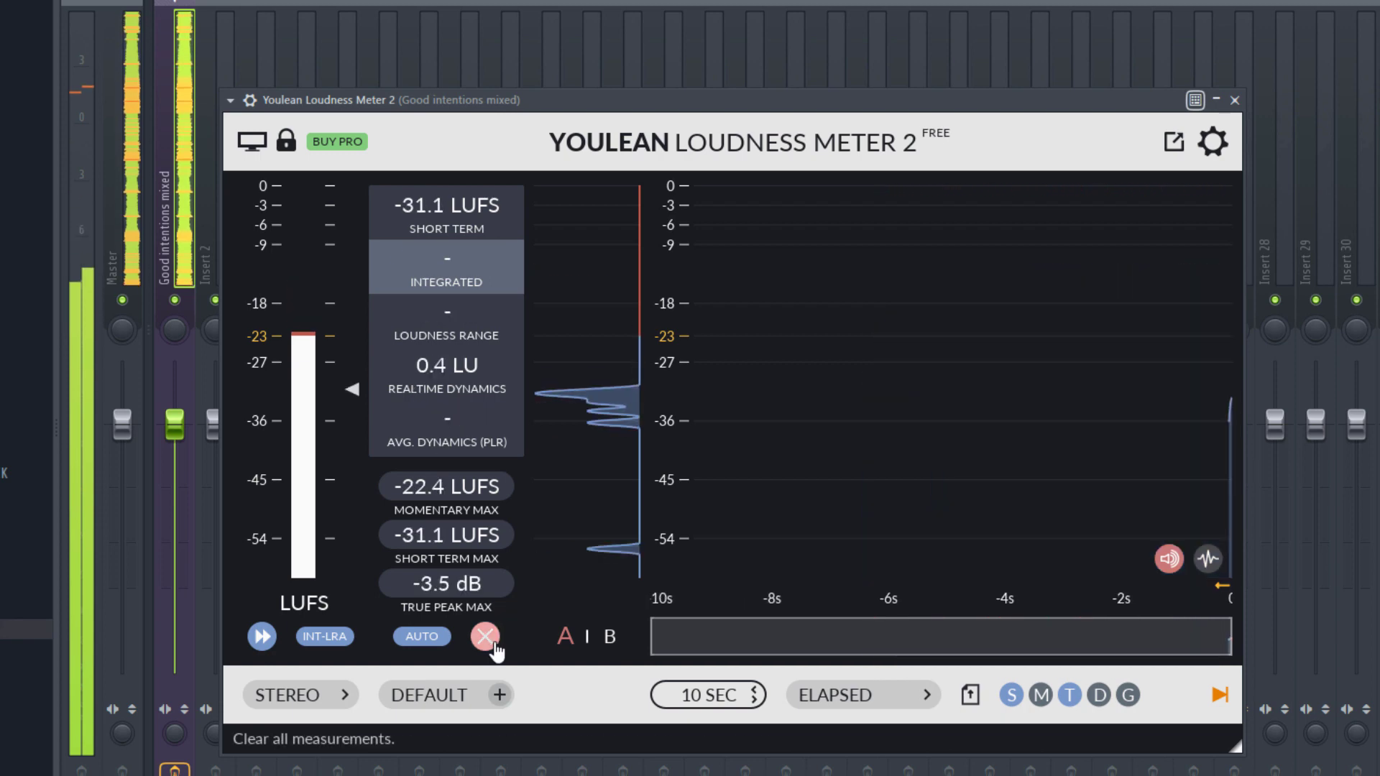
key(space)
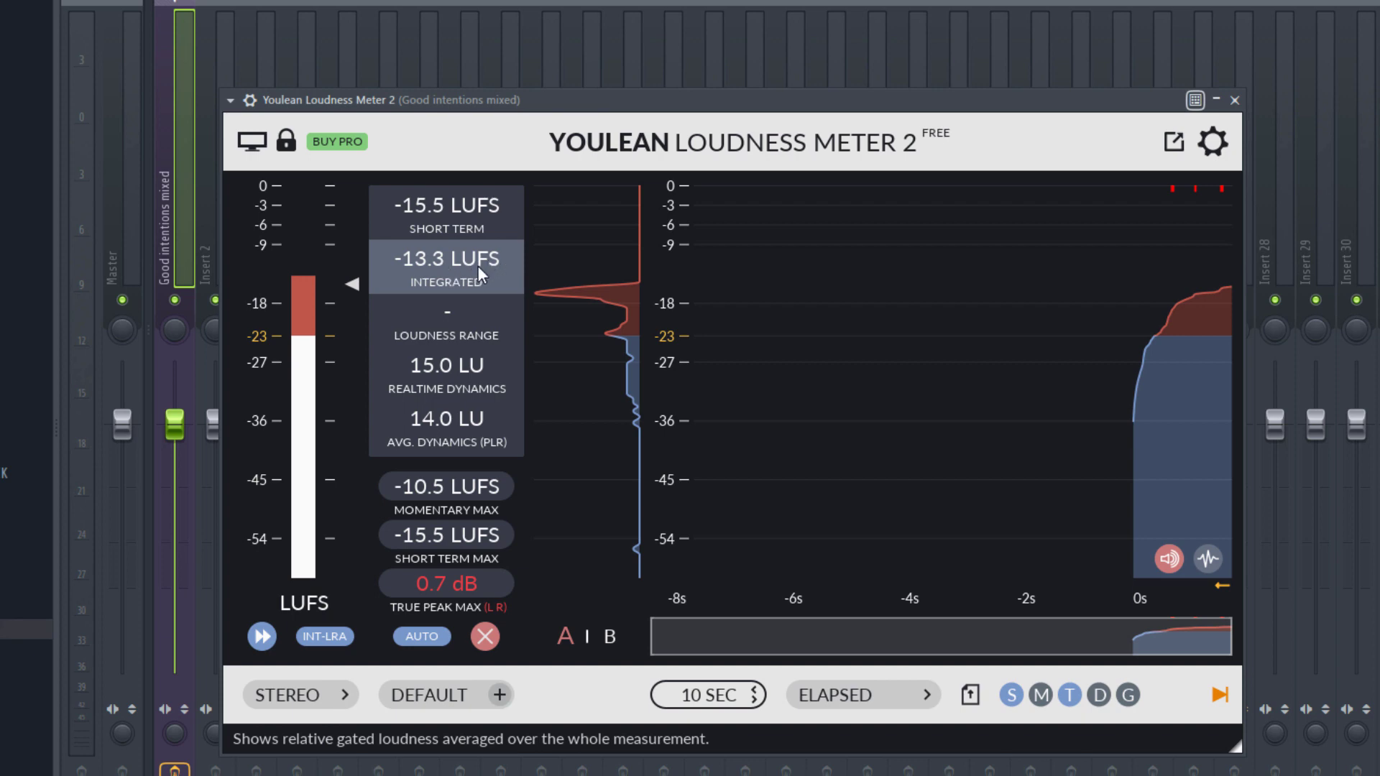
Step: Close Youlean and load Ozone 10 Maximizer into empty slot 6
click(1234, 101)
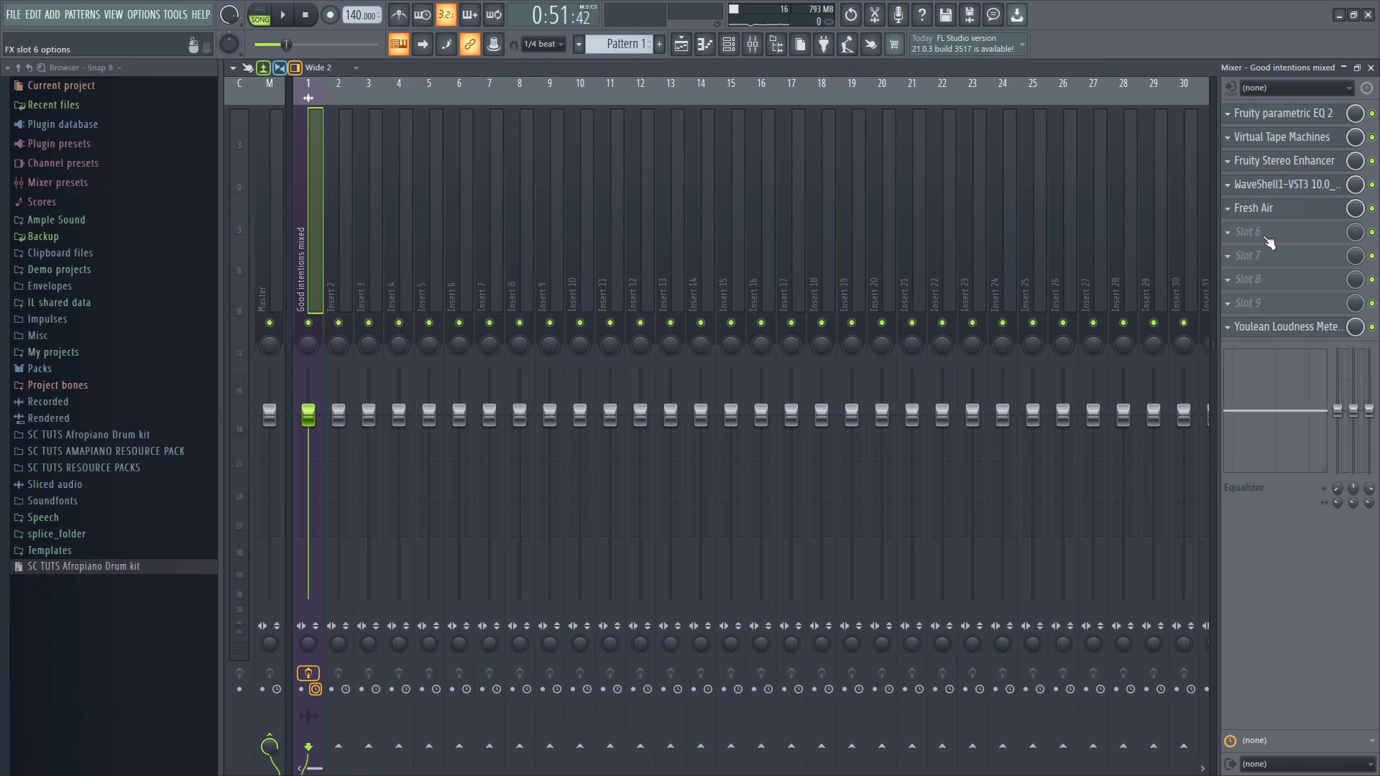
click(1269, 242)
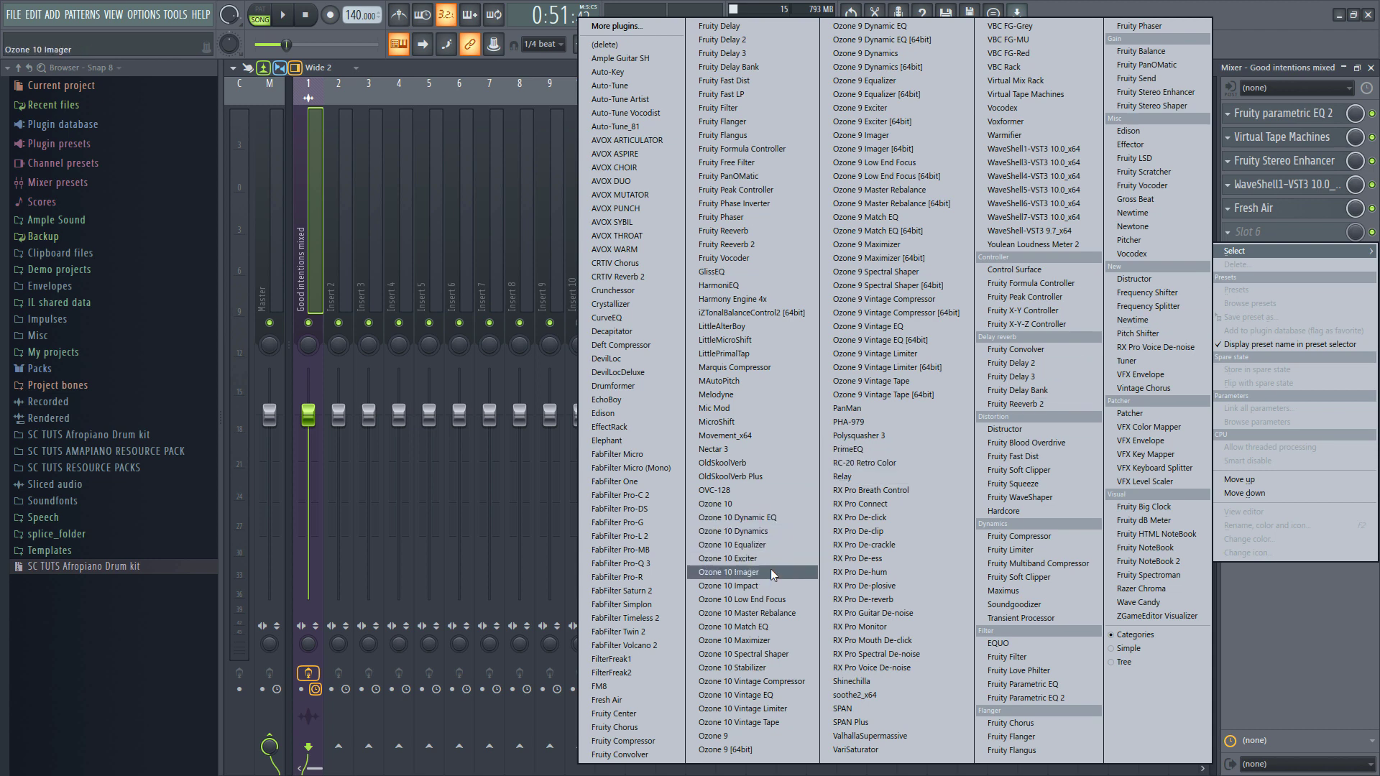
click(767, 640)
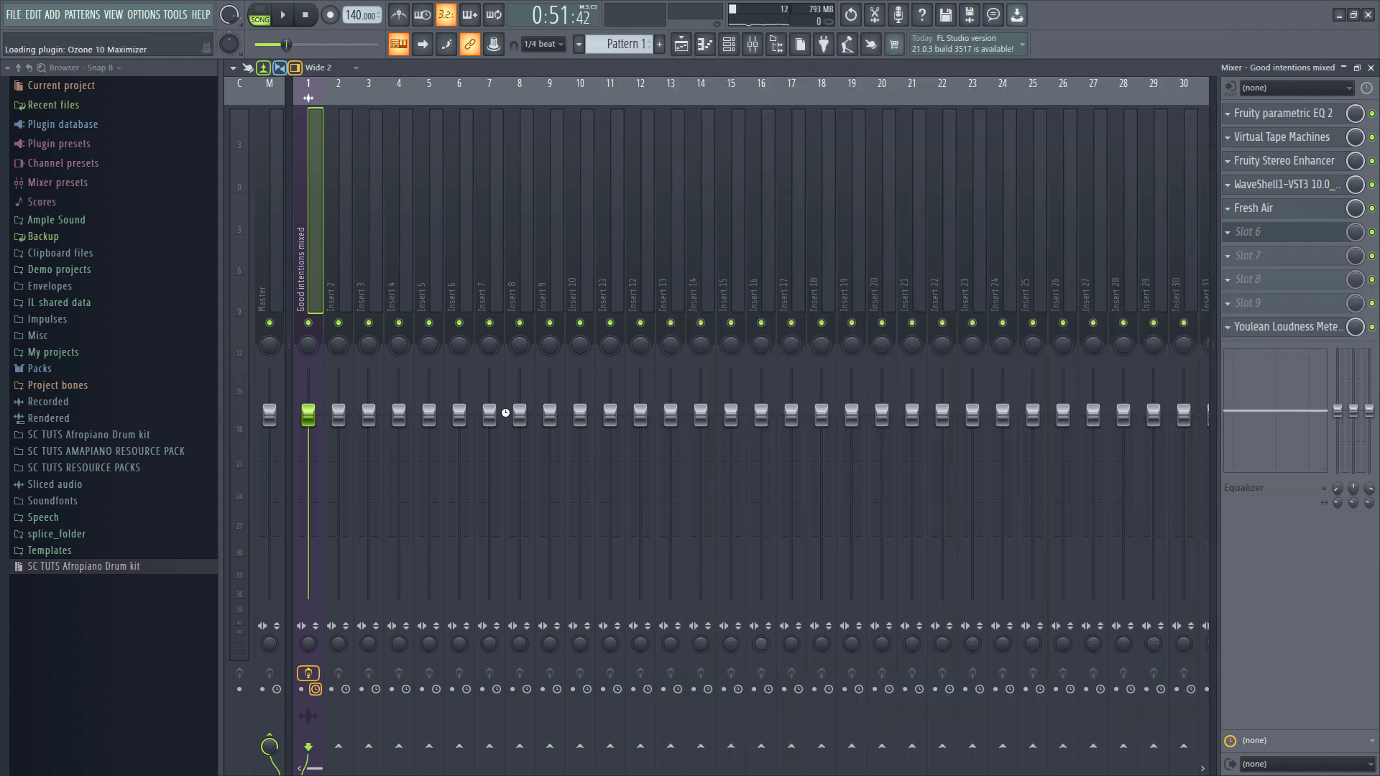
drag(451, 94, 790, 155)
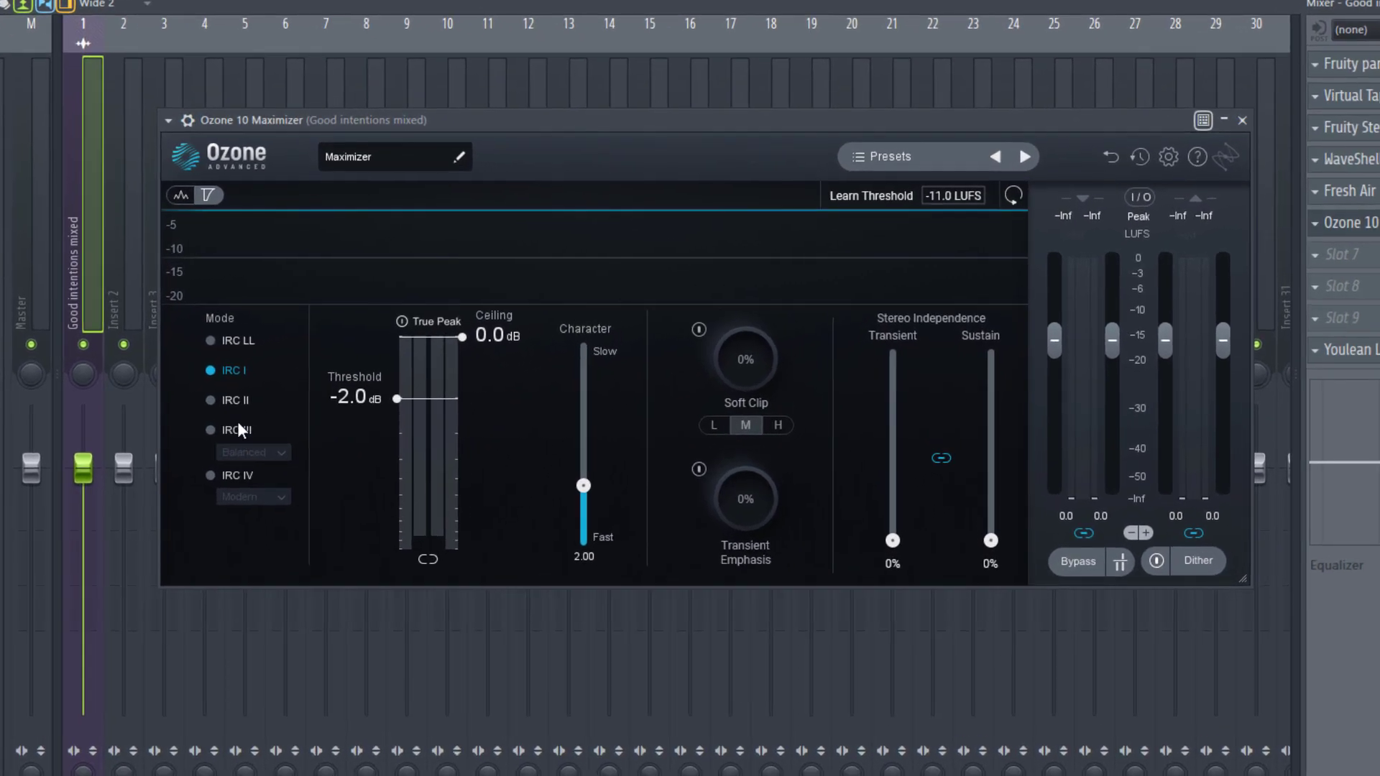
Step: Set the Maximizer to IRC III Balanced after trying Crisp and Clipping, with Character 1.00
click(237, 430)
click(286, 454)
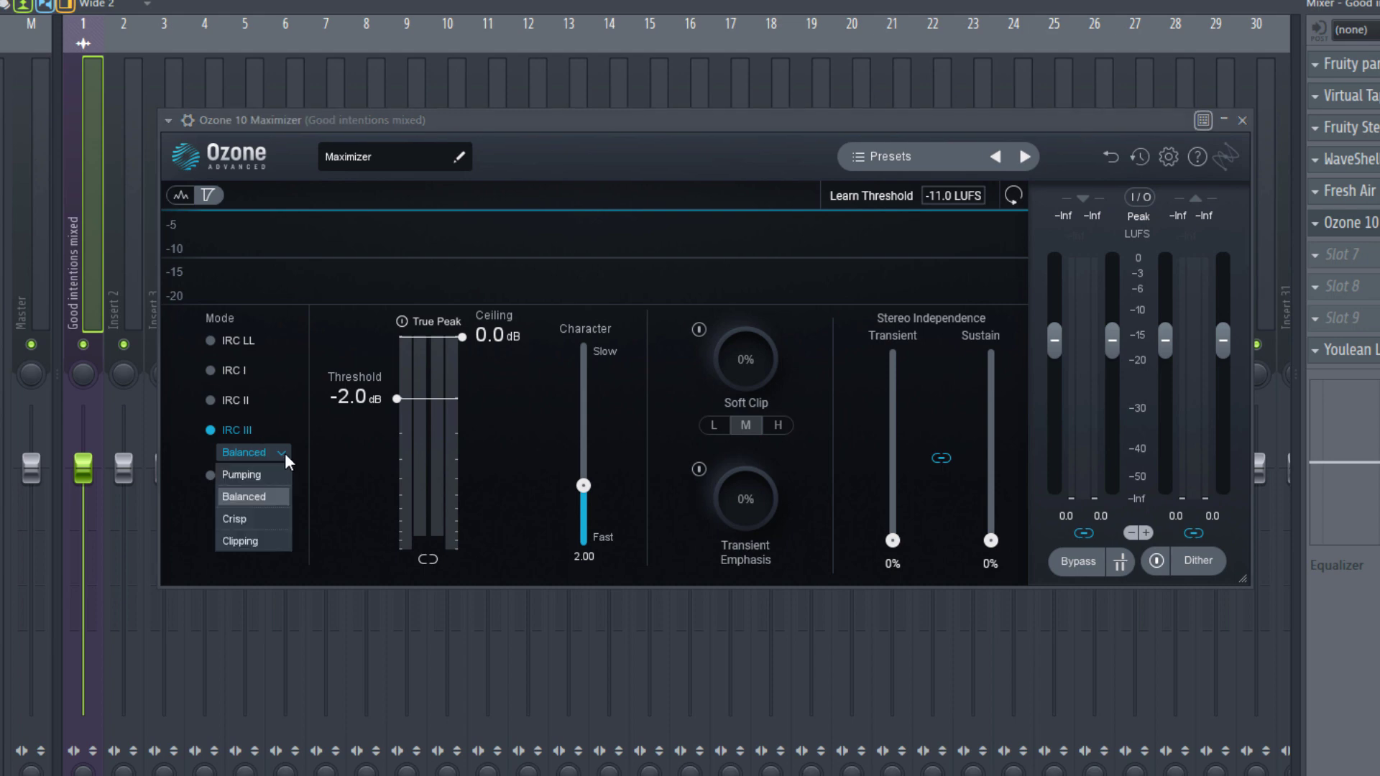
click(269, 518)
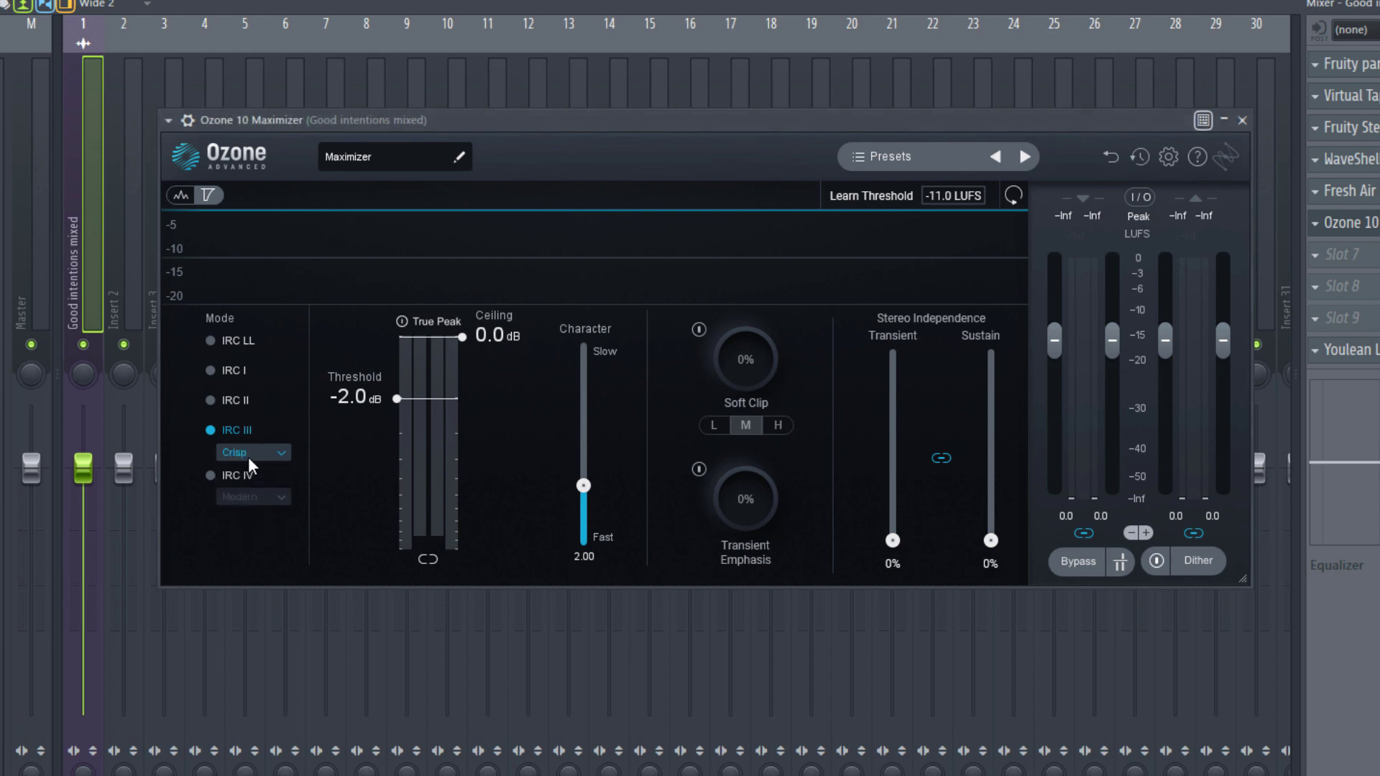
click(249, 456)
click(258, 543)
click(252, 452)
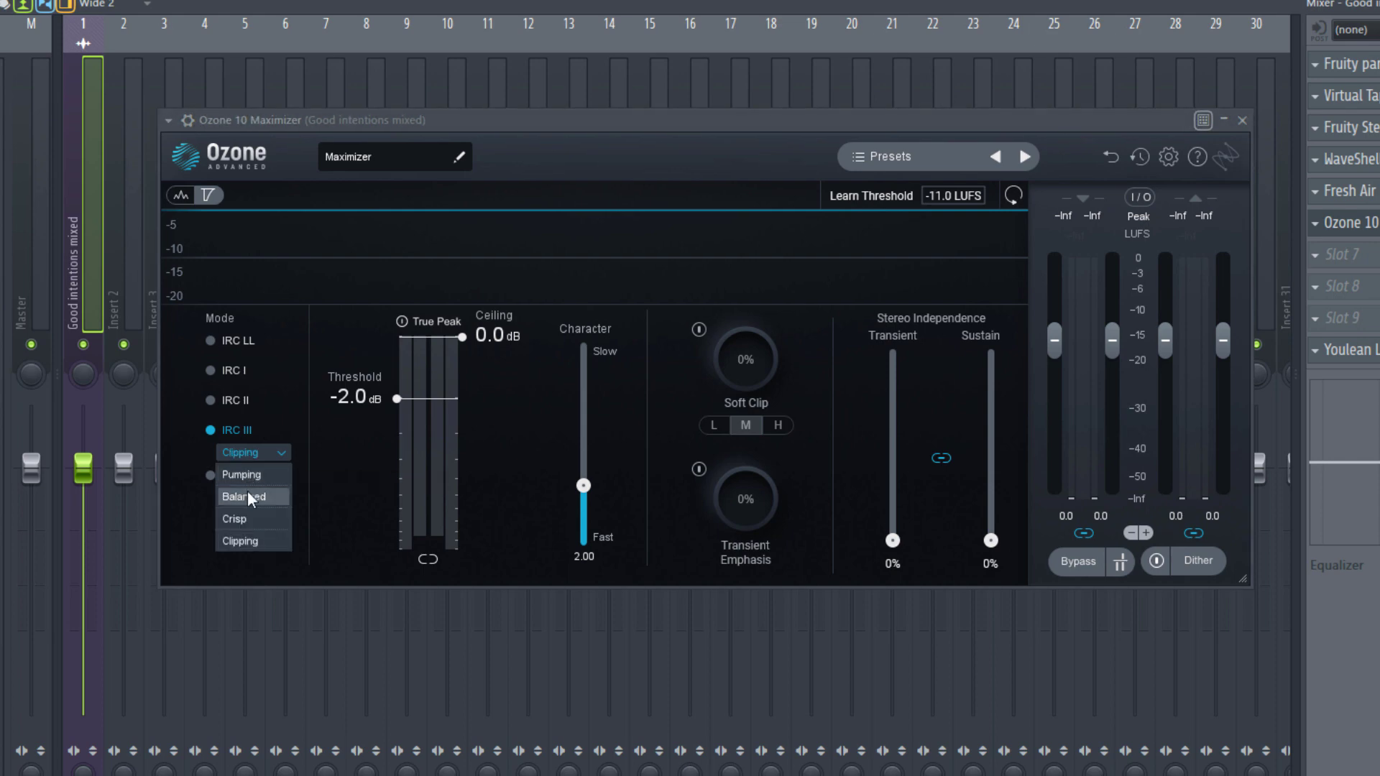
click(248, 497)
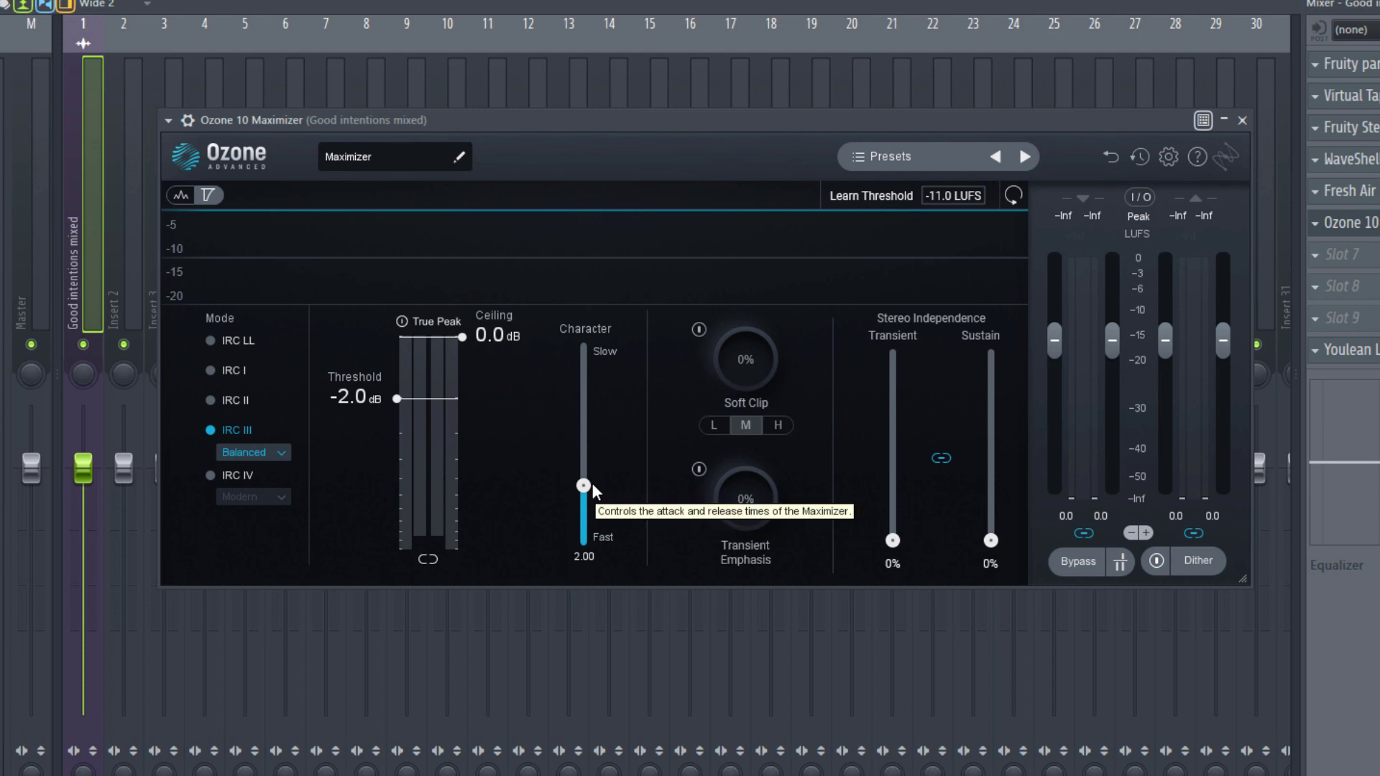
drag(591, 485, 588, 503)
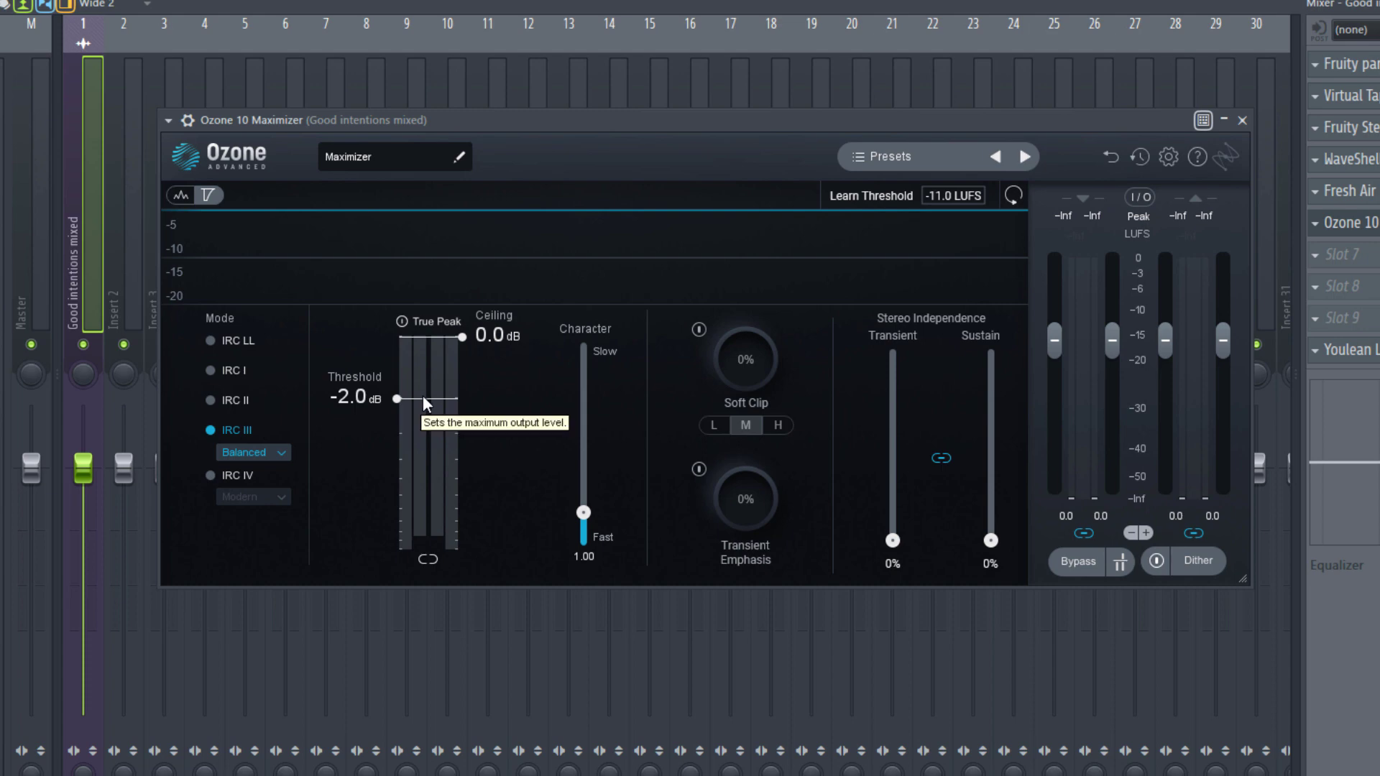
Step: Play the track, set Ozone threshold to -5.9 dB and ceiling -0.4 dB, then reset Youlean
key(space)
drag(415, 397, 432, 452)
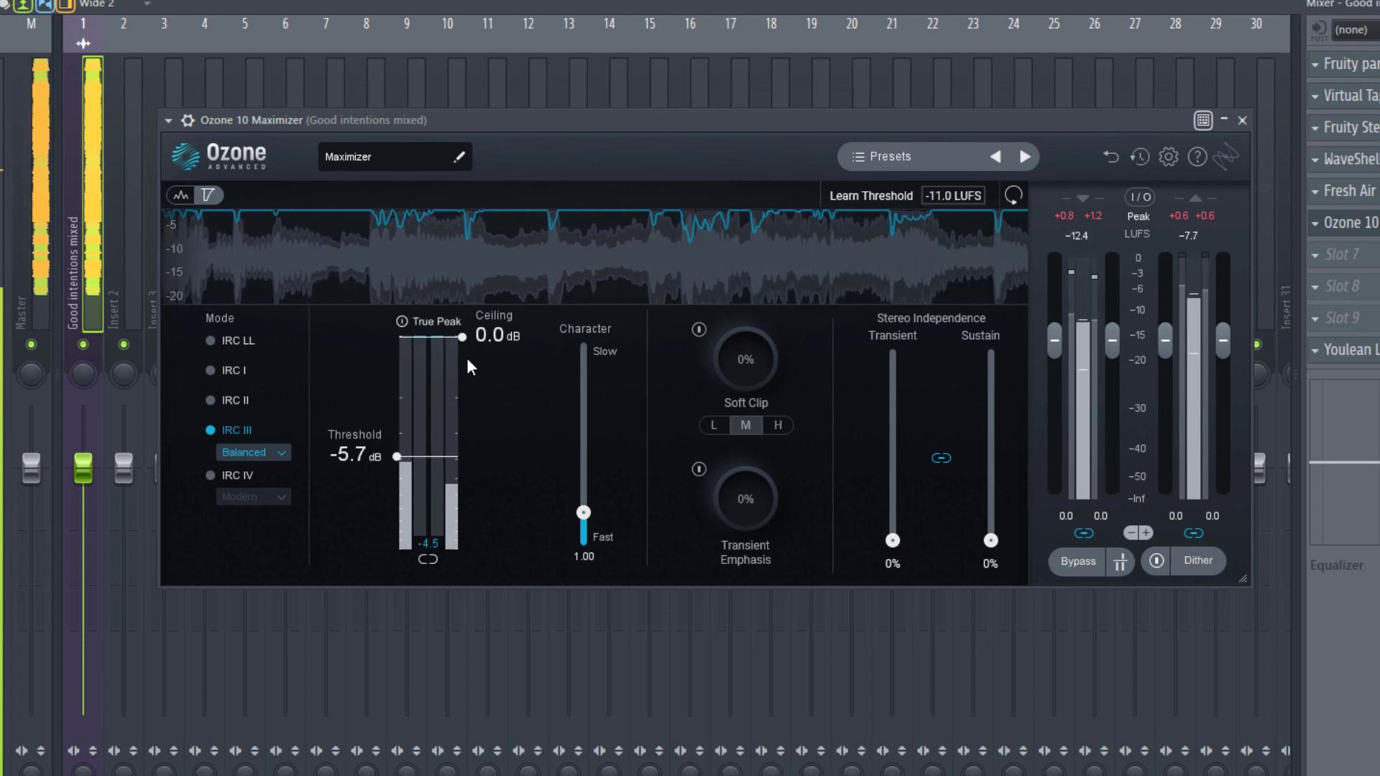
drag(459, 337, 459, 350)
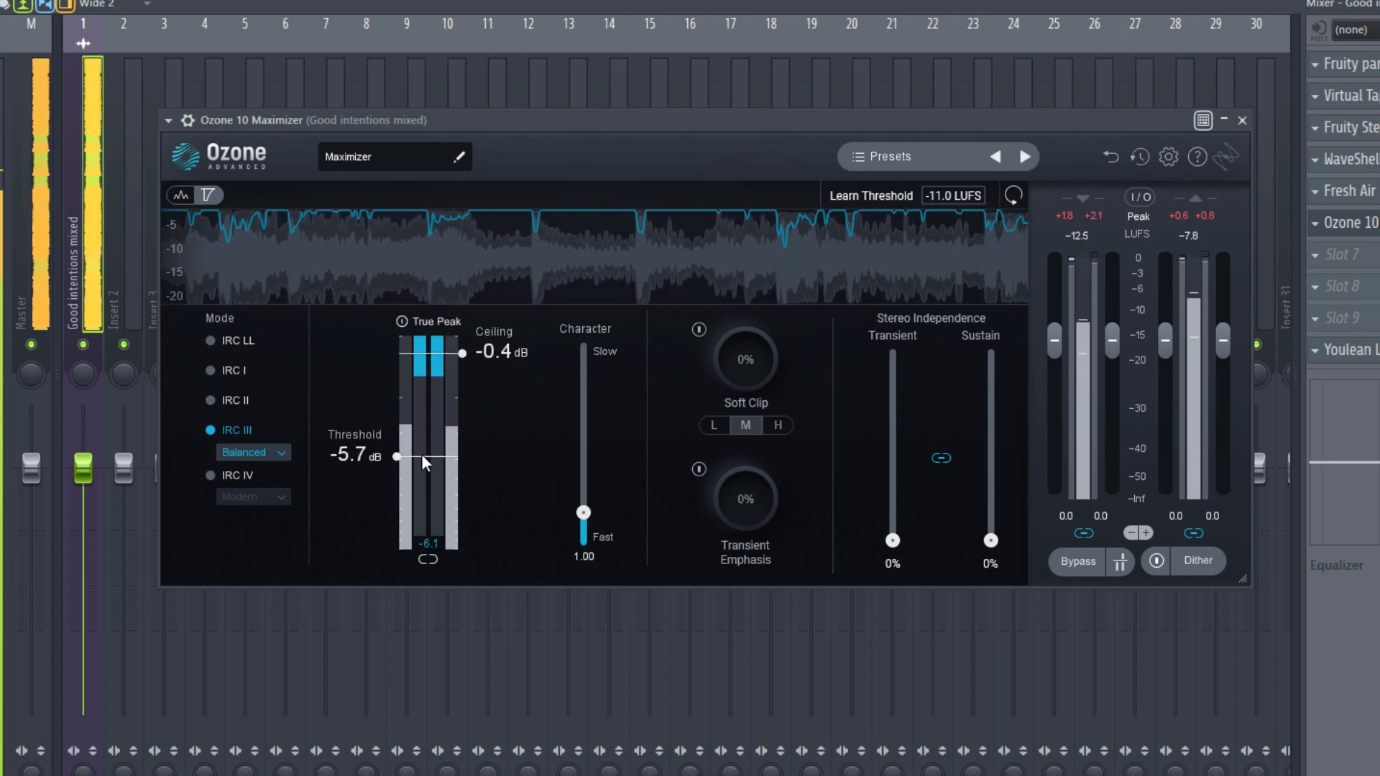
drag(421, 454, 422, 458)
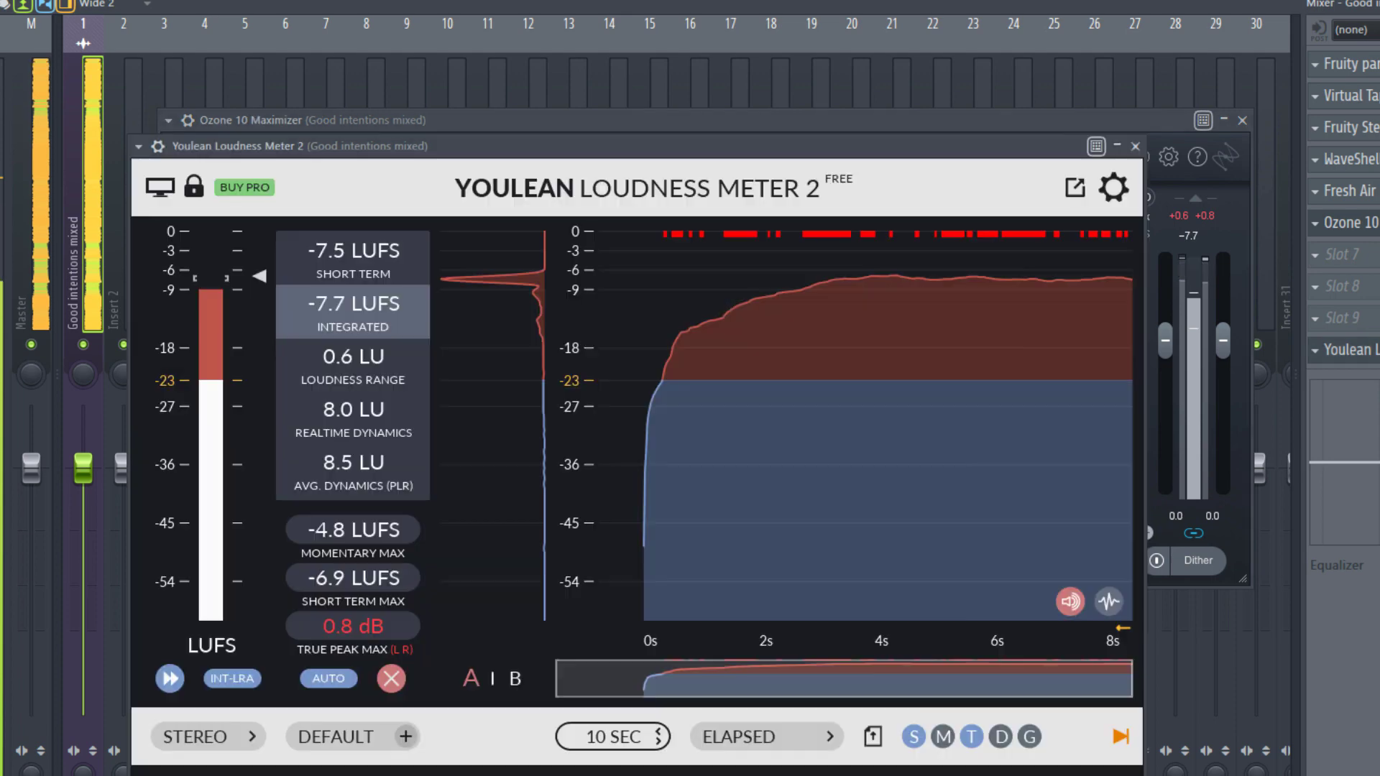
click(1356, 359)
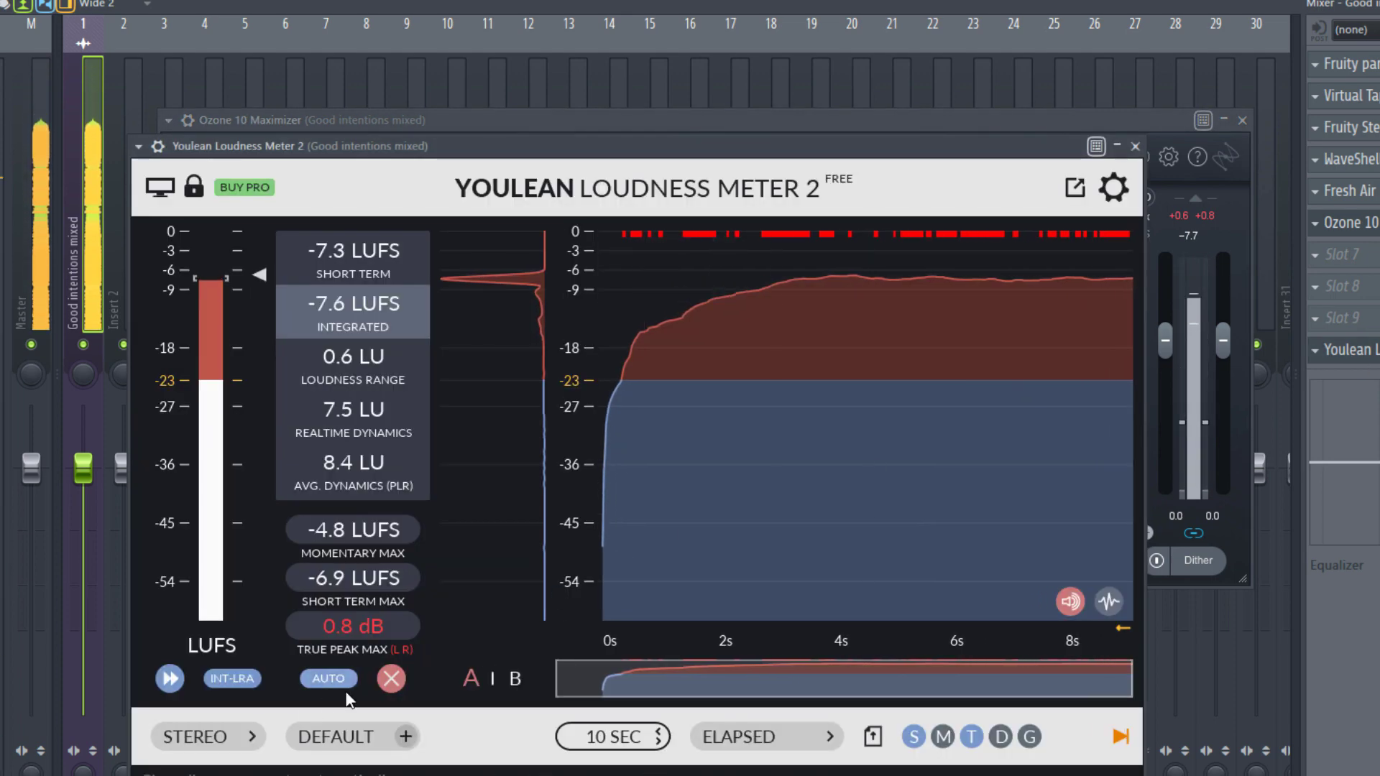
click(391, 679)
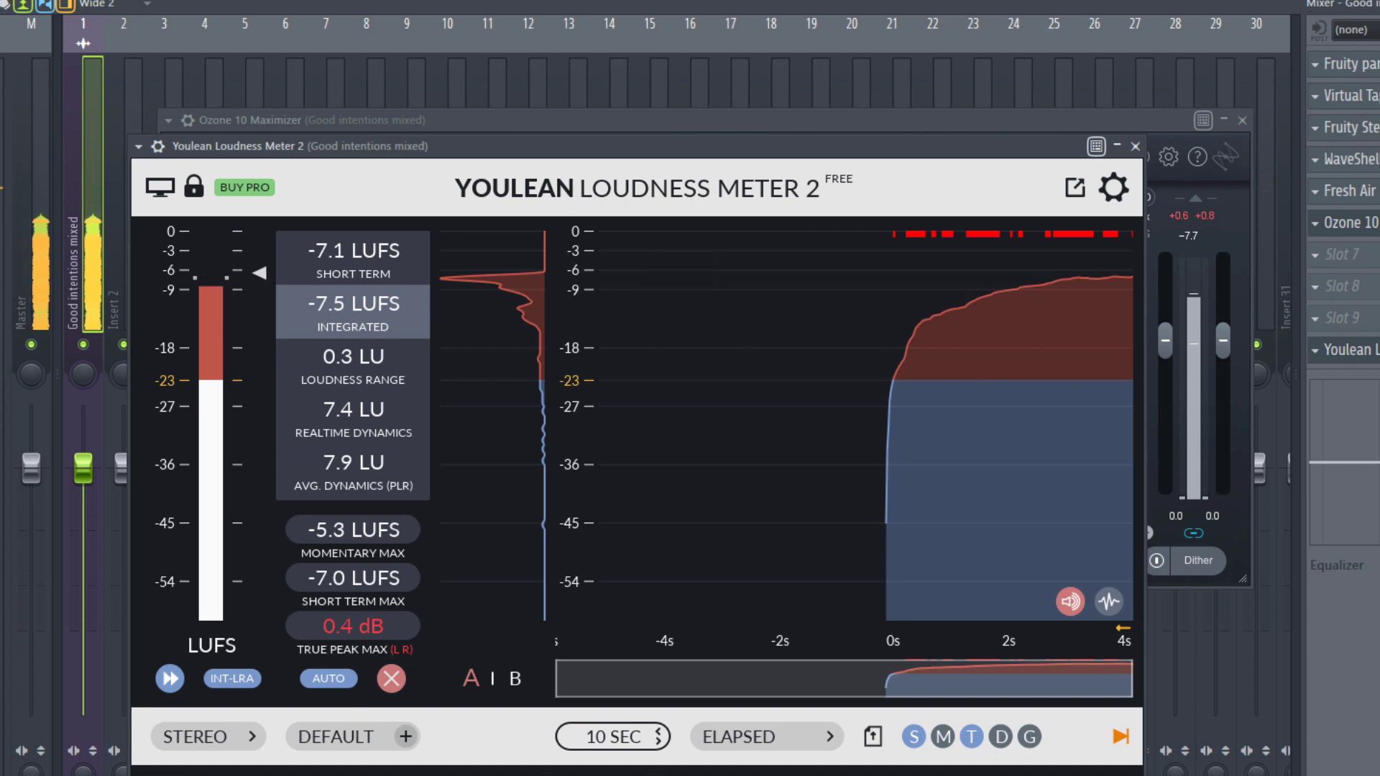
Step: Raise the Ozone threshold back to -5.0 dB and re-measure loudness in Youlean
click(1351, 223)
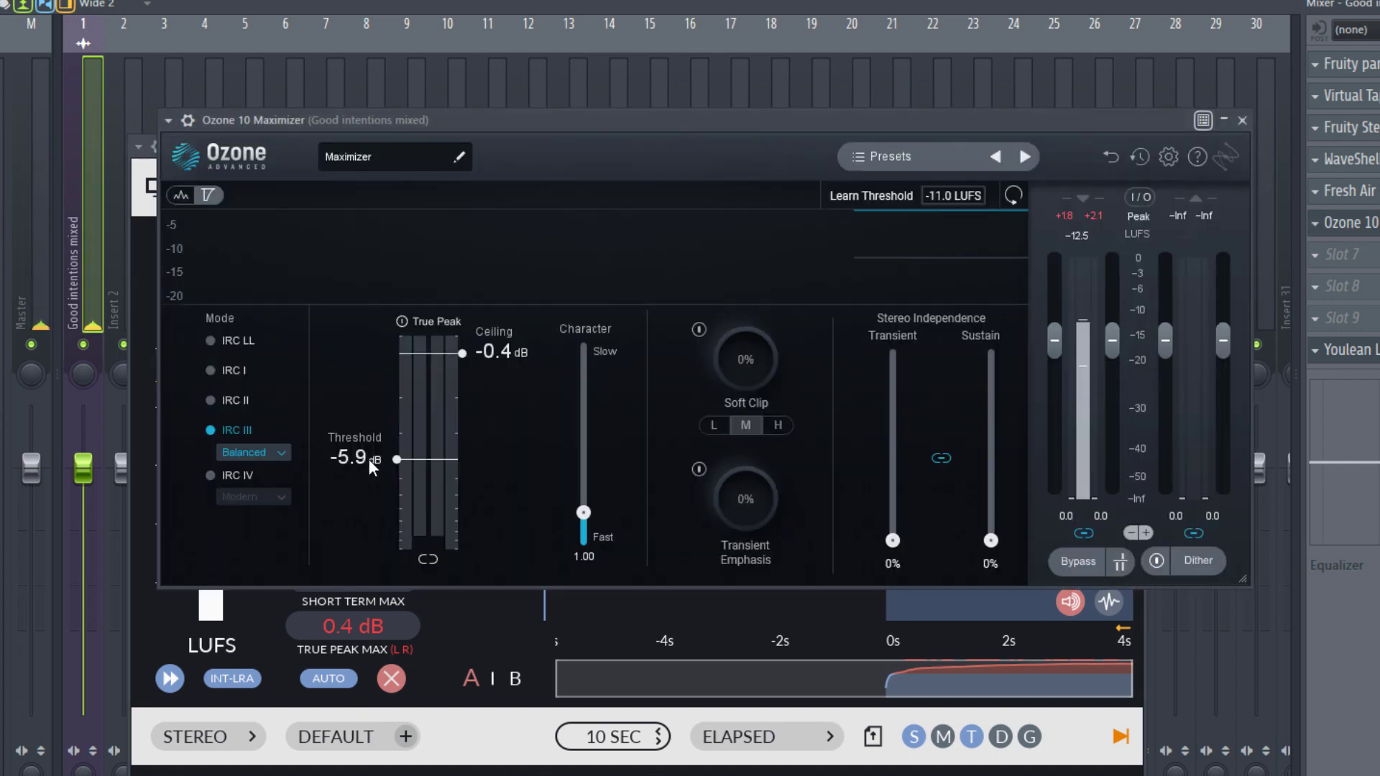
drag(404, 455, 399, 445)
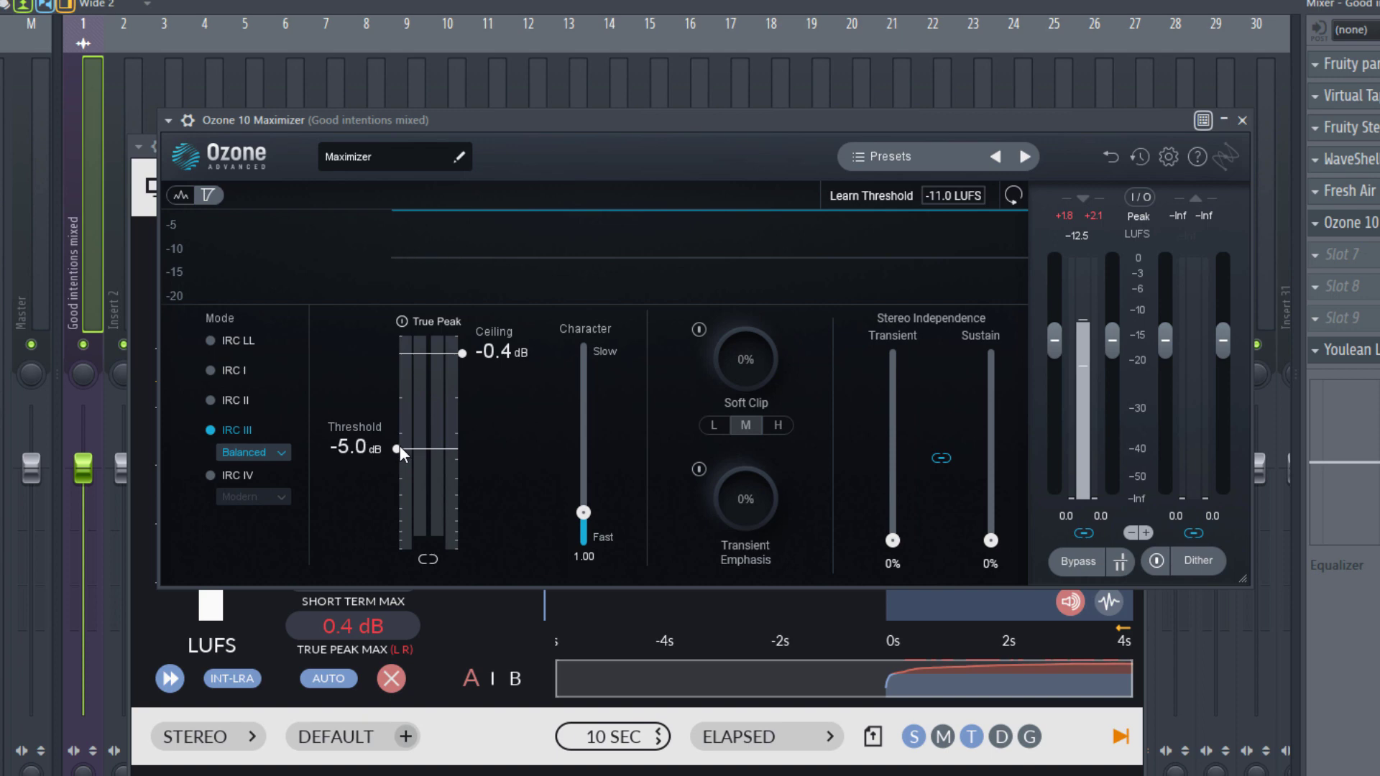
click(1242, 120)
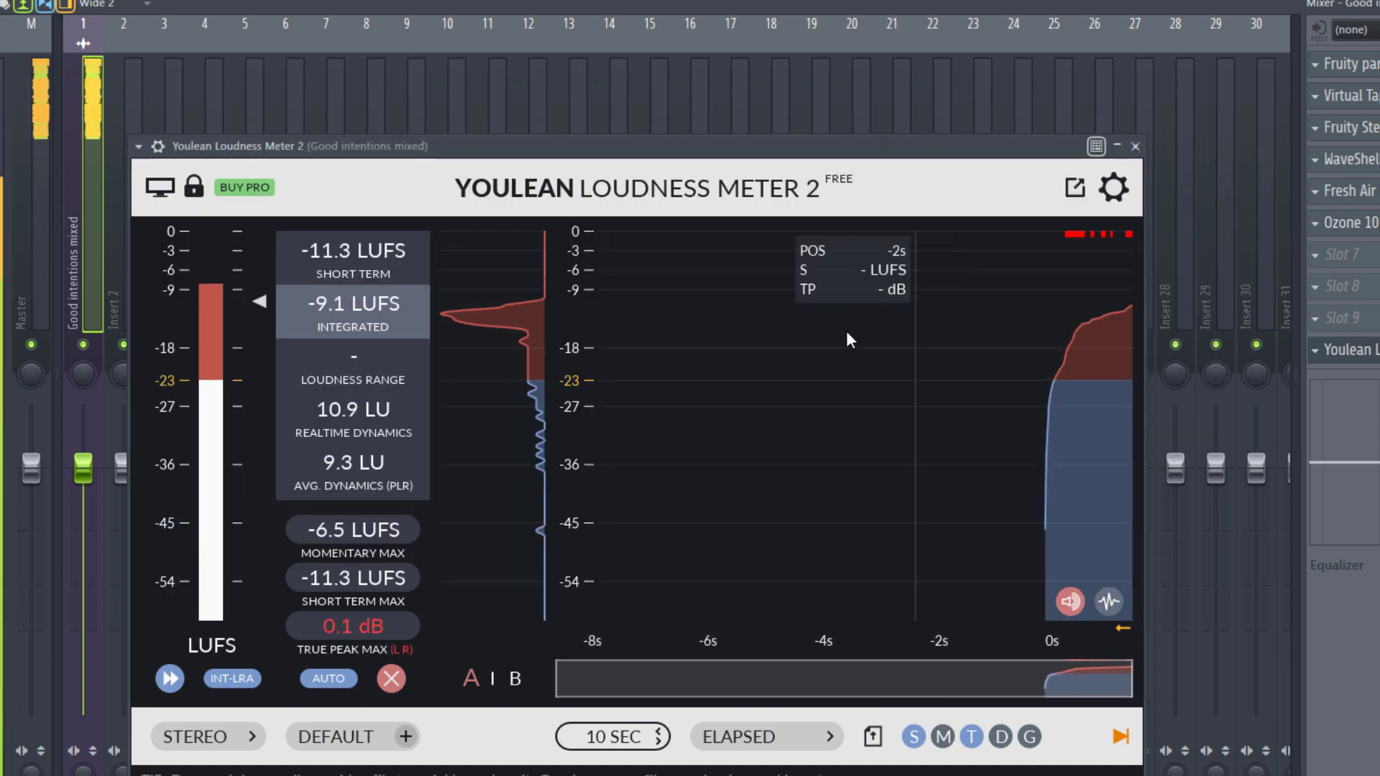
click(391, 679)
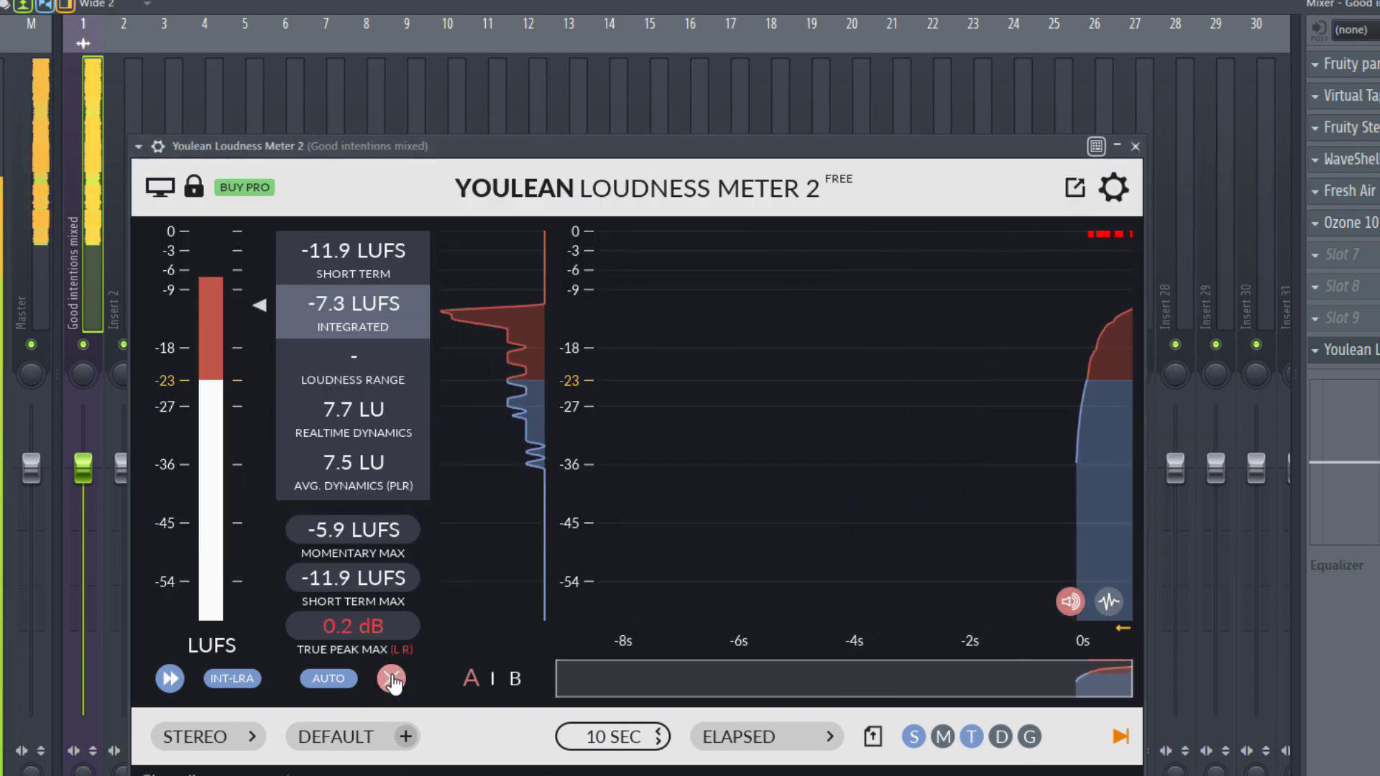
click(391, 678)
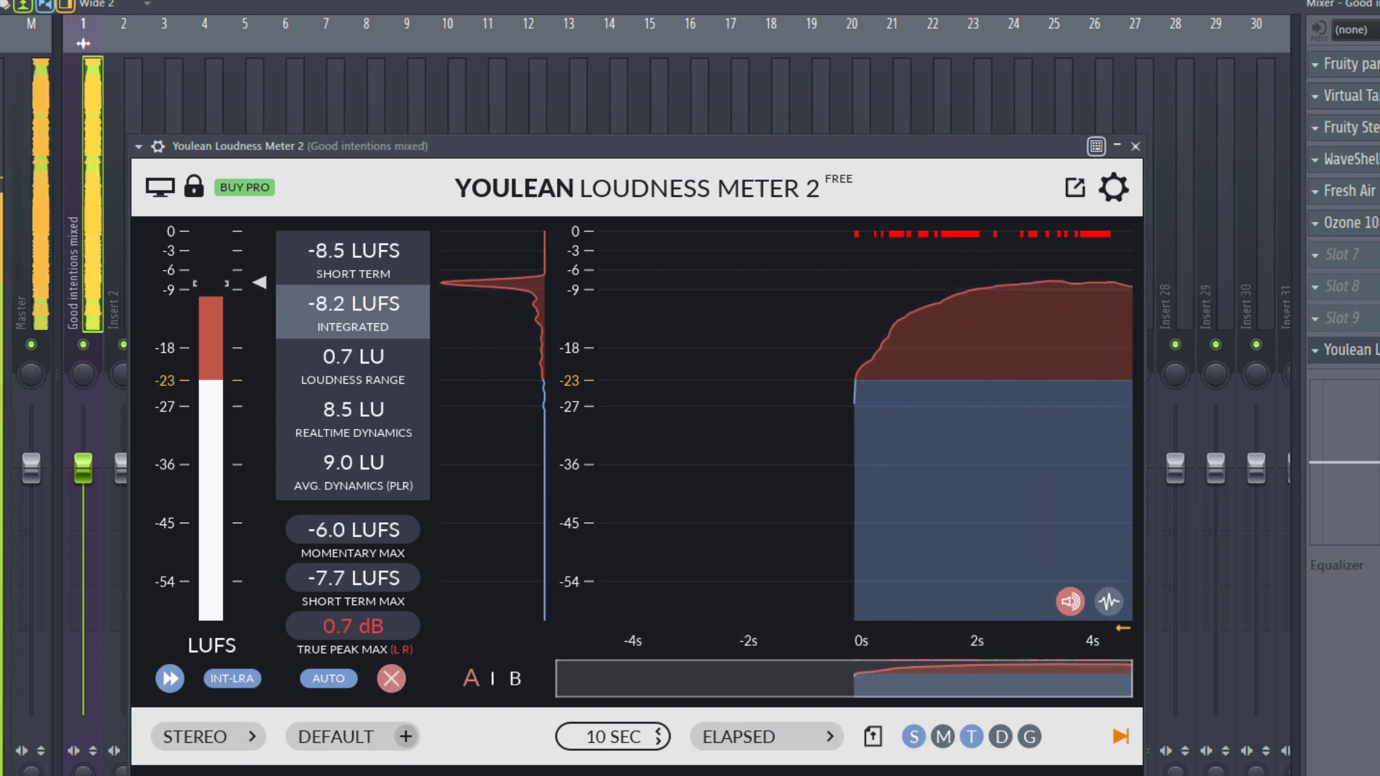
click(1344, 350)
Step: Lower the Ozone ceiling to -0.7 dB and re-measure Youlean at about -8.6 LUFS integrated
click(1349, 223)
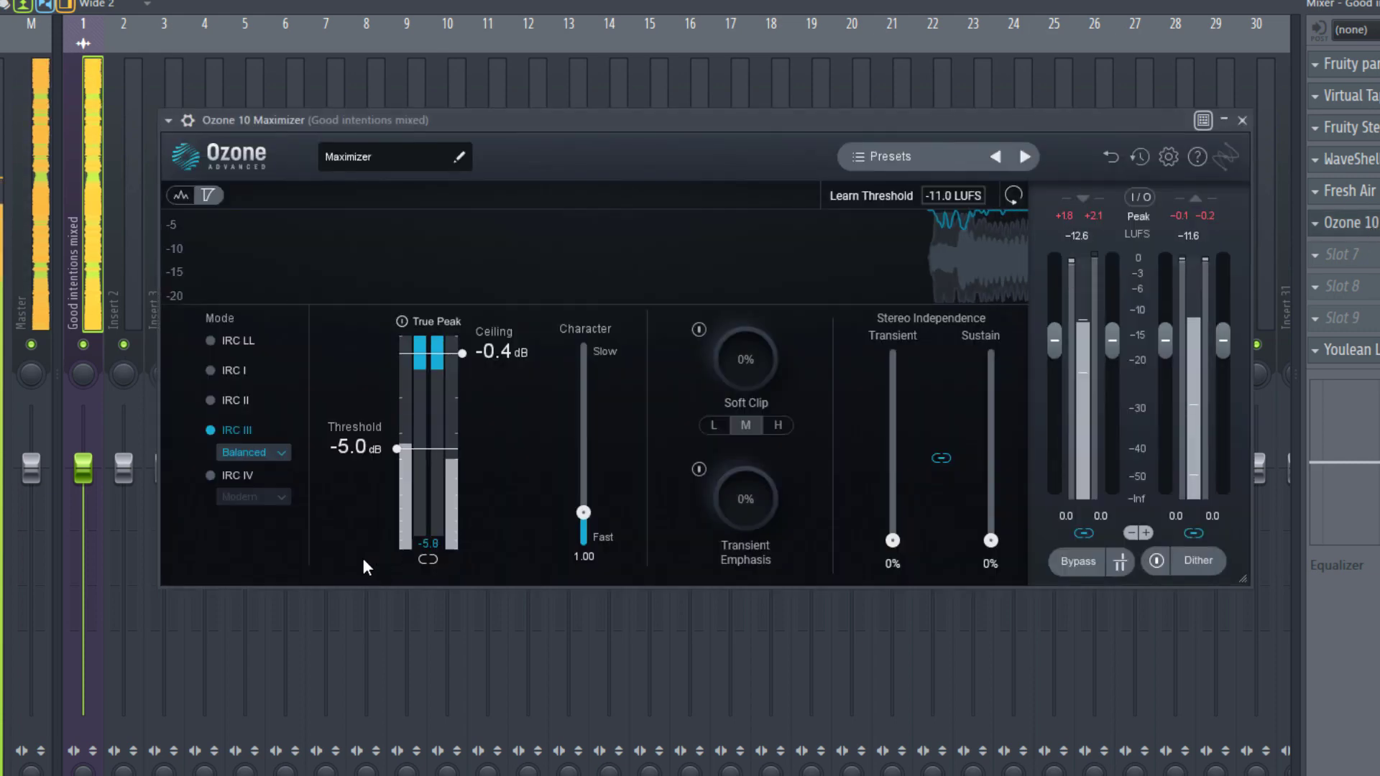
drag(460, 353, 462, 364)
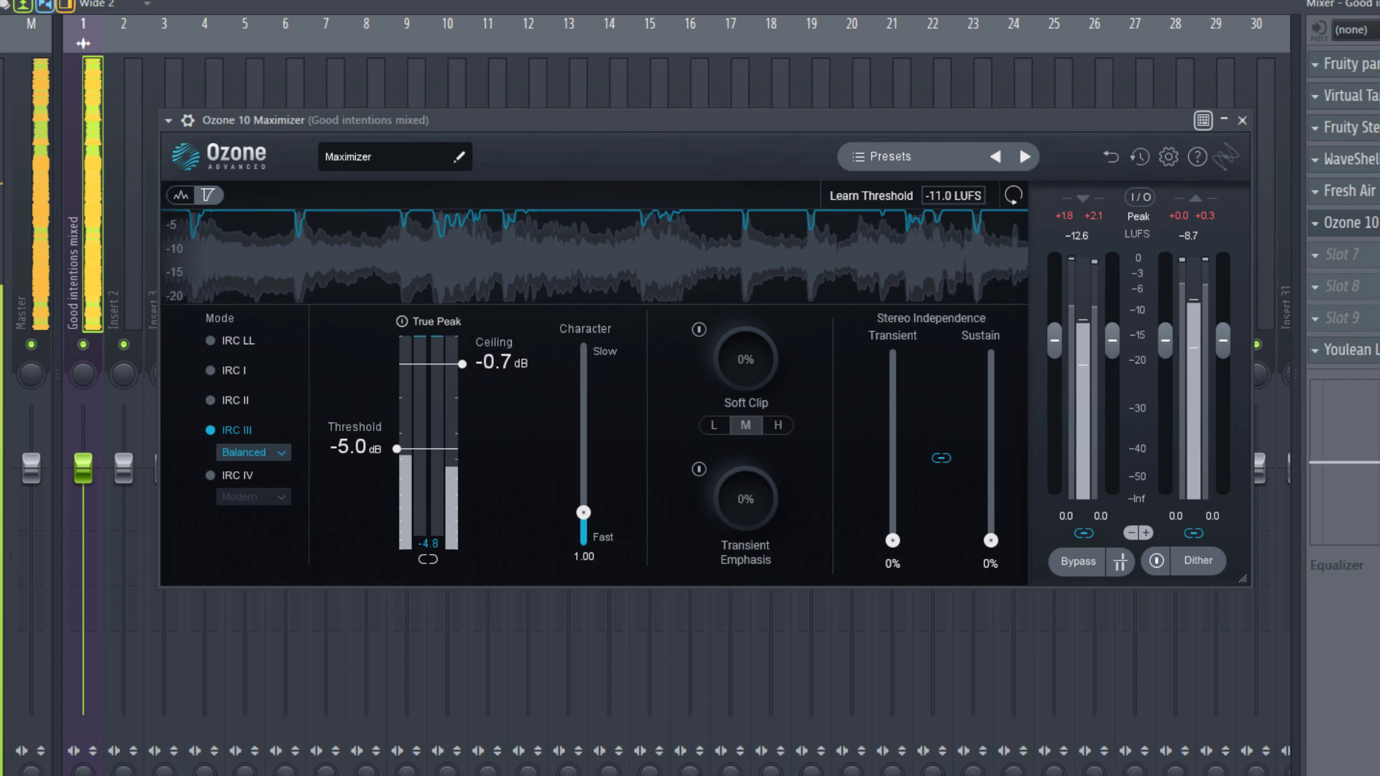
click(1344, 350)
click(392, 679)
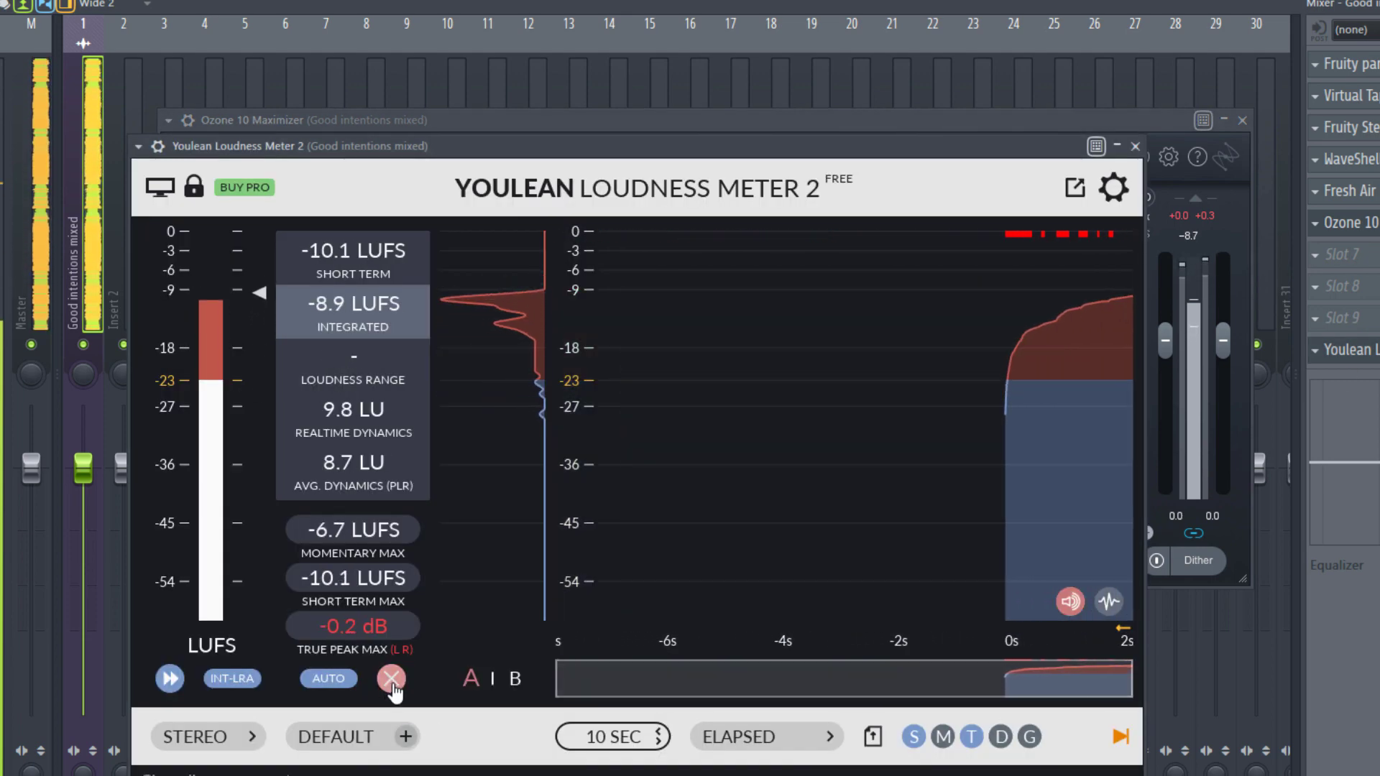
click(392, 679)
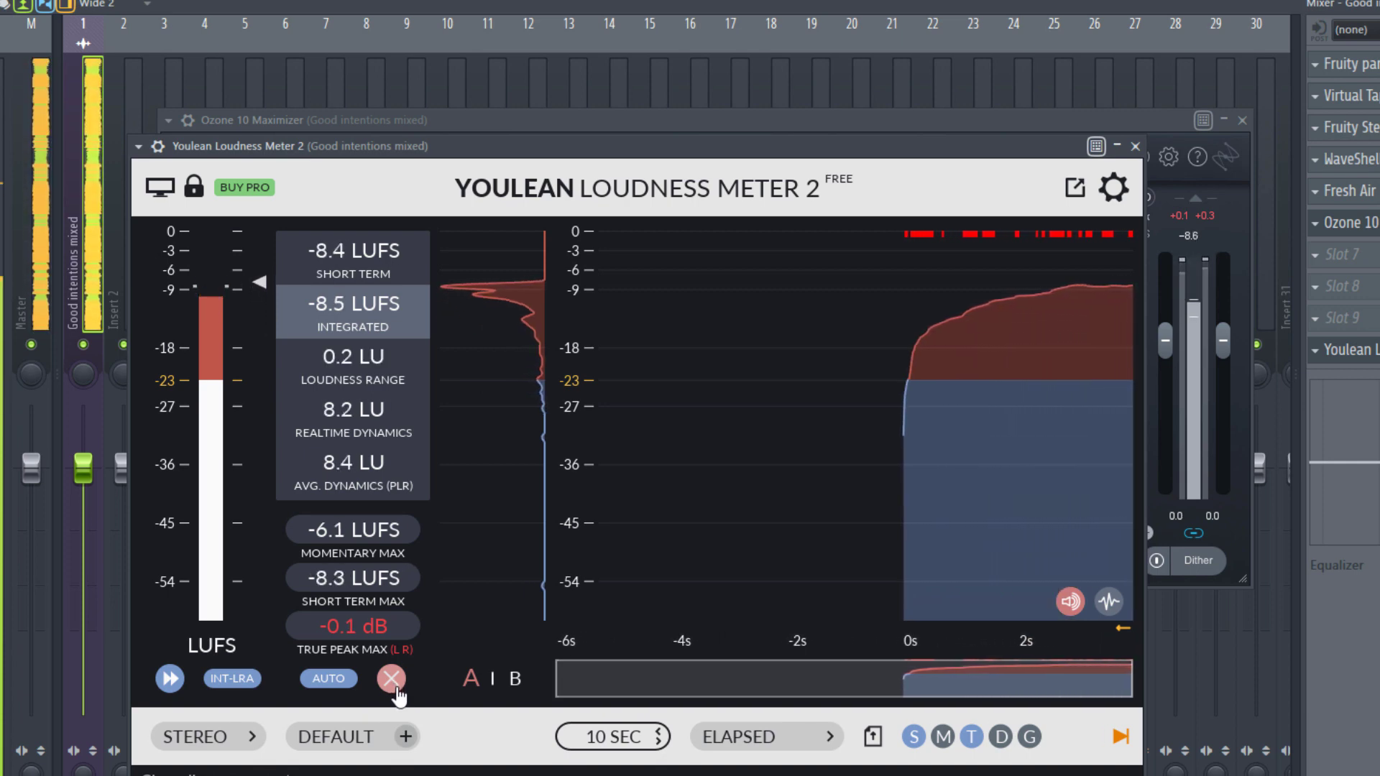
click(391, 679)
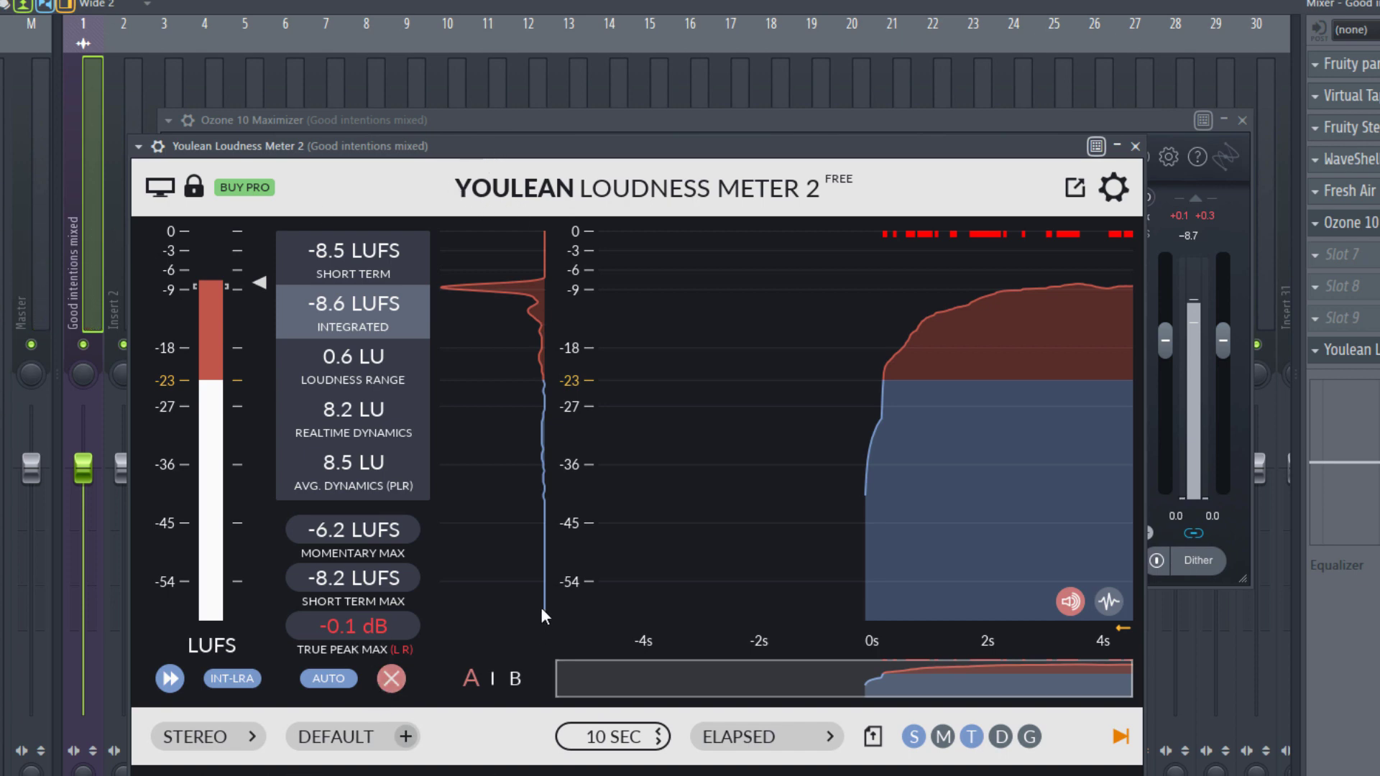
Step: Play the track, close Youlean and Ozone 10, then reopen Youlean and reset its loudness readings
key(F5)
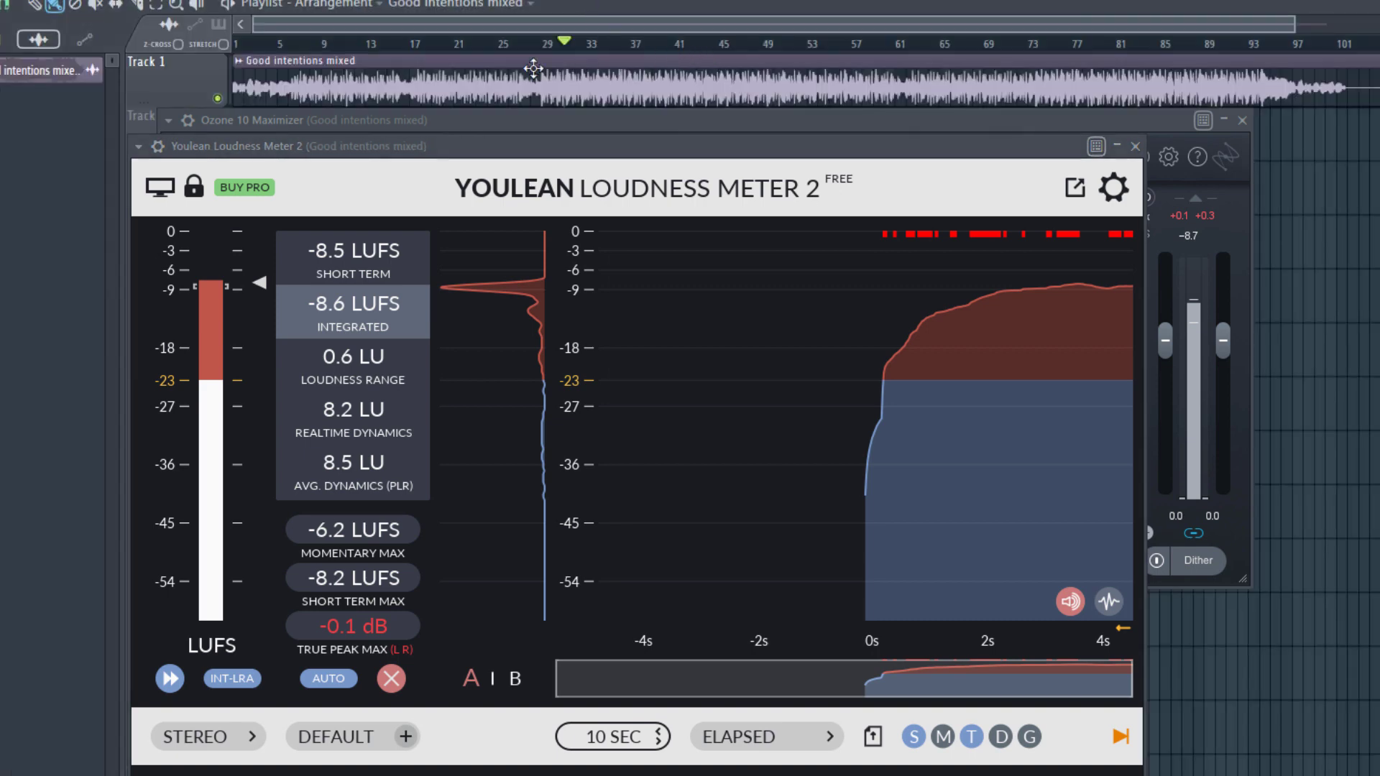
key(space)
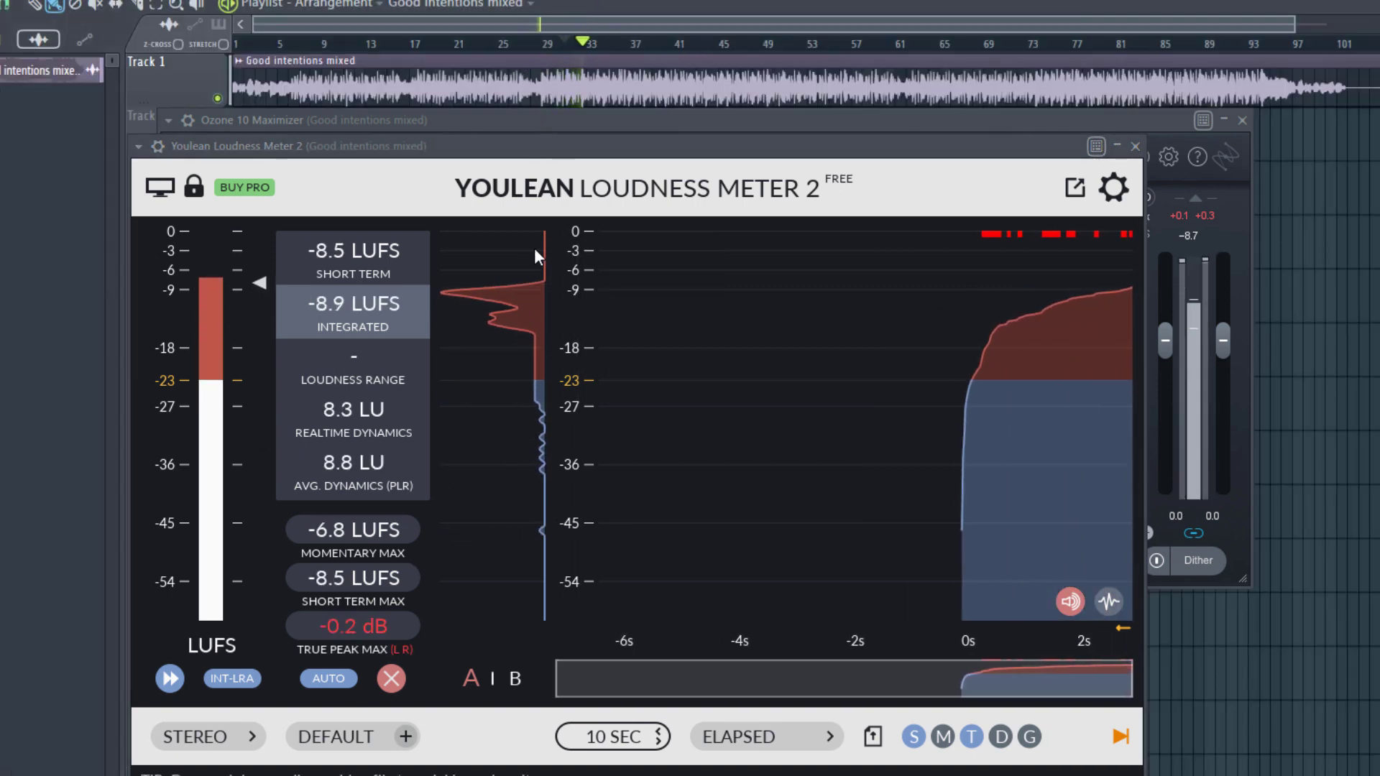
click(1135, 146)
click(1242, 121)
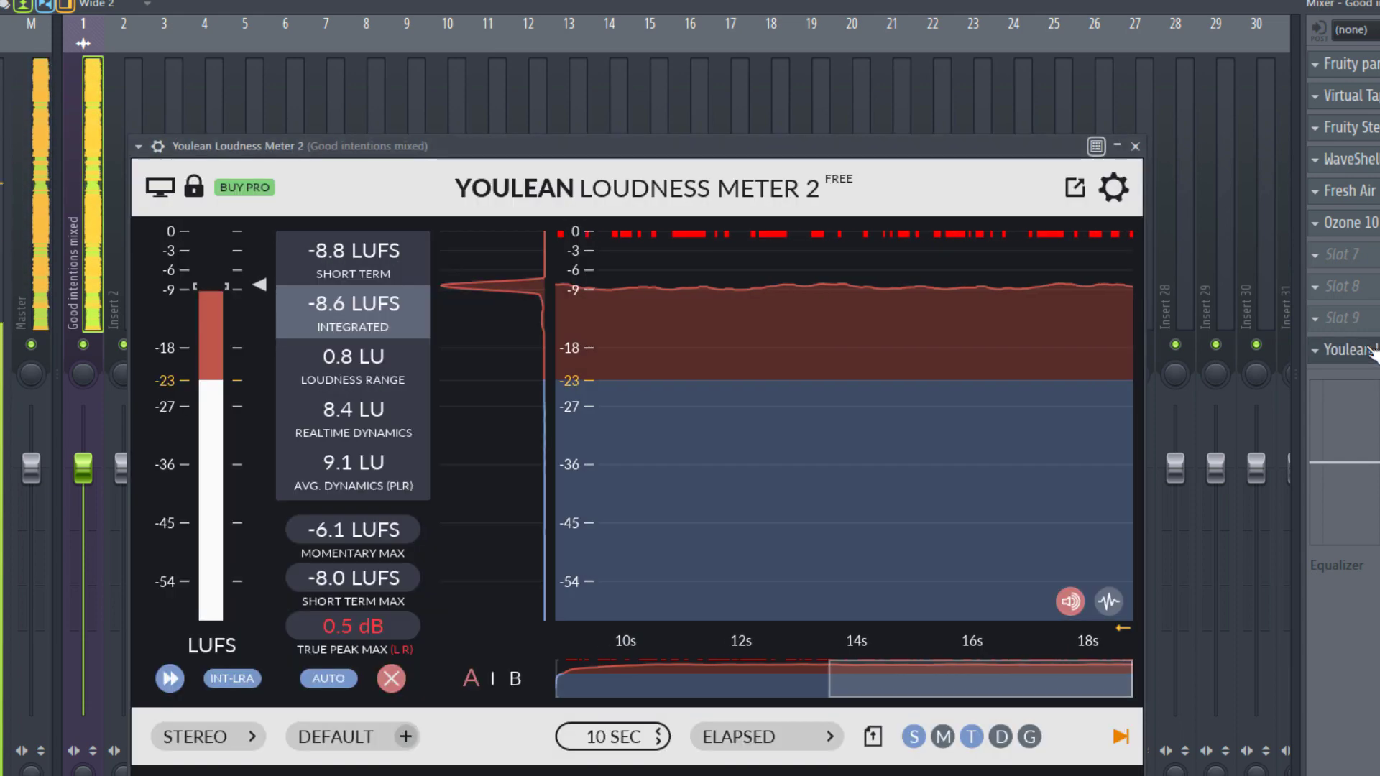
click(1366, 352)
click(391, 679)
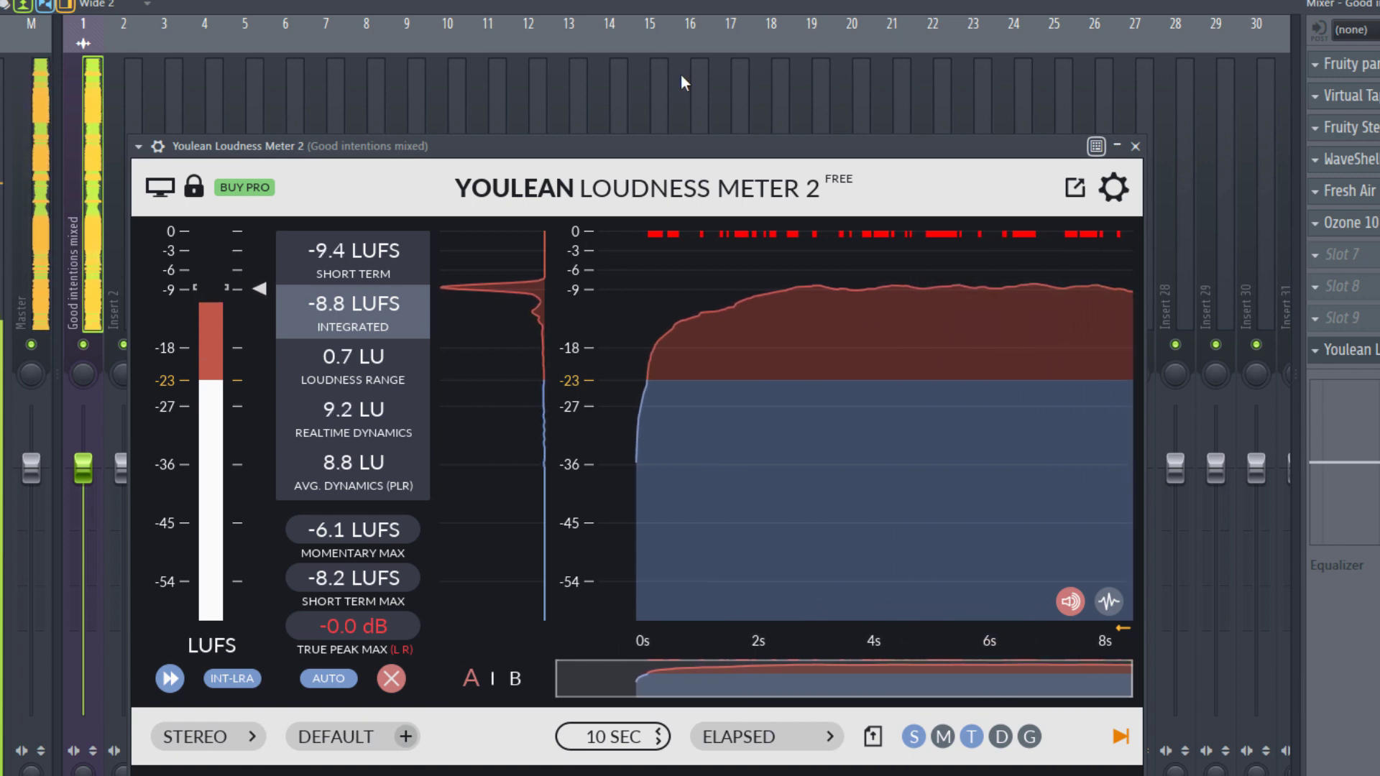
Step: Restart playback from the song start, then return to the Mixer as Youlean measures about -8.5 LUFS
key(F5)
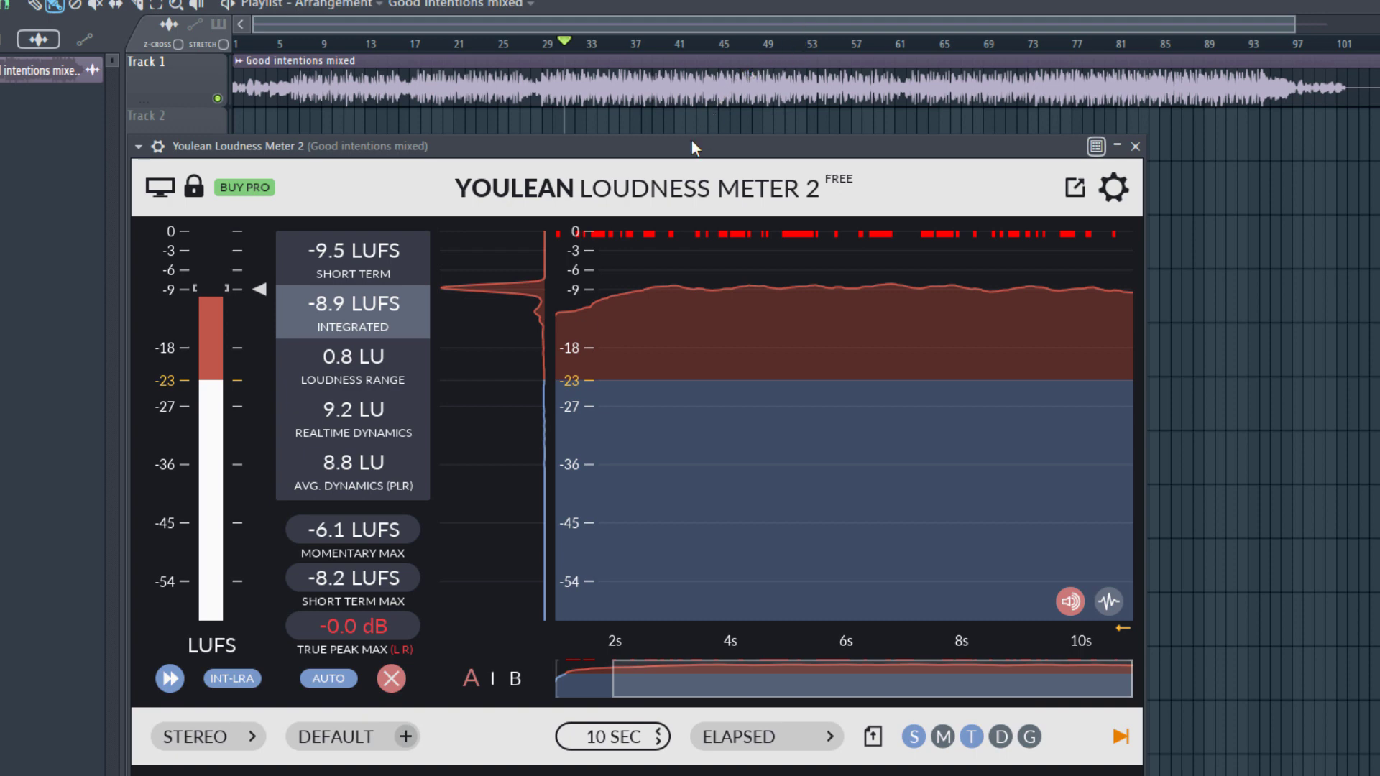
key(space)
scroll(939, 101, down, 2)
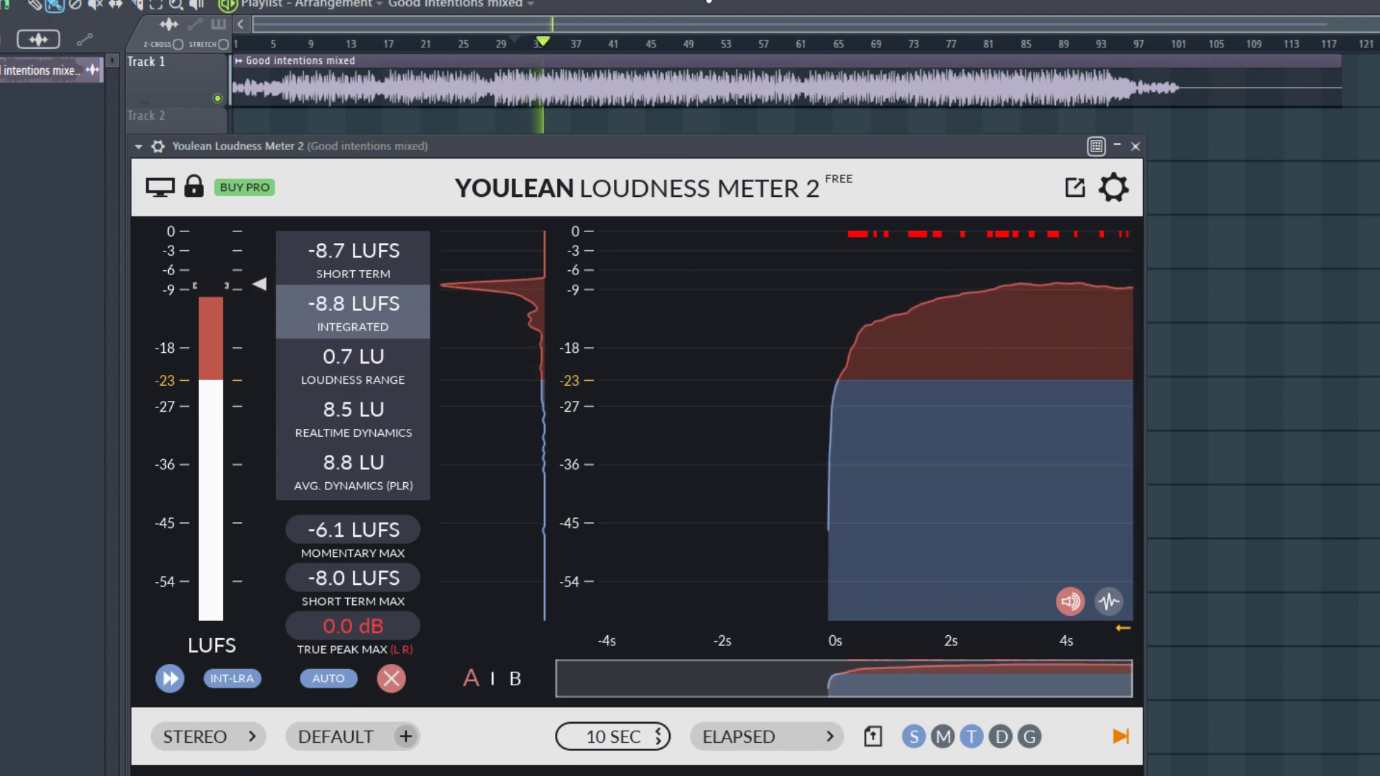
key(F9)
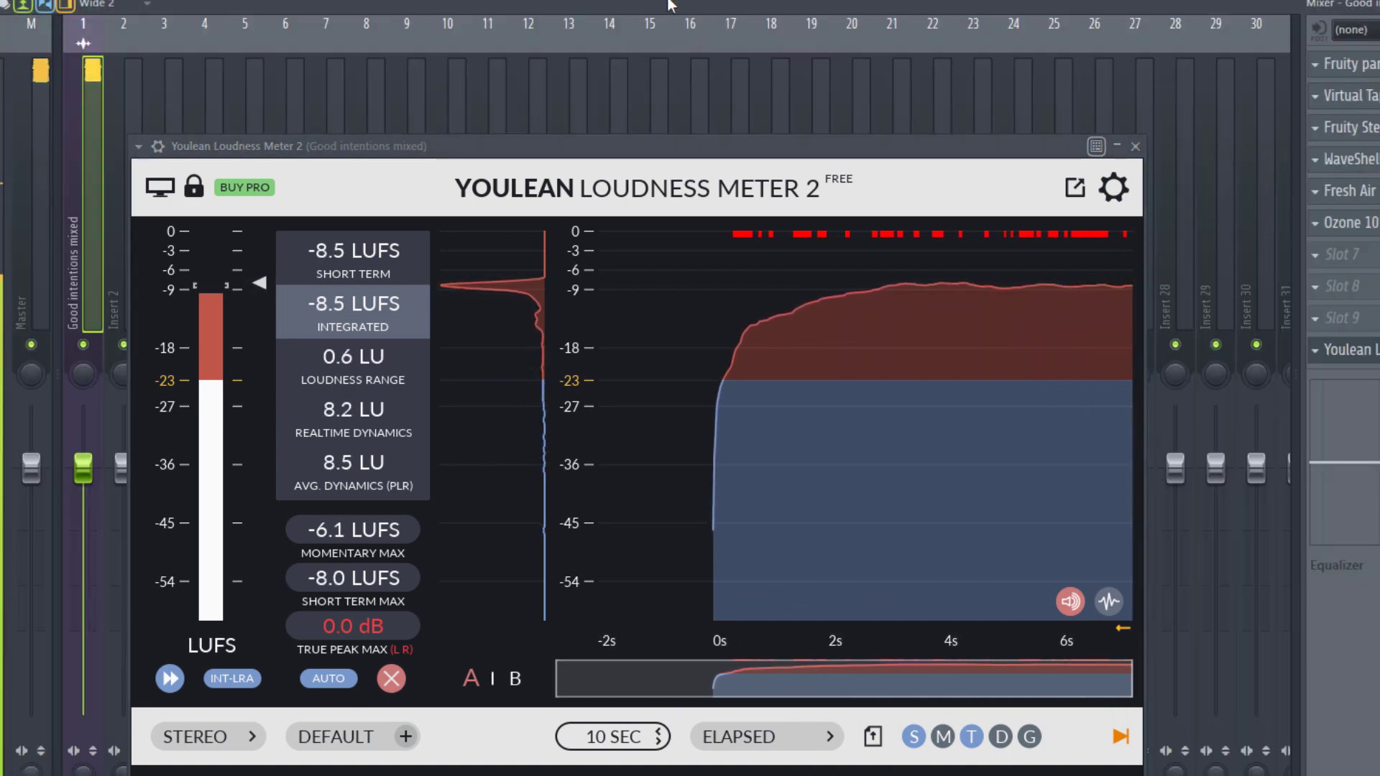
Step: Close Youlean, stop playback, and open the Ozone 10 Maximizer window, moving it down and left
click(1134, 145)
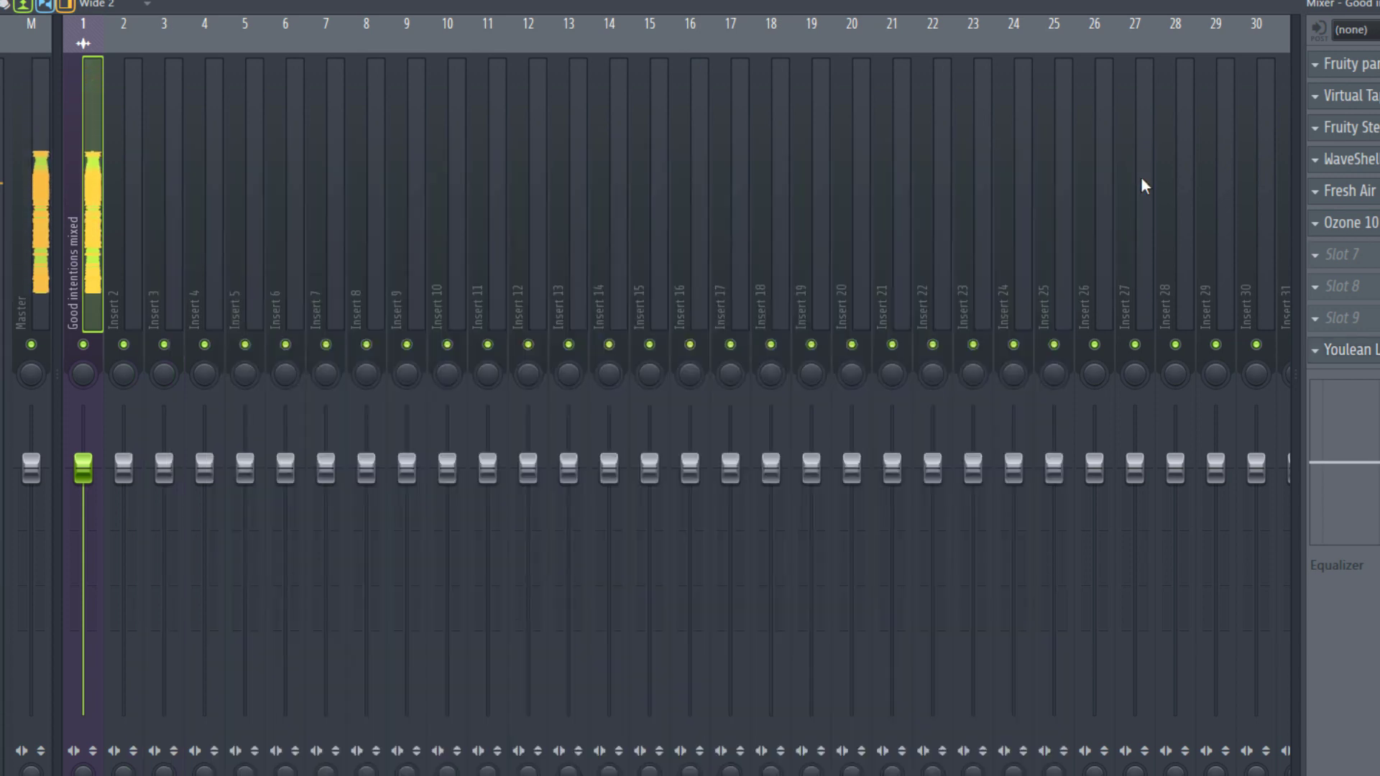
key(space)
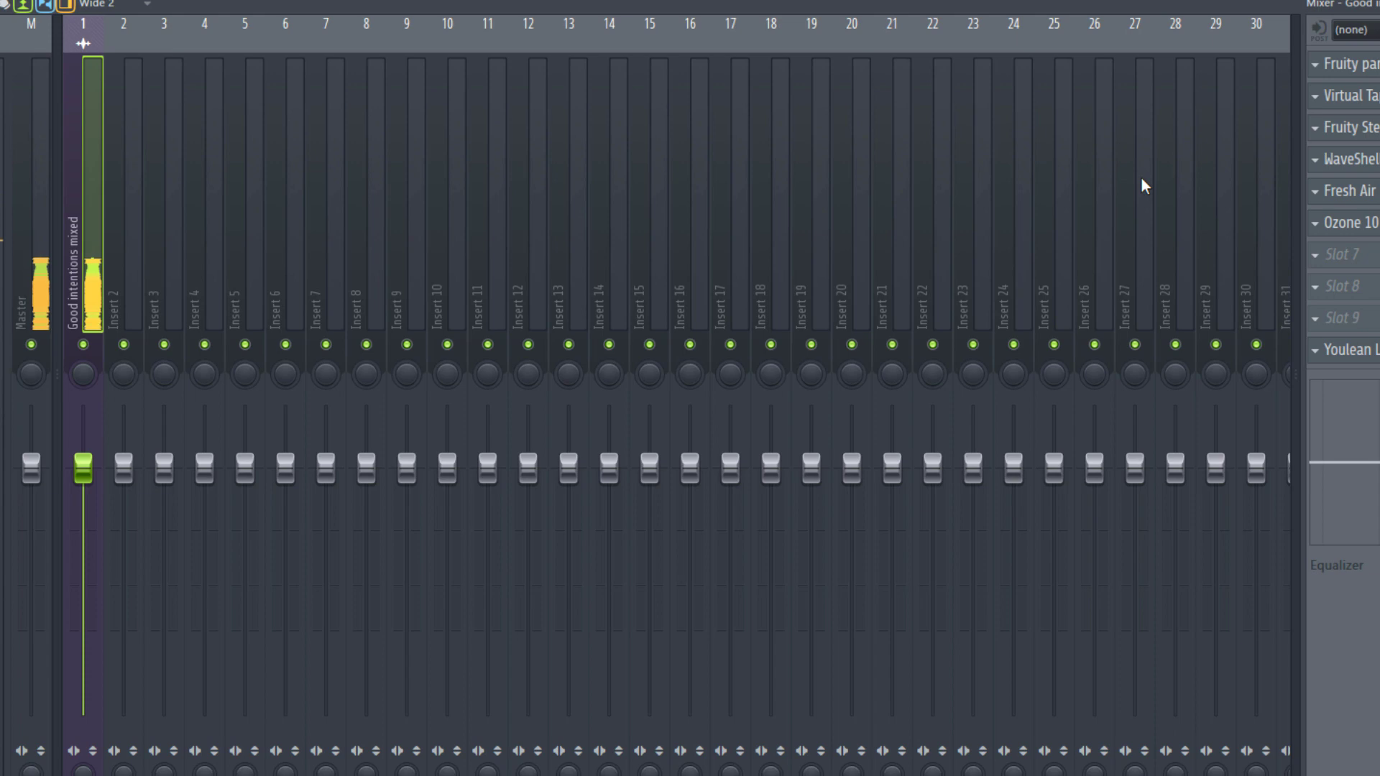
click(1350, 222)
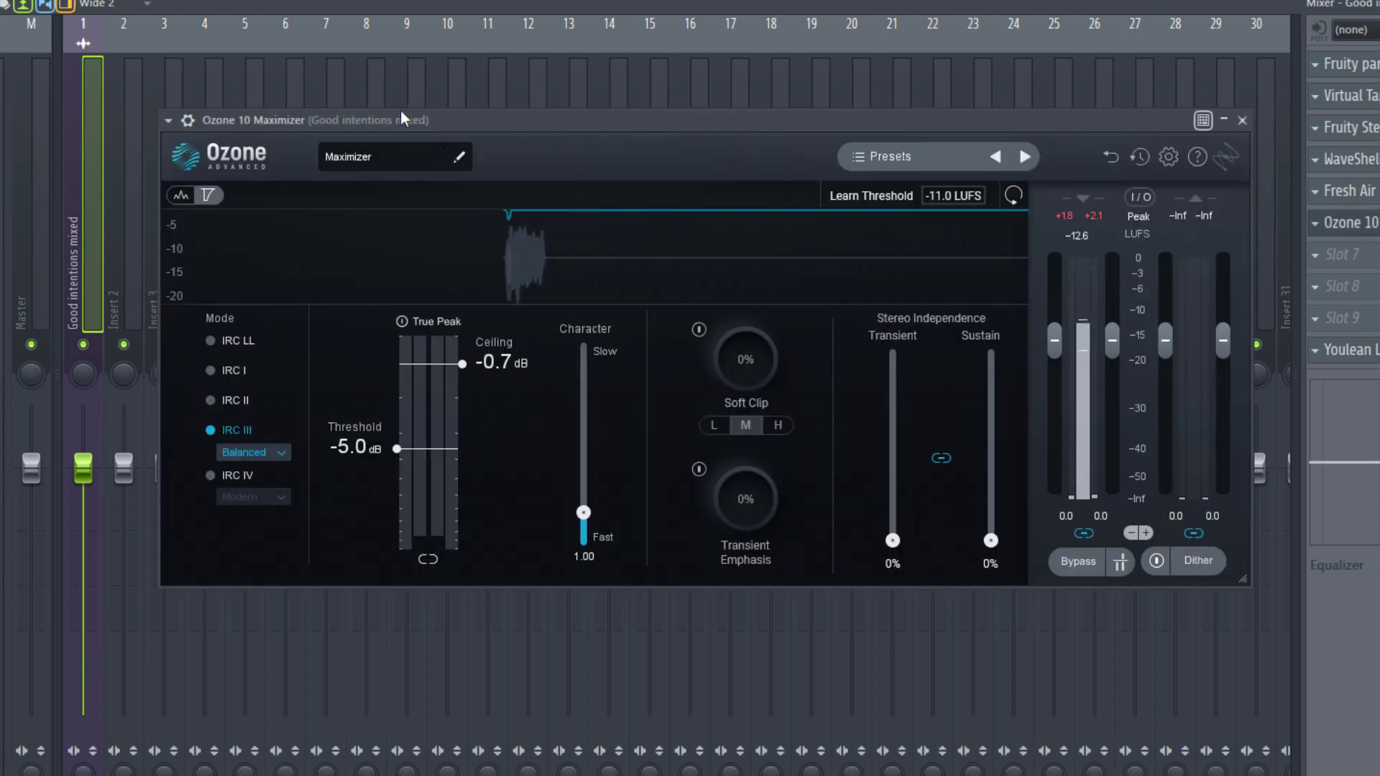
drag(399, 117, 277, 173)
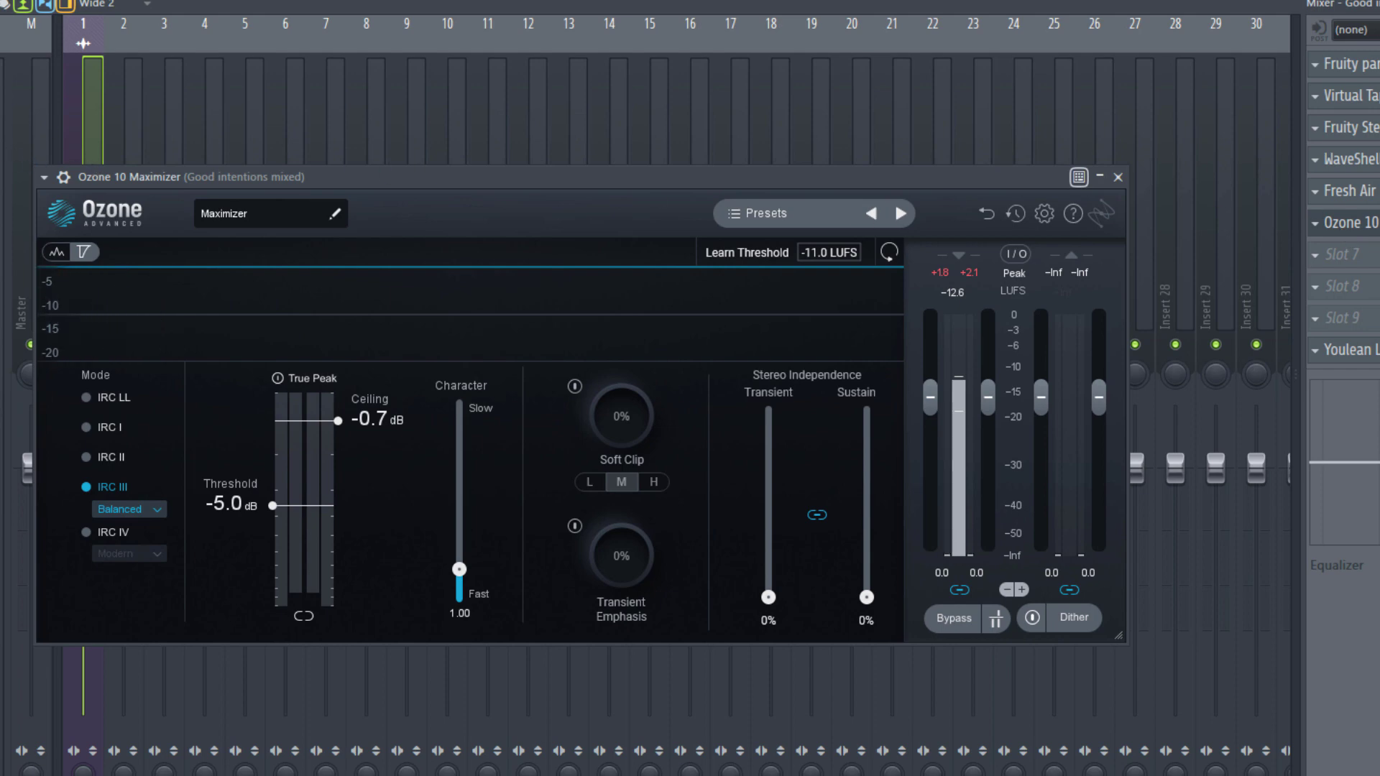
Step: Close the Ozone 10 Maximizer and Youlean windows, leaving the mixer and effects chain showing
click(1349, 222)
click(1350, 222)
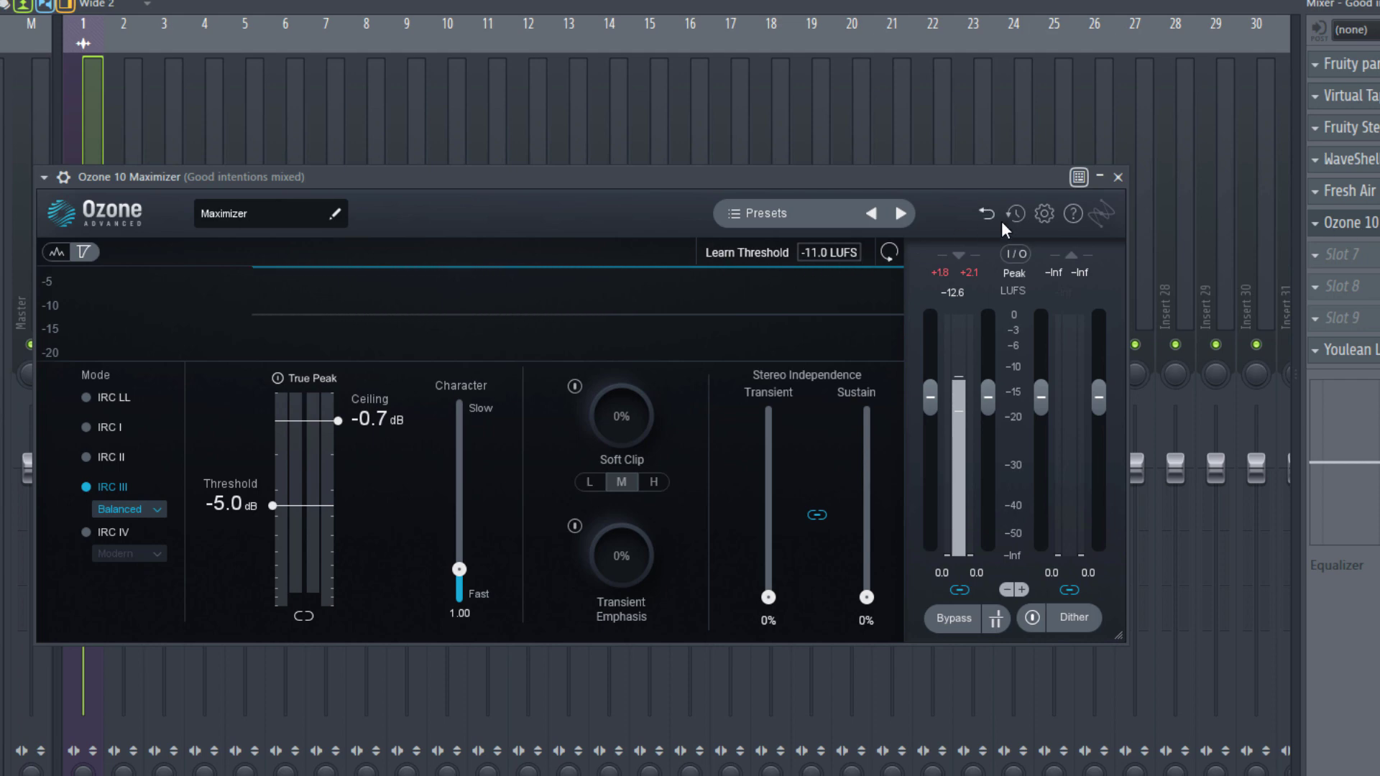
click(1117, 177)
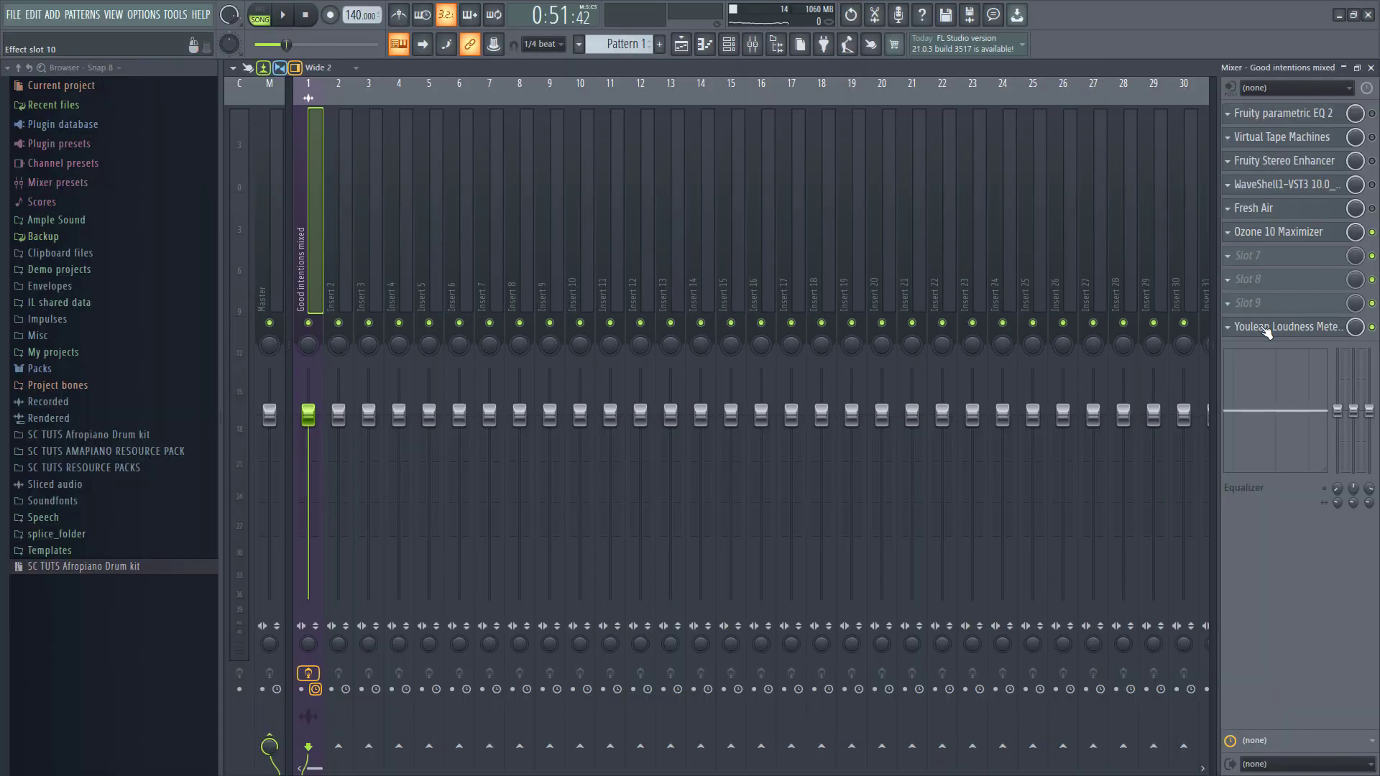
click(1351, 350)
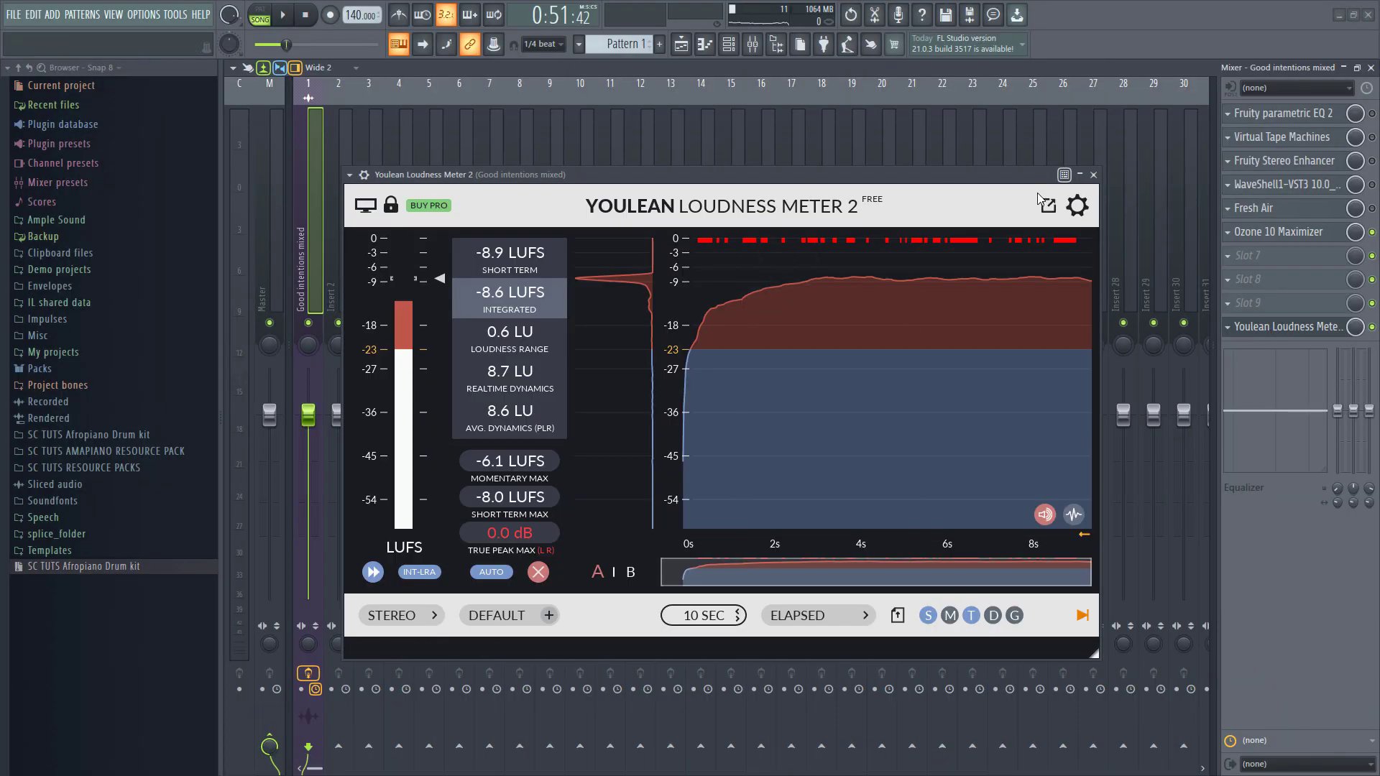
click(1093, 175)
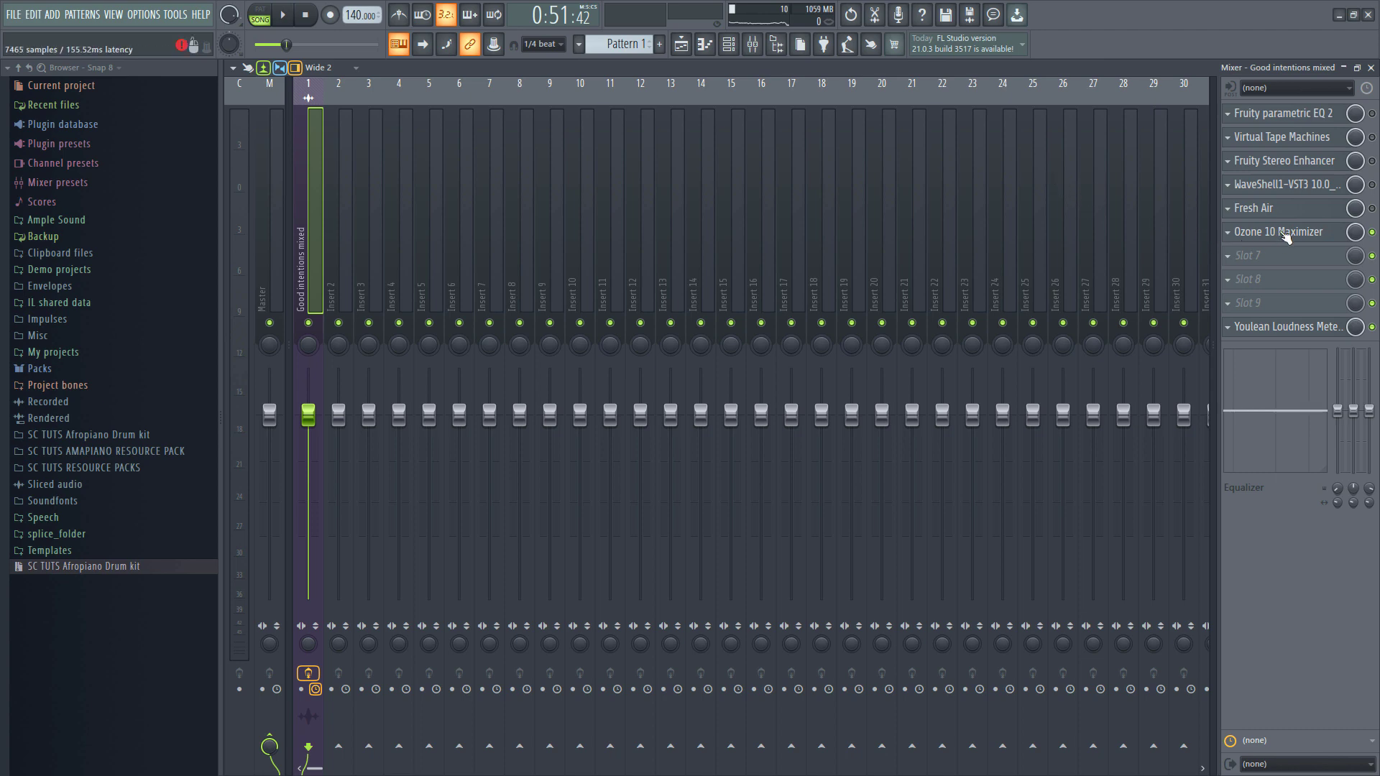
Step: Reopen the Ozone 10 Maximizer and audition the track through its -0.7 dB ceiling, stopping and replaying
click(1305, 241)
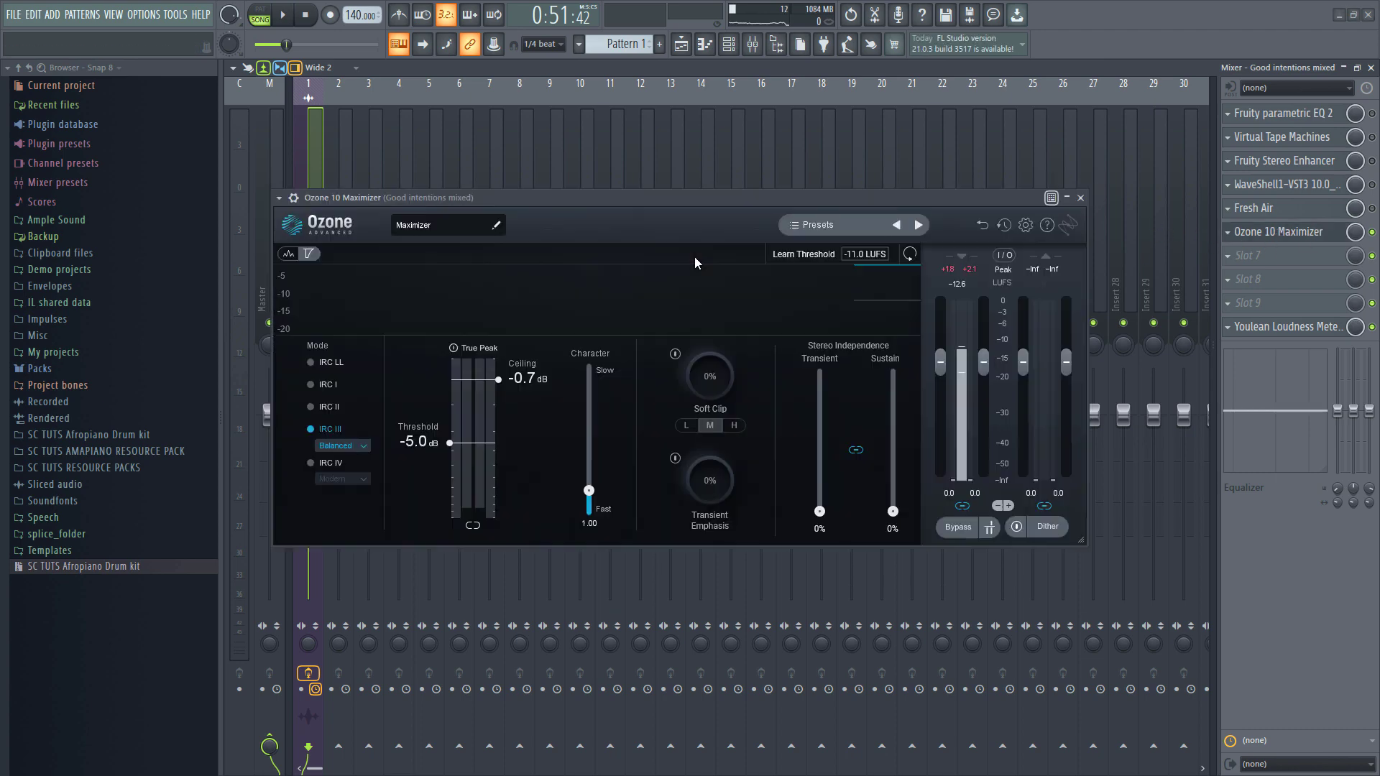
drag(662, 196, 689, 196)
key(space)
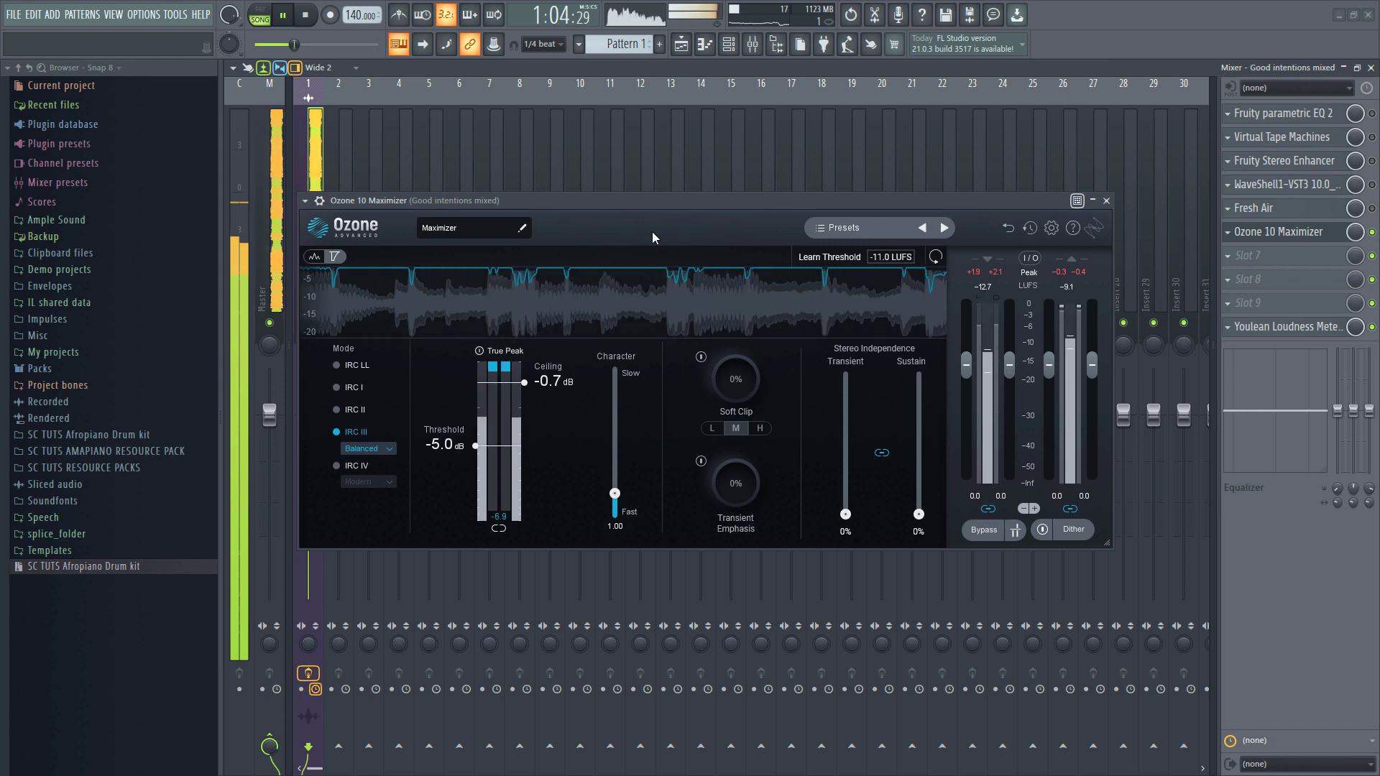
key(space)
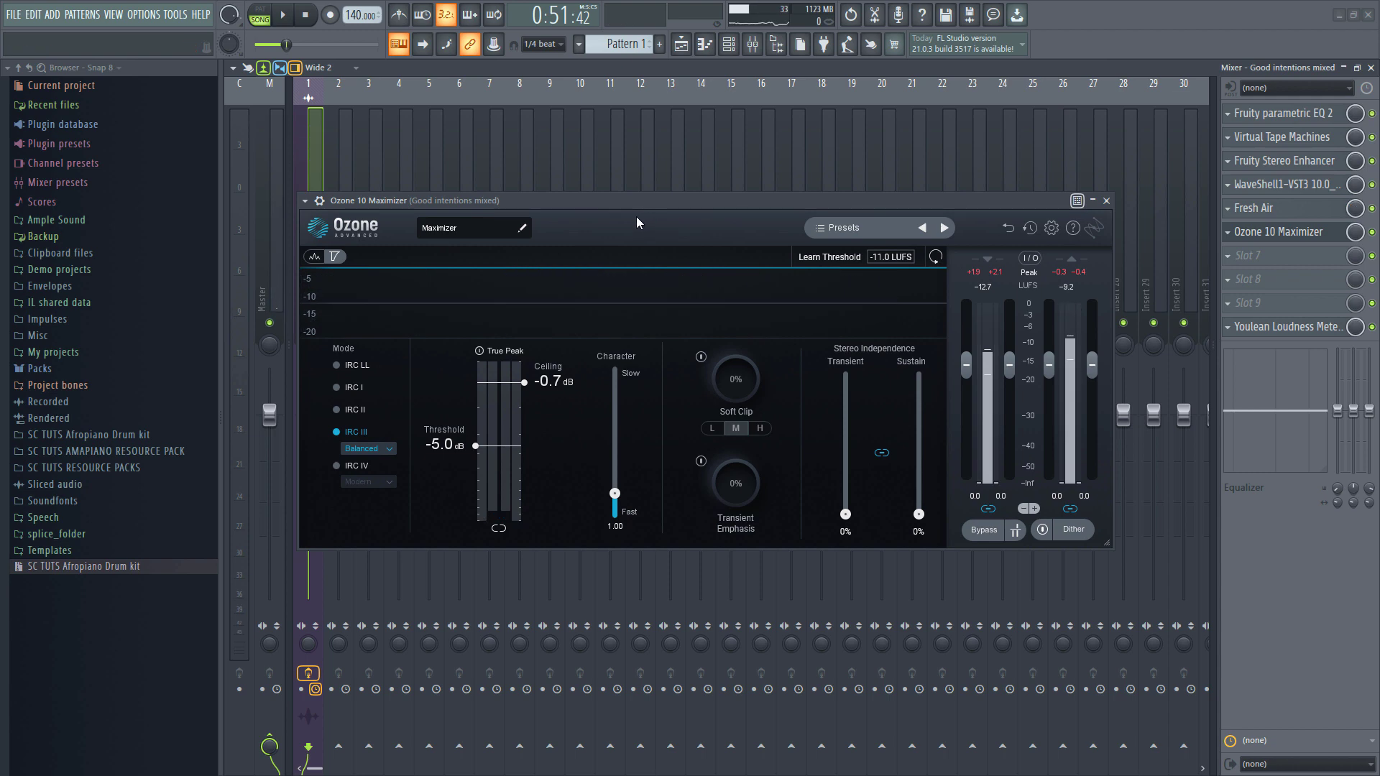
key(space)
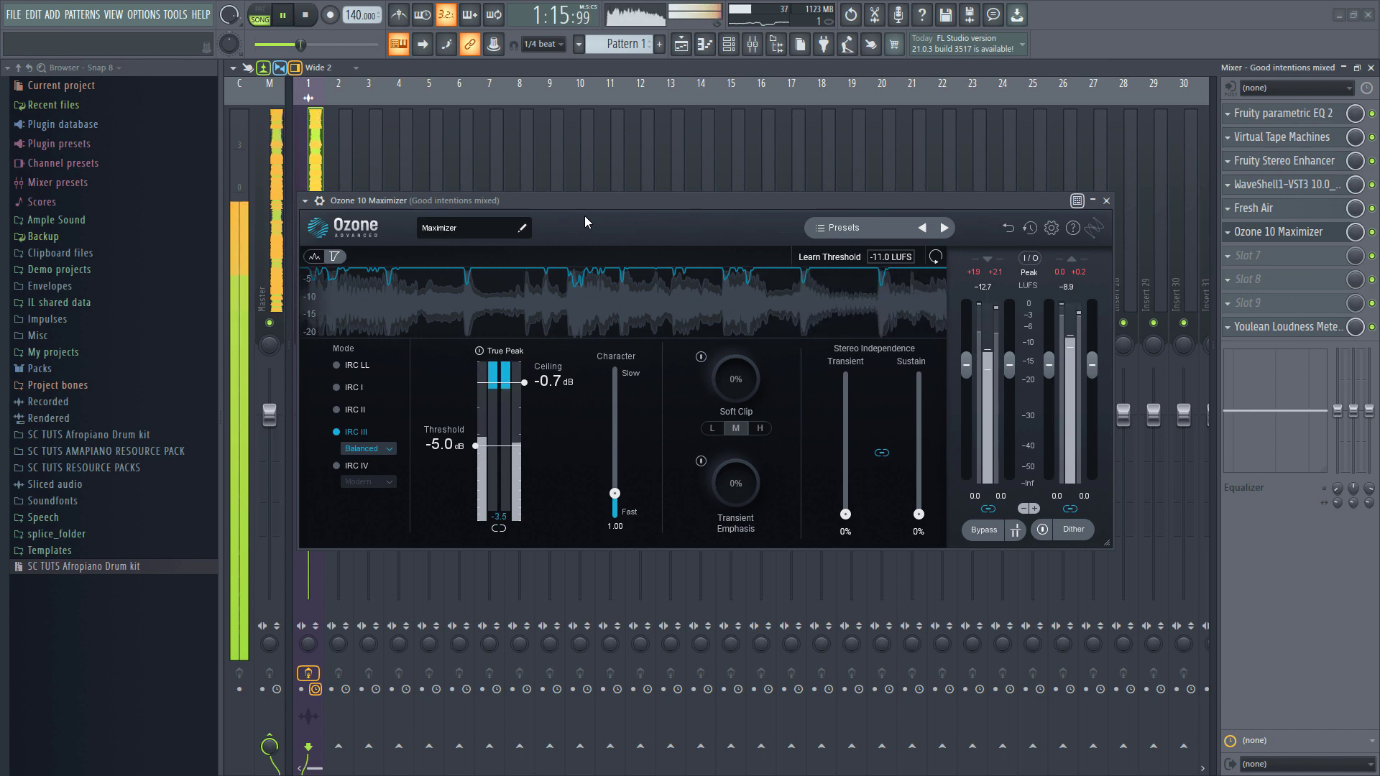
key(space)
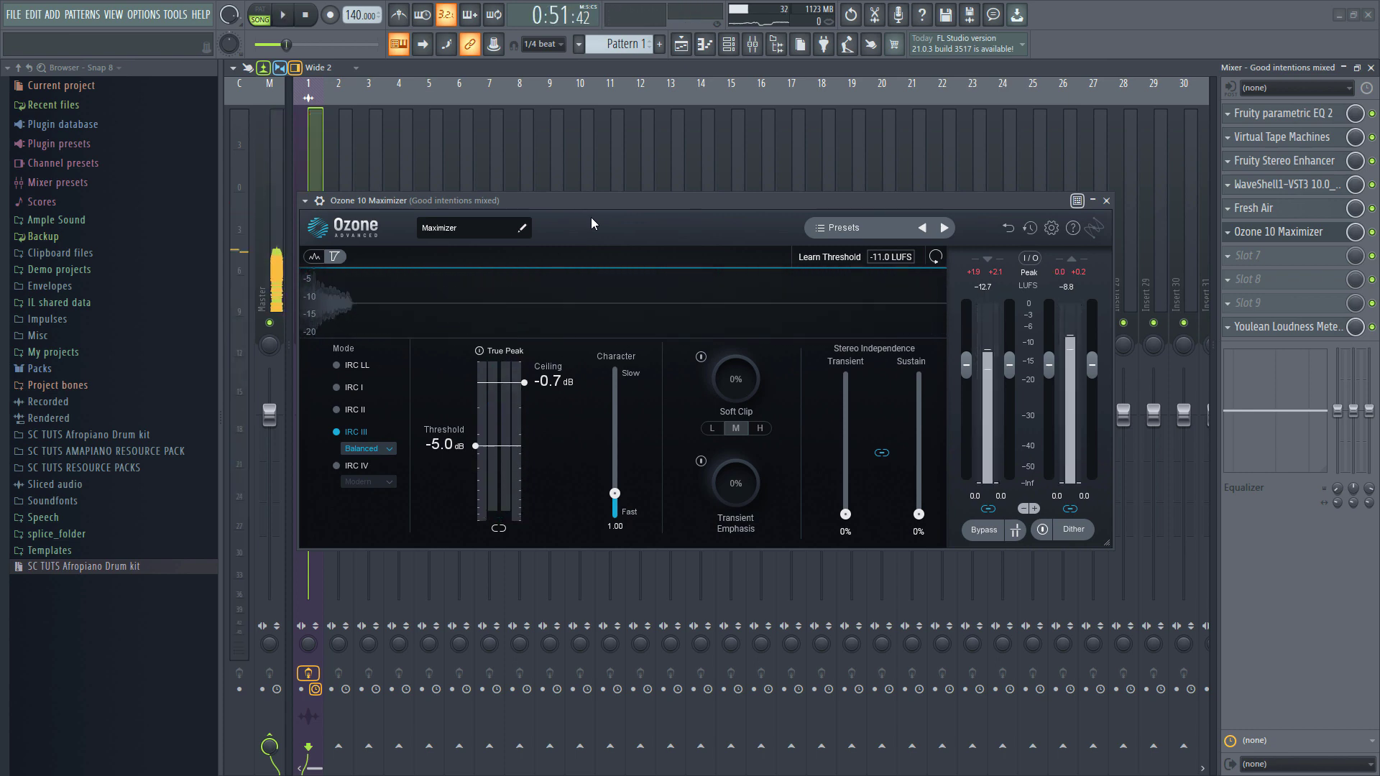